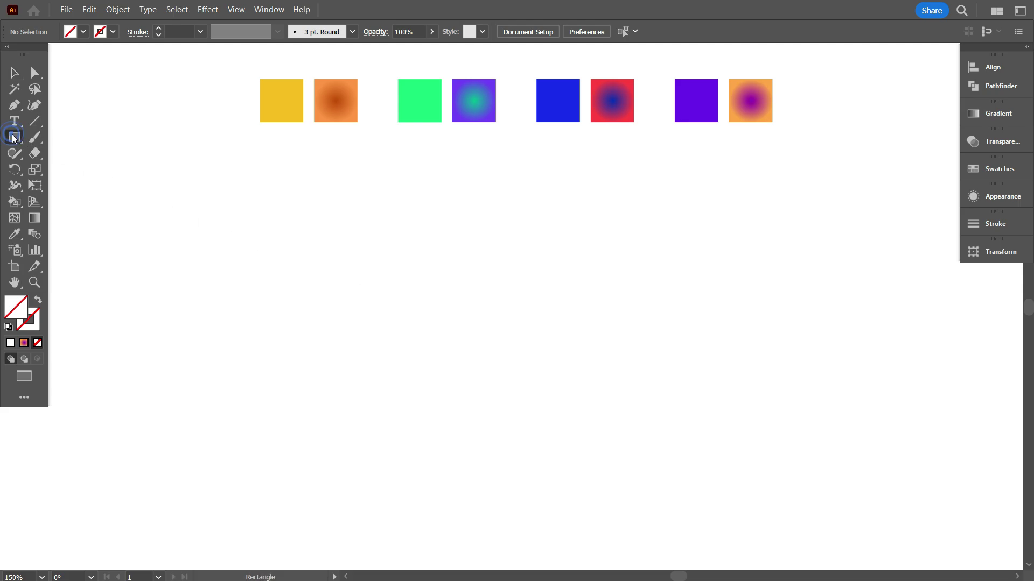
Step: Draw a square in the empty area below the colour samples and fill it with the sampled yellow
{"action": "left_click_drag", "start_coordinate": [236, 239], "coordinate": [349, 352]}
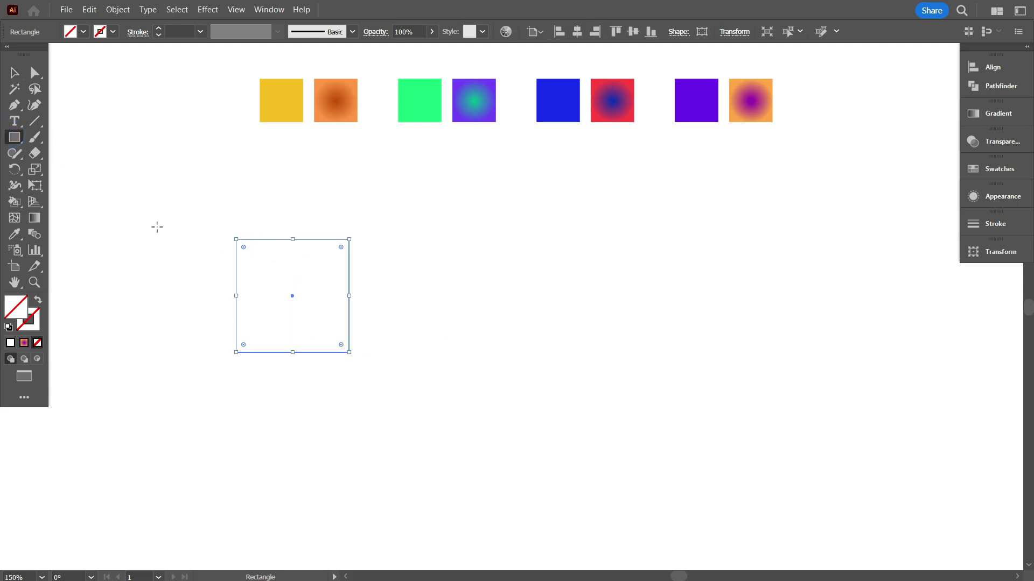
{"action": "left_click", "coordinate": [15, 235]}
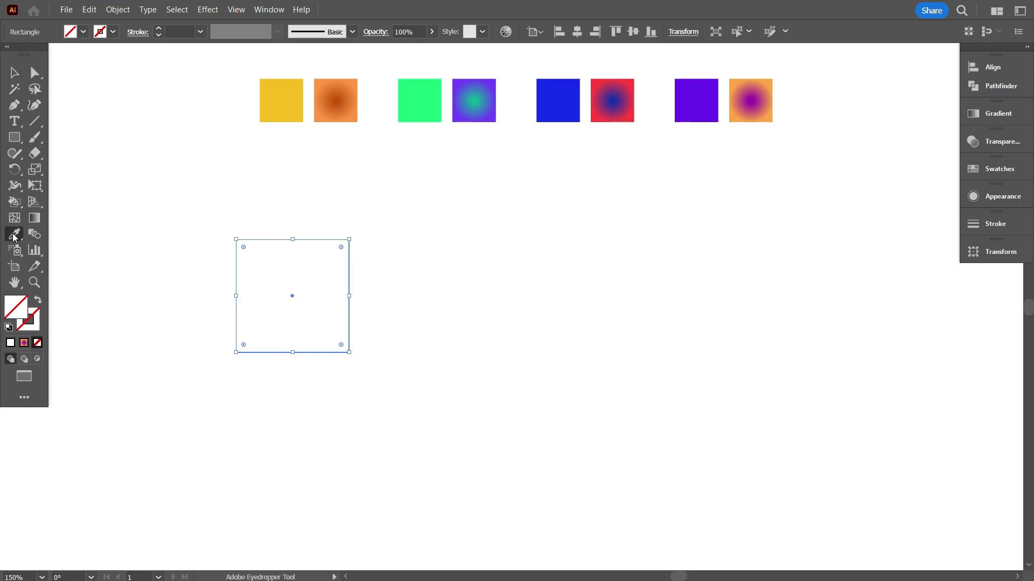
{"action": "left_click", "coordinate": [273, 117]}
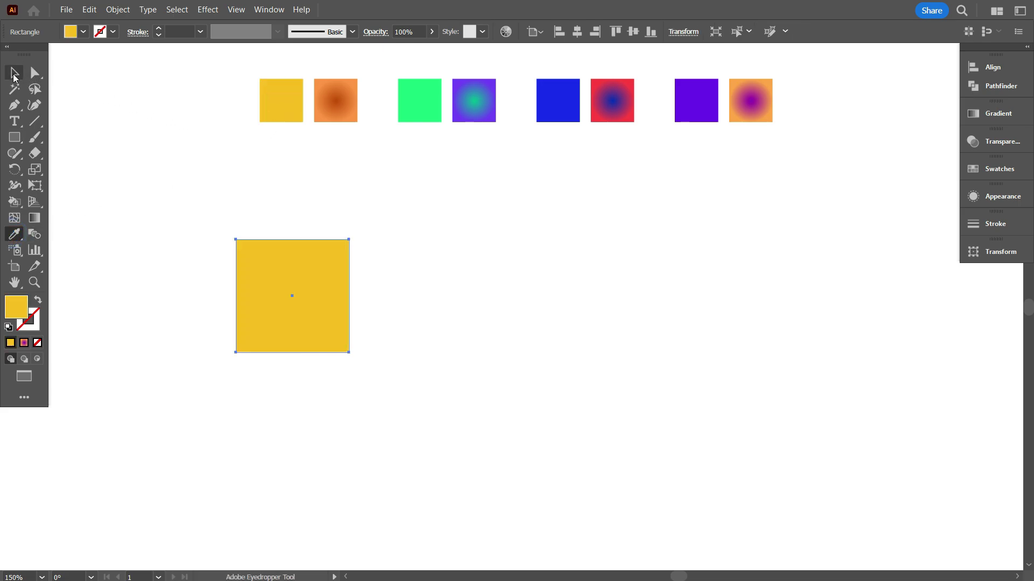
{"action": "left_click", "coordinate": [14, 74]}
{"action": "left_click", "coordinate": [123, 151]}
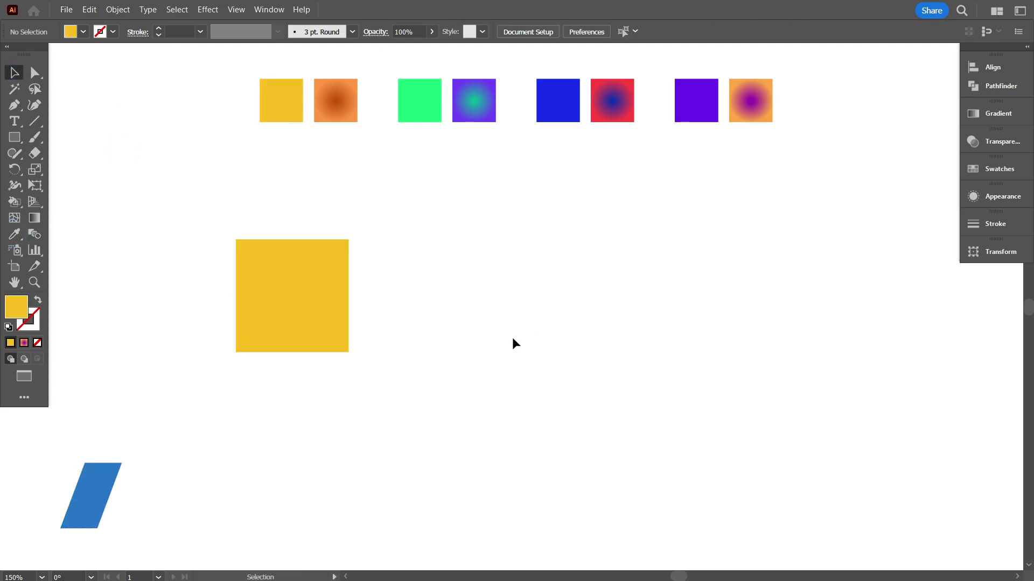
Step: Duplicate the yellow square twice horizontally with equal spacing to make a row of three squares
{"action": "left_click", "coordinate": [321, 328]}
{"action": "left_click_drag", "start_coordinate": [318, 328], "coordinate": [468, 335]}
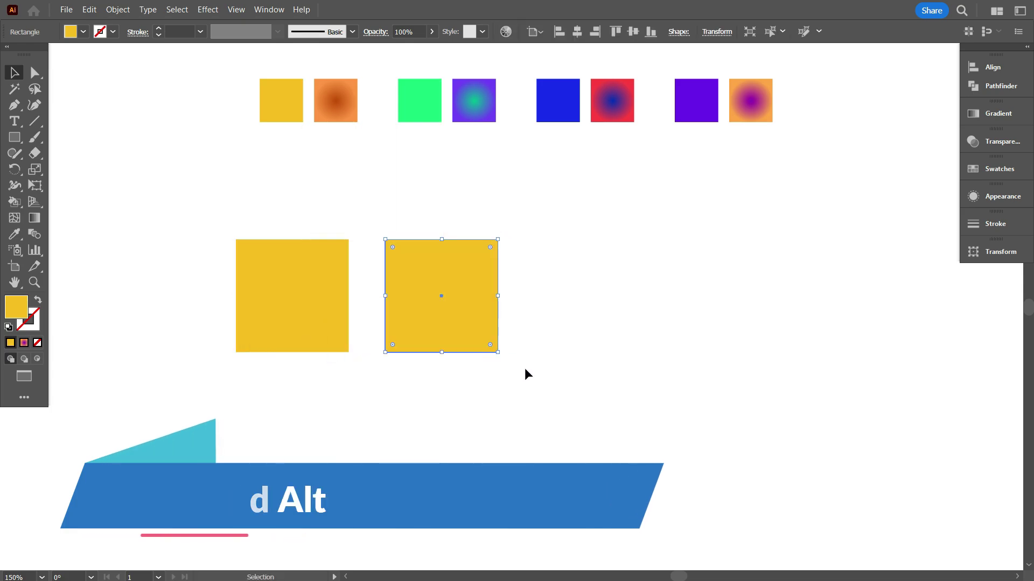
{"action": "key", "text": "ctrl+d"}
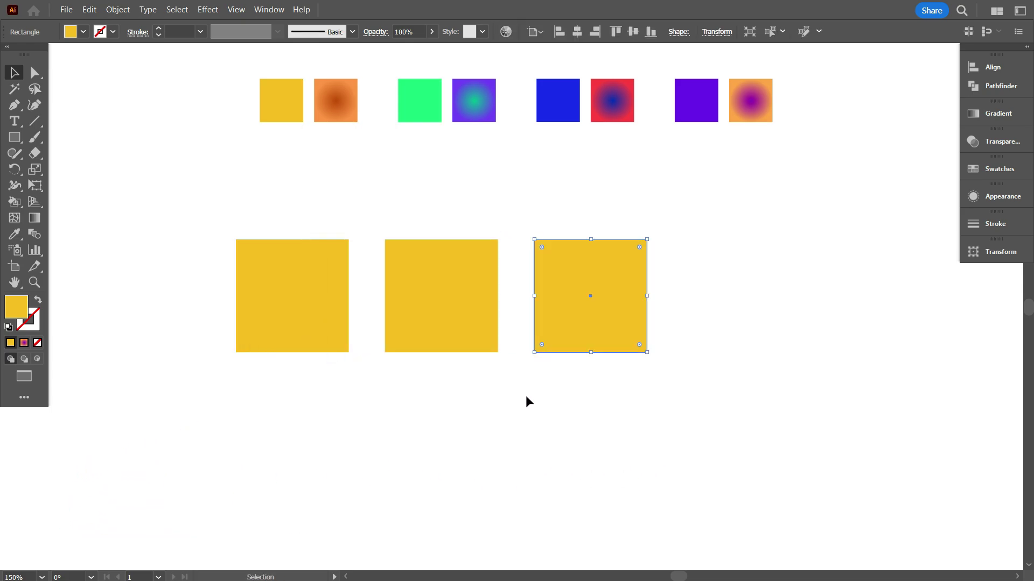
{"action": "left_click", "coordinate": [526, 395]}
Step: Copy the row of three squares directly below itself and centre all six squares under the colour samples
{"action": "left_click_drag", "start_coordinate": [646, 405], "coordinate": [208, 247]}
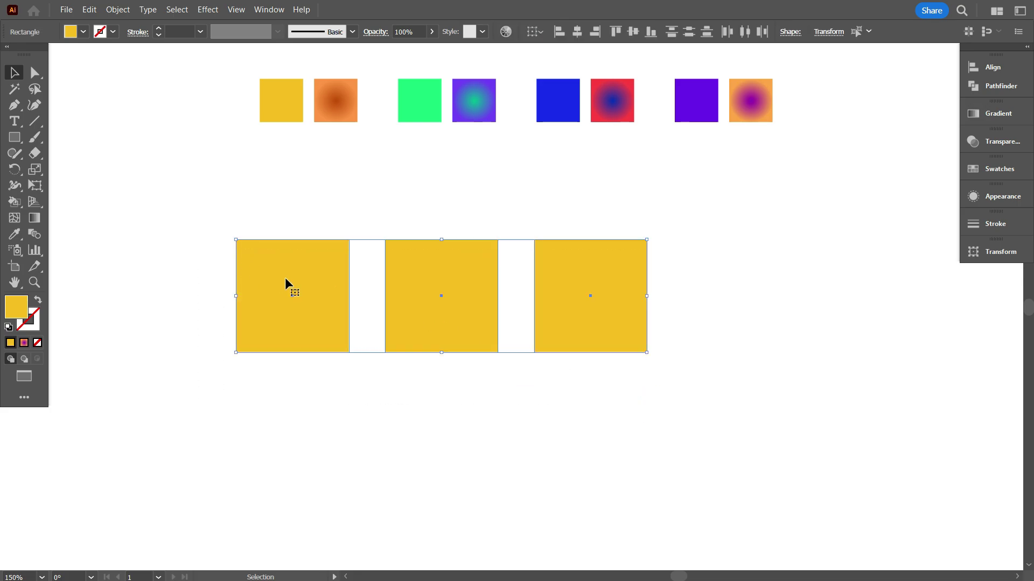
{"action": "left_click_drag", "start_coordinate": [436, 315], "coordinate": [438, 463]}
{"action": "scroll", "coordinate": [482, 397], "scroll_direction": "down", "scroll_amount": 3}
{"action": "scroll", "coordinate": [482, 395], "scroll_direction": "up", "scroll_amount": 2}
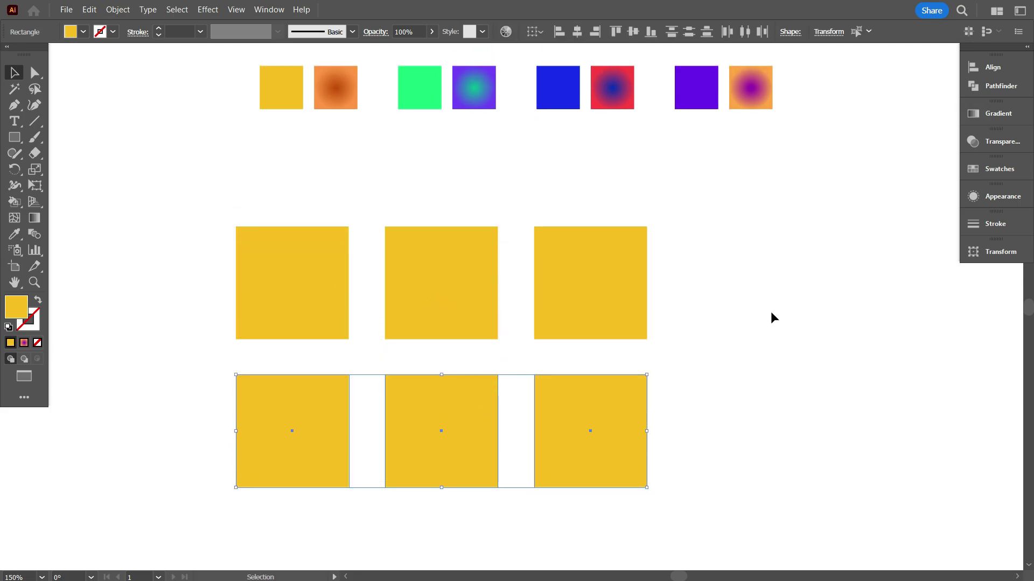
{"action": "left_click", "coordinate": [772, 314]}
{"action": "left_click_drag", "start_coordinate": [179, 191], "coordinate": [720, 436]}
{"action": "left_click", "coordinate": [818, 389]}
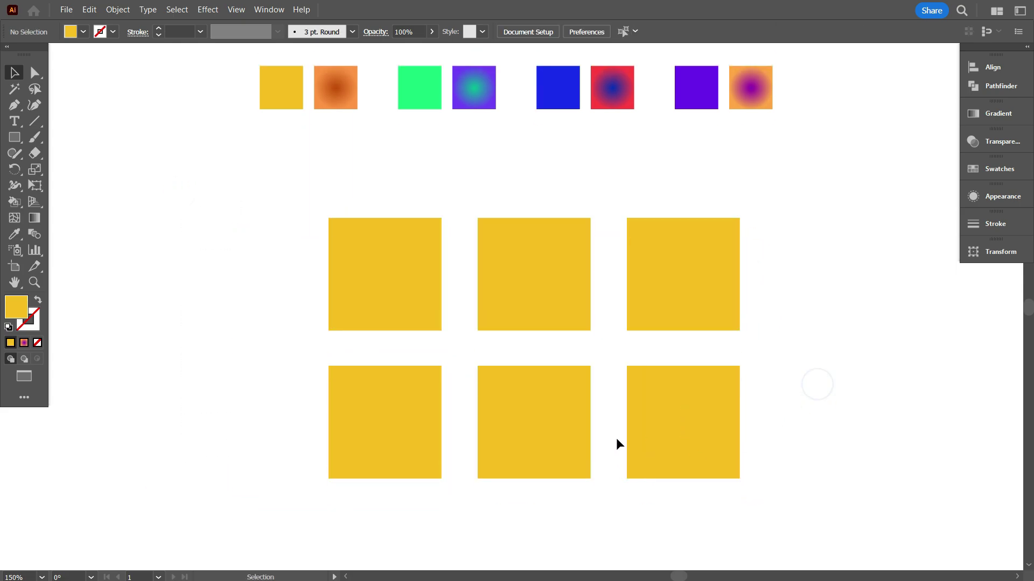
Step: Recolour the middle square of the upper row with the solid green from the colour samples
{"action": "left_click", "coordinate": [540, 326]}
{"action": "left_click", "coordinate": [504, 187]}
{"action": "left_click", "coordinate": [512, 291]}
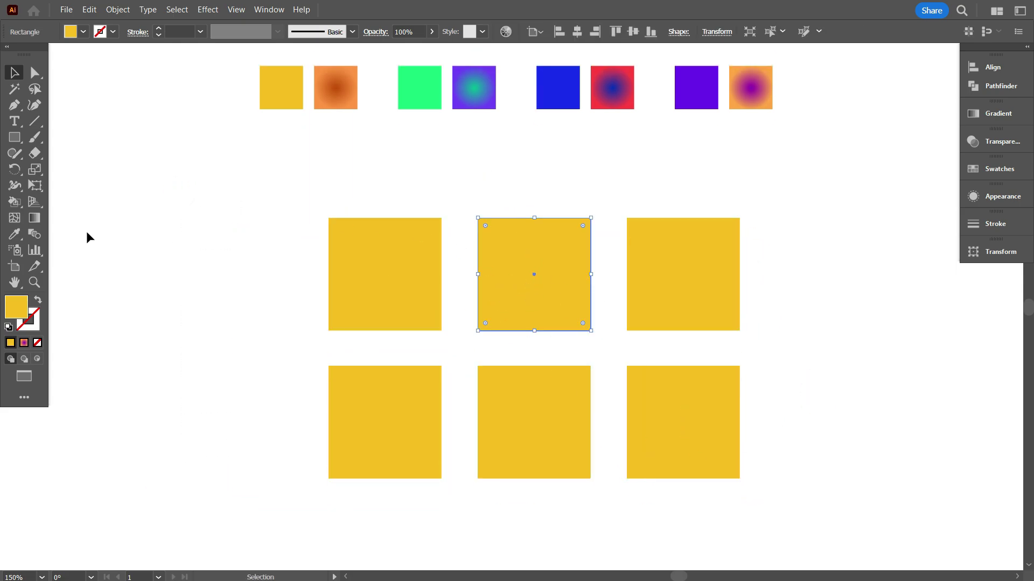
{"action": "left_click", "coordinate": [15, 234]}
{"action": "left_click", "coordinate": [412, 98]}
Step: Fill the last square of the upper row and the first square of the lower row with black
{"action": "left_click", "coordinate": [661, 305], "text": "ctrl"}
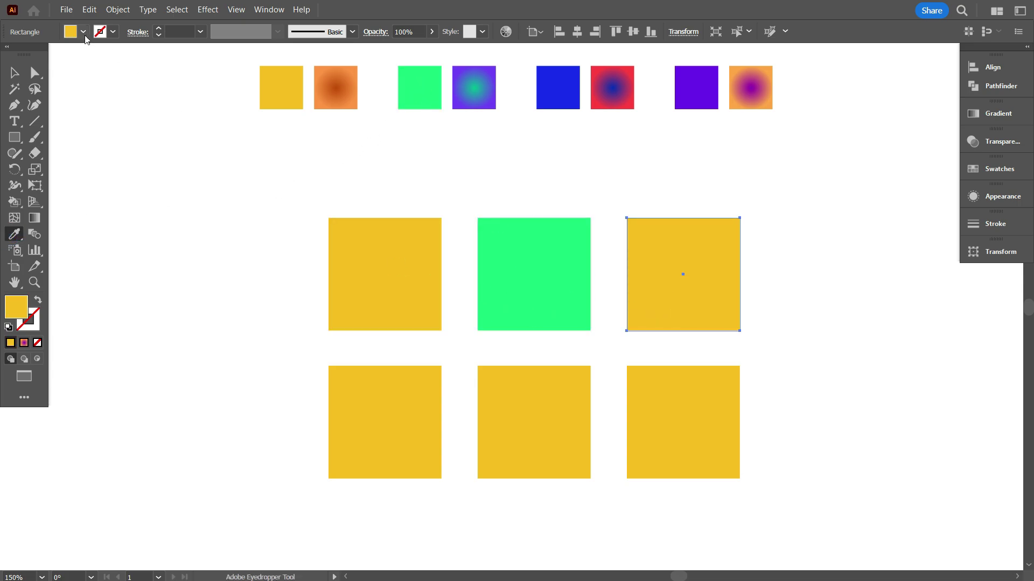
{"action": "left_click", "coordinate": [84, 36]}
{"action": "left_click", "coordinate": [43, 58]}
{"action": "left_click", "coordinate": [407, 431], "text": "ctrl"}
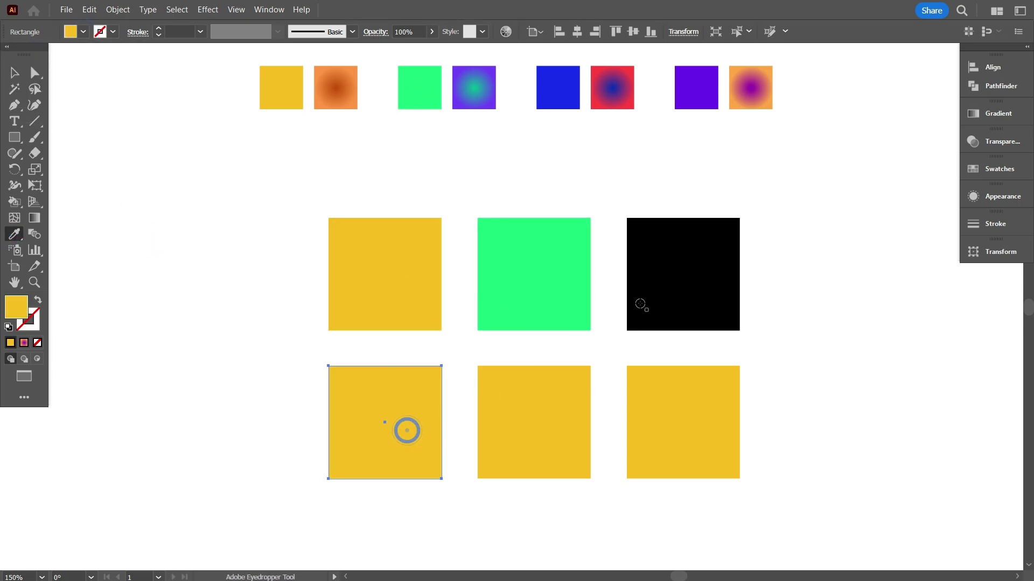
{"action": "left_click", "coordinate": [641, 304]}
Step: Recolour the lower row's middle square with the sampled blue and its last square with the sampled solid purple
{"action": "left_click", "coordinate": [533, 420], "text": "ctrl"}
{"action": "left_click", "coordinate": [557, 89]}
{"action": "left_click", "coordinate": [651, 419], "text": "ctrl"}
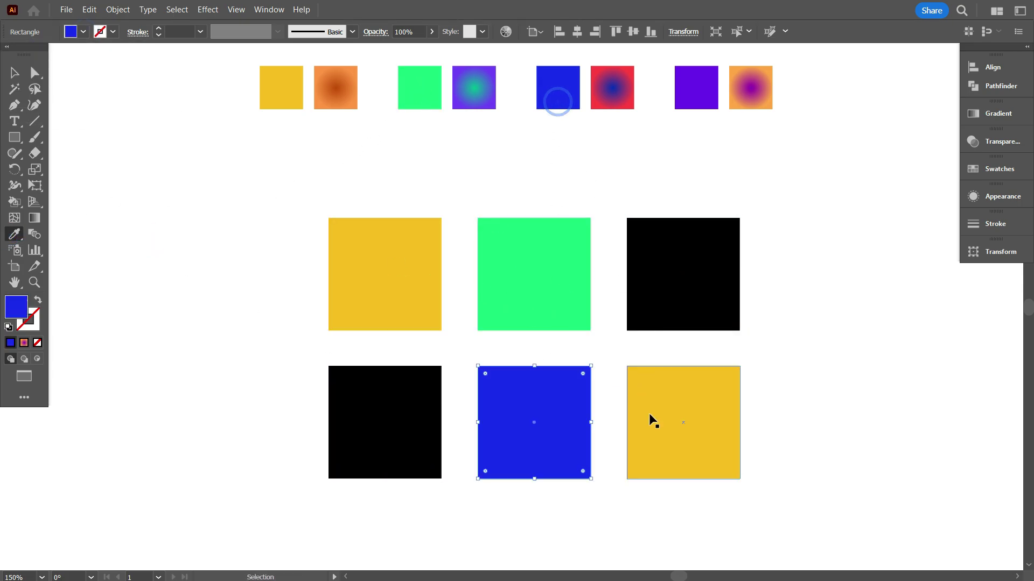
{"action": "left_click", "coordinate": [695, 77]}
{"action": "key", "text": "v"}
{"action": "scroll", "coordinate": [547, 350], "scroll_direction": "down", "scroll_amount": 3}
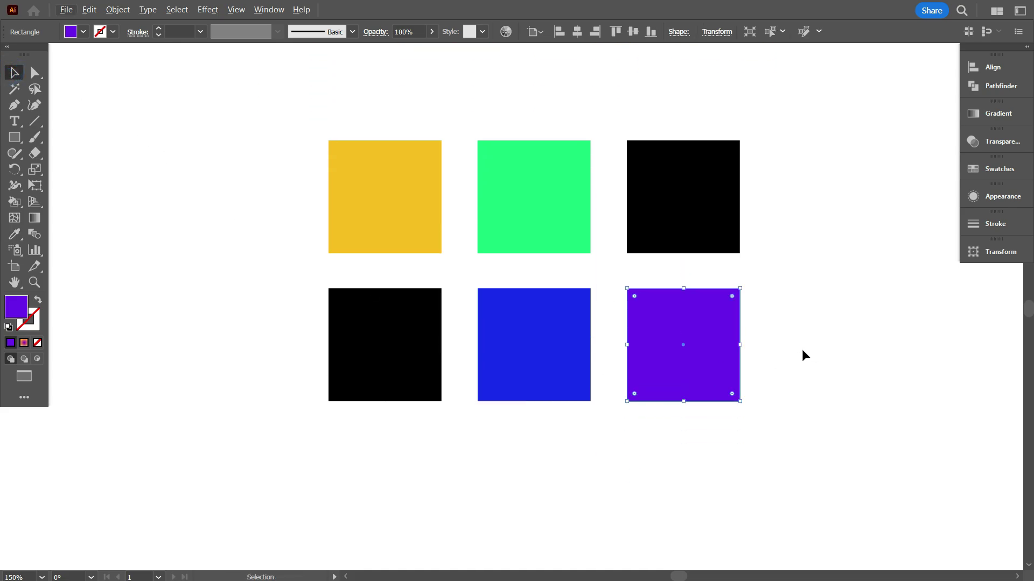
{"action": "scroll", "coordinate": [802, 351], "scroll_direction": "up", "scroll_amount": 1}
{"action": "left_click_drag", "start_coordinate": [803, 351], "coordinate": [864, 392]}
{"action": "left_click", "coordinate": [609, 294]}
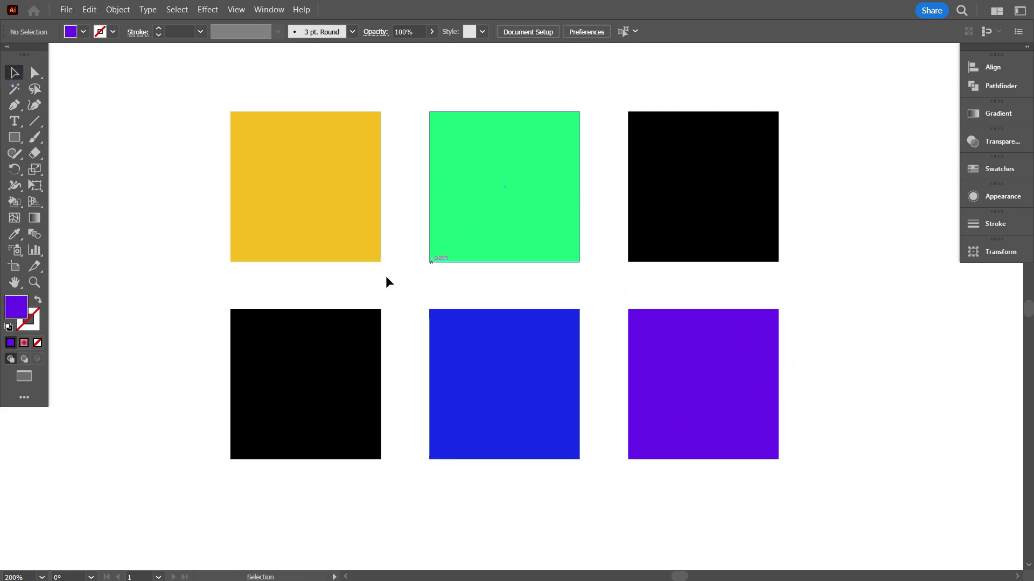
{"action": "left_click_drag", "start_coordinate": [587, 284], "coordinate": [598, 286]}
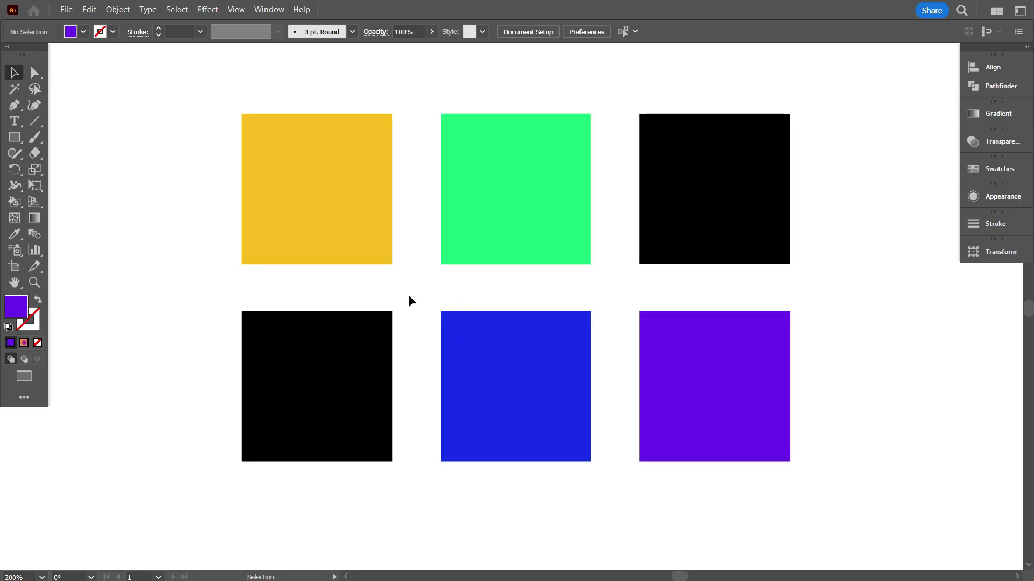
Step: Move the yellow square into the empty space to the left of the other coloured squares
{"action": "left_click_drag", "start_coordinate": [406, 295], "coordinate": [545, 286]}
{"action": "left_click", "coordinate": [434, 215]}
{"action": "scroll", "coordinate": [545, 286], "scroll_direction": "down", "scroll_amount": 1}
{"action": "left_click", "coordinate": [363, 309]}
{"action": "left_click_drag", "start_coordinate": [364, 309], "coordinate": [457, 325]}
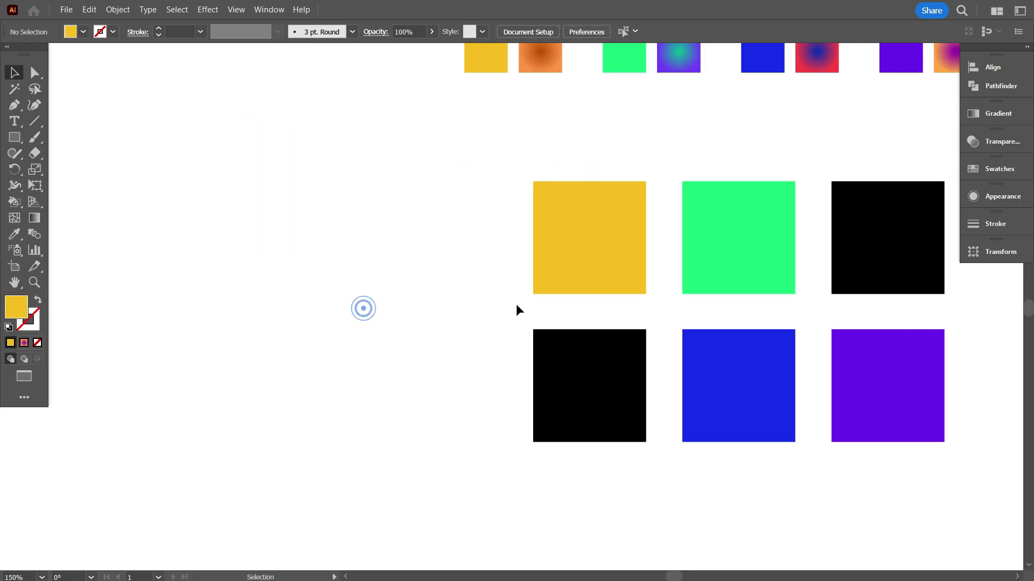
{"action": "left_click_drag", "start_coordinate": [559, 268], "coordinate": [157, 238]}
{"action": "left_click", "coordinate": [185, 323]}
Step: Select the remaining group of coloured squares and shift it farther right, away from the yellow square
{"action": "key", "text": "ctrl+minus"}
{"action": "left_click_drag", "start_coordinate": [470, 277], "coordinate": [794, 443]}
{"action": "left_click_drag", "start_coordinate": [665, 408], "coordinate": [792, 413]}
{"action": "left_click", "coordinate": [609, 400]}
Step: Draw a vertical line just right of the yellow square, starting level with its top edge and slightly shorter than the square
{"action": "scroll", "coordinate": [317, 314], "scroll_direction": "up", "scroll_amount": 3}
{"action": "scroll", "coordinate": [497, 245], "scroll_direction": "up", "scroll_amount": 2}
{"action": "scroll", "coordinate": [474, 300], "scroll_direction": "down", "scroll_amount": 1}
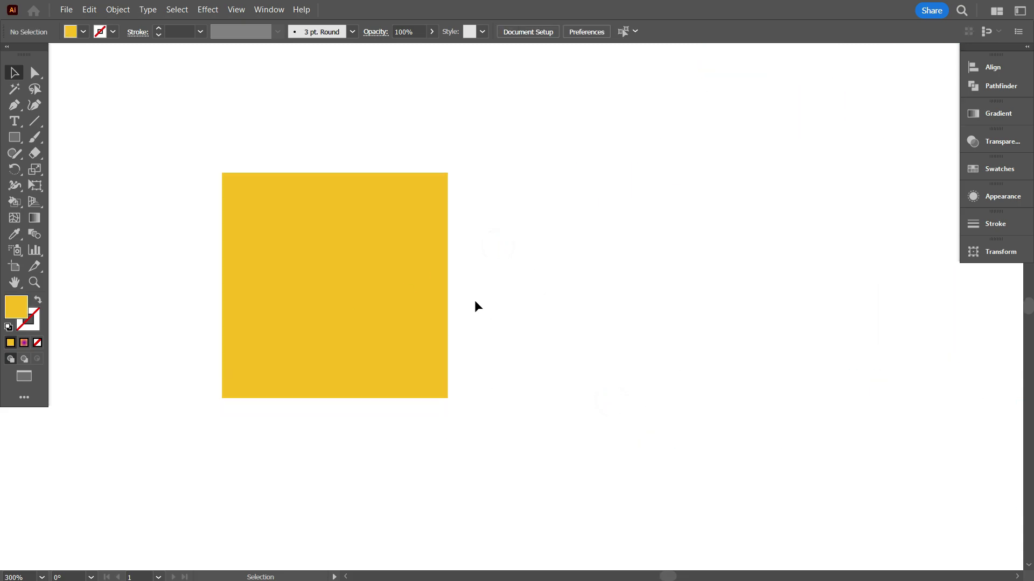
{"action": "left_click_drag", "start_coordinate": [478, 302], "coordinate": [664, 309]}
{"action": "scroll", "coordinate": [474, 347], "scroll_direction": "down", "scroll_amount": 2}
{"action": "scroll", "coordinate": [475, 347], "scroll_direction": "up", "scroll_amount": 1}
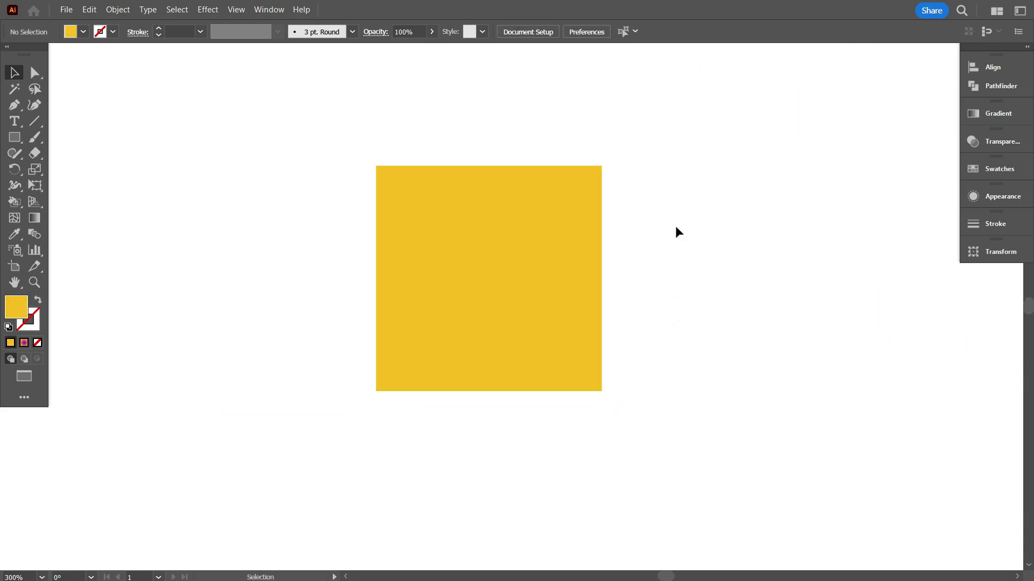
{"action": "scroll", "coordinate": [560, 277], "scroll_direction": "up", "scroll_amount": 1}
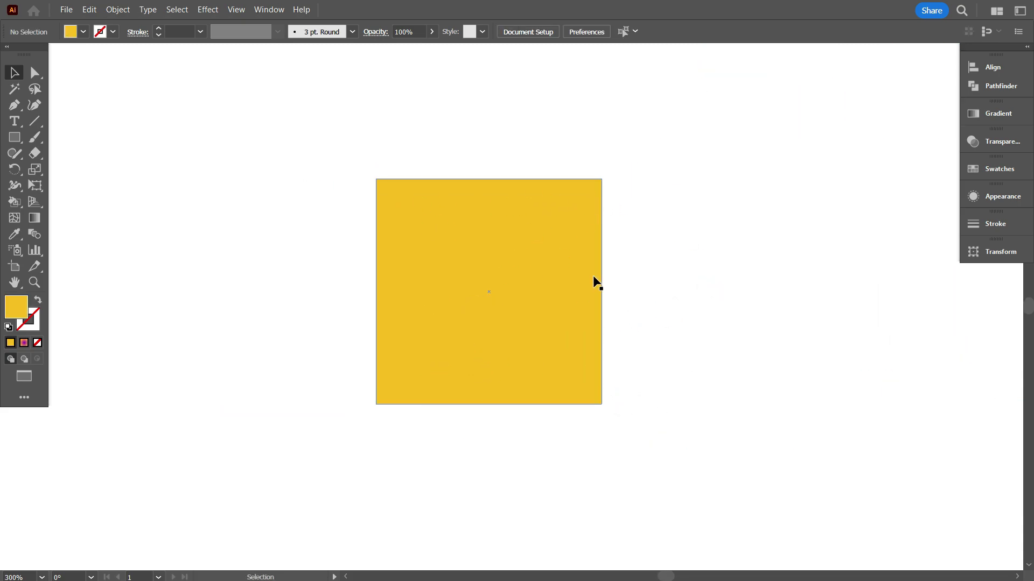
{"action": "left_click", "coordinate": [633, 272]}
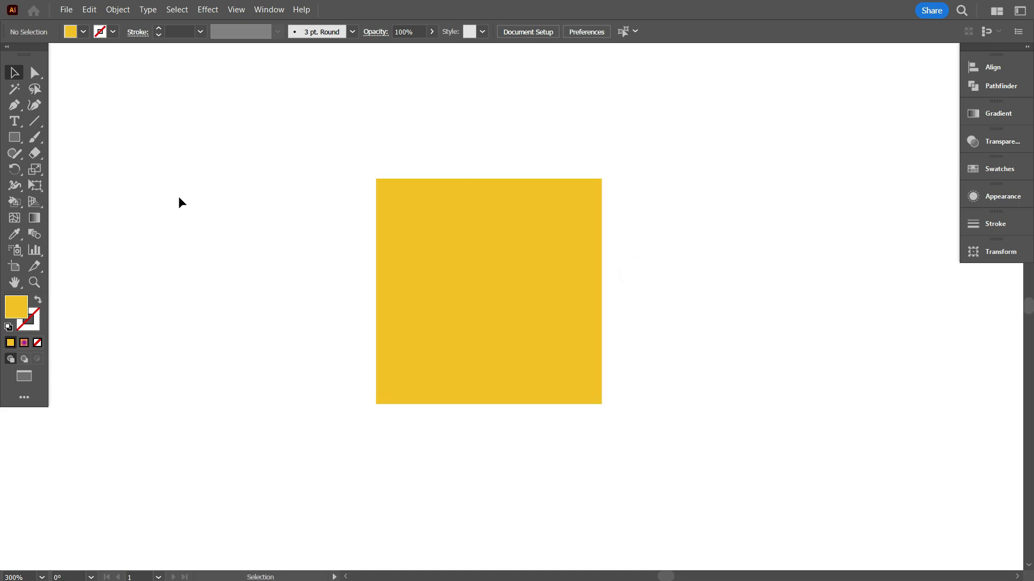
{"action": "left_click", "coordinate": [34, 122]}
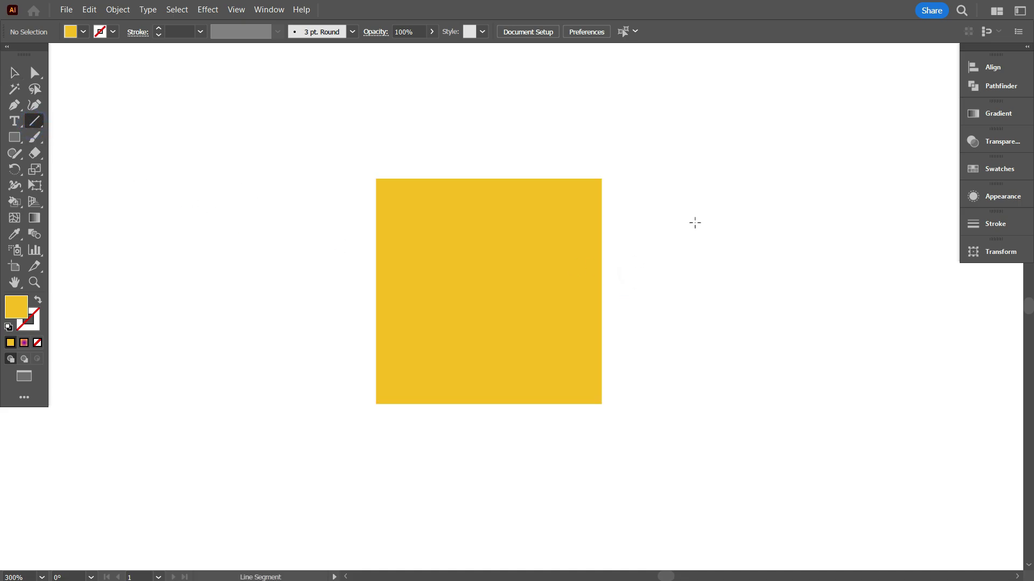
{"action": "left_click_drag", "start_coordinate": [629, 179], "coordinate": [629, 369]}
Step: Give the vertical line beside the yellow square a black stroke
{"action": "left_click", "coordinate": [113, 31]}
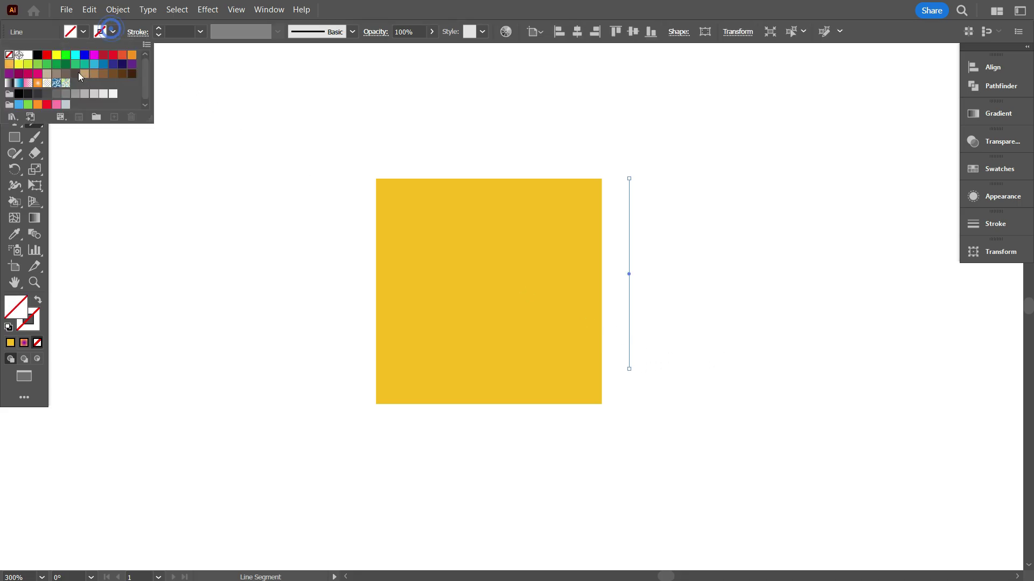
{"action": "left_click", "coordinate": [41, 57]}
{"action": "left_click", "coordinate": [139, 173]}
{"action": "left_click", "coordinate": [14, 73]}
Step: Set the black line's stroke weight to 4 pt and deselect it
{"action": "scroll", "coordinate": [186, 31], "scroll_direction": "up", "scroll_amount": 4}
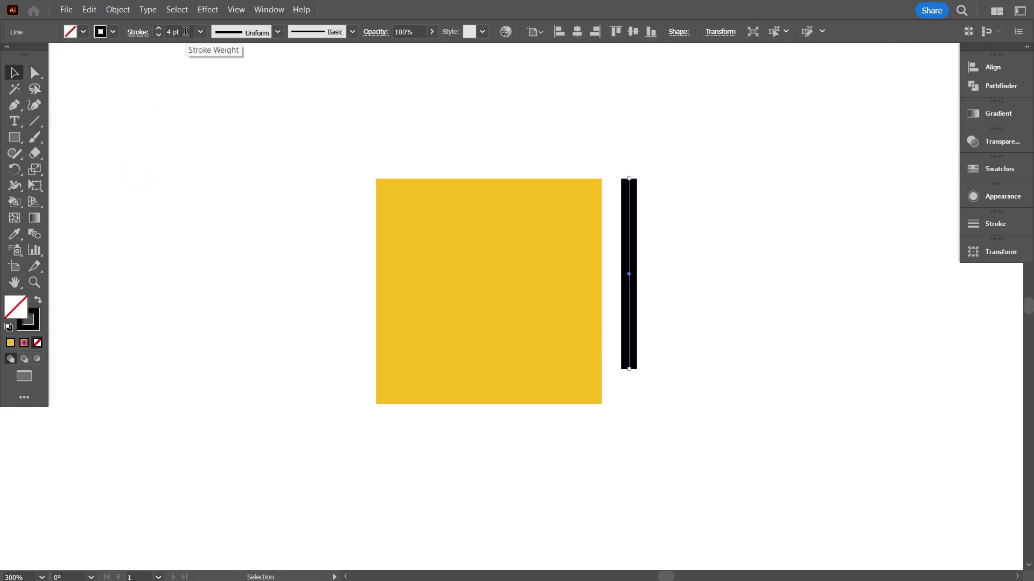
{"action": "scroll", "coordinate": [185, 31], "scroll_direction": "down", "scroll_amount": 1}
{"action": "scroll", "coordinate": [185, 31], "scroll_direction": "up", "scroll_amount": 1}
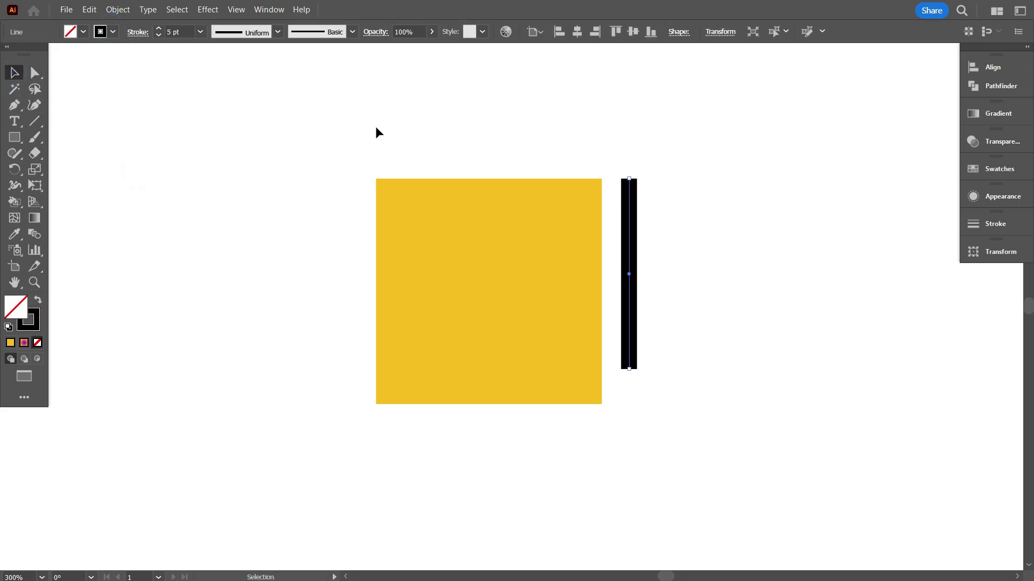
{"action": "scroll", "coordinate": [697, 276], "scroll_direction": "up", "scroll_amount": 1}
{"action": "scroll", "coordinate": [182, 32], "scroll_direction": "up", "scroll_amount": 1}
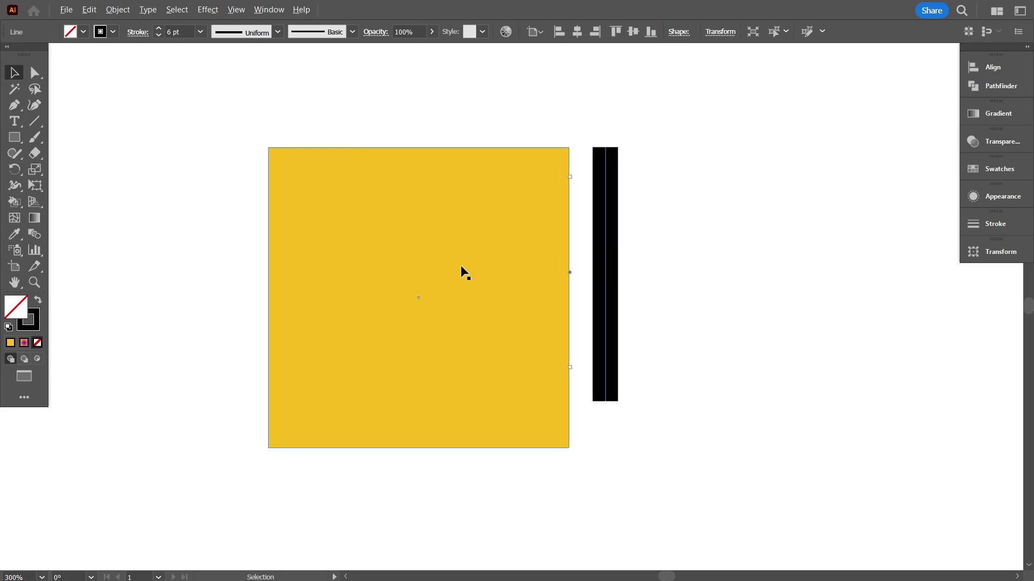
{"action": "scroll", "coordinate": [462, 271], "scroll_direction": "down", "scroll_amount": 1}
{"action": "scroll", "coordinate": [185, 35], "scroll_direction": "down", "scroll_amount": 2}
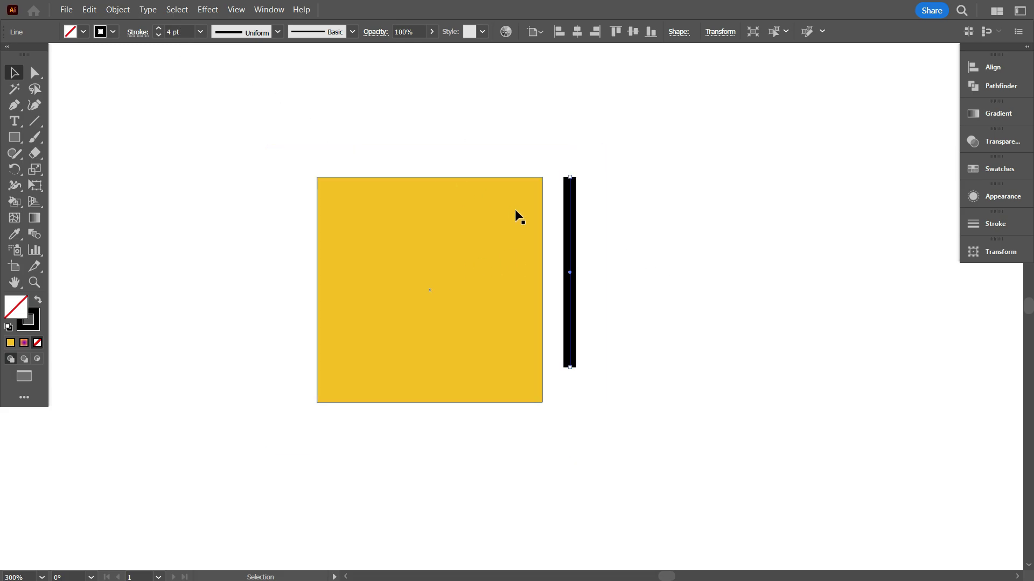
{"action": "left_click", "coordinate": [216, 127]}
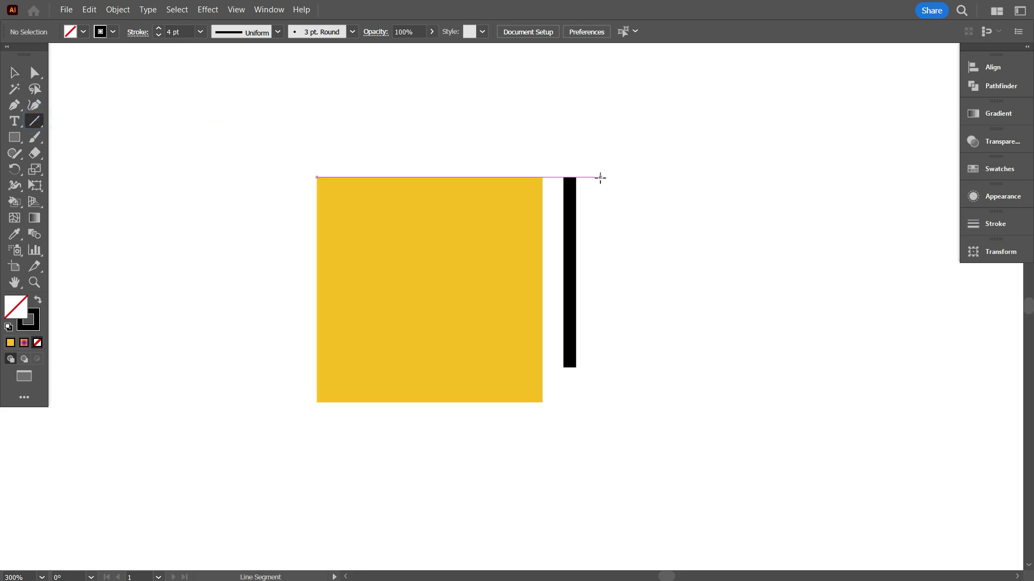
Step: Draw a second, shorter vertical line right of the first, level with its top end, and set its stroke weight to 2 pt
{"action": "left_click_drag", "start_coordinate": [601, 177], "coordinate": [643, 341]}
{"action": "scroll", "coordinate": [651, 337], "scroll_direction": "up", "scroll_amount": 1}
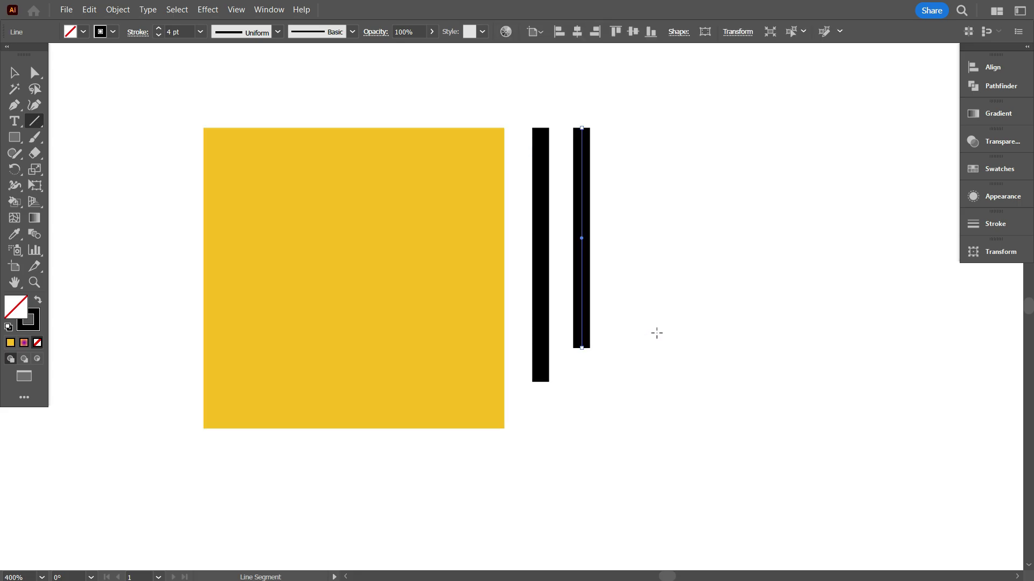
{"action": "scroll", "coordinate": [513, 242], "scroll_direction": "up", "scroll_amount": 1}
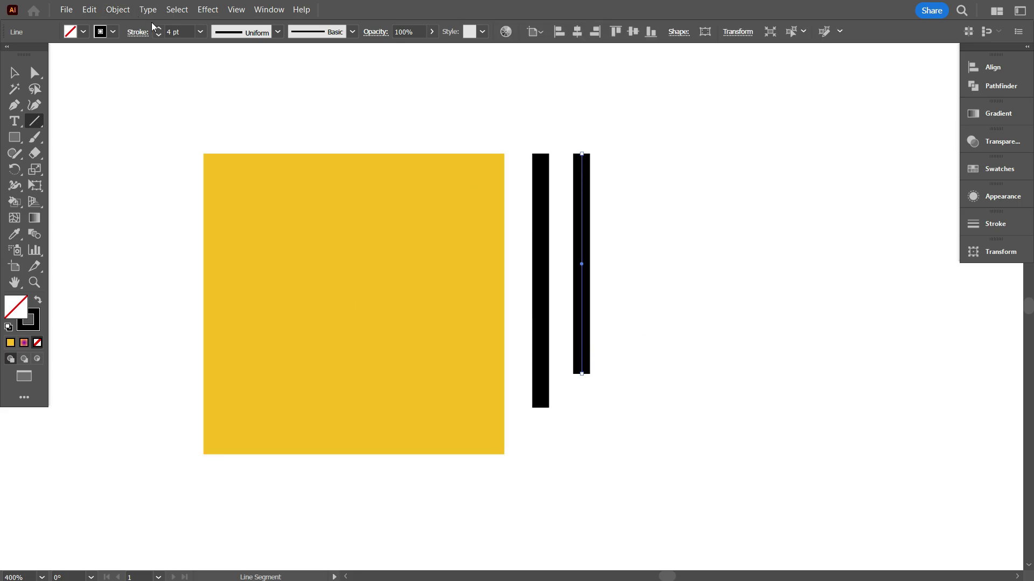
{"action": "left_click", "coordinate": [186, 34]}
{"action": "type", "text": "2"}
{"action": "key", "text": "Return"}
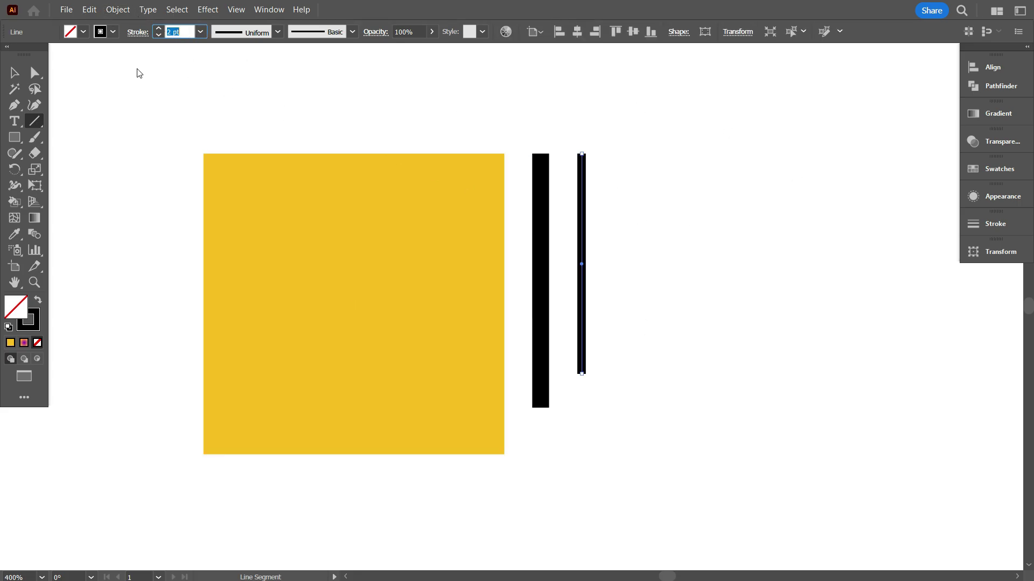
{"action": "left_click", "coordinate": [19, 75]}
{"action": "left_click", "coordinate": [254, 79]}
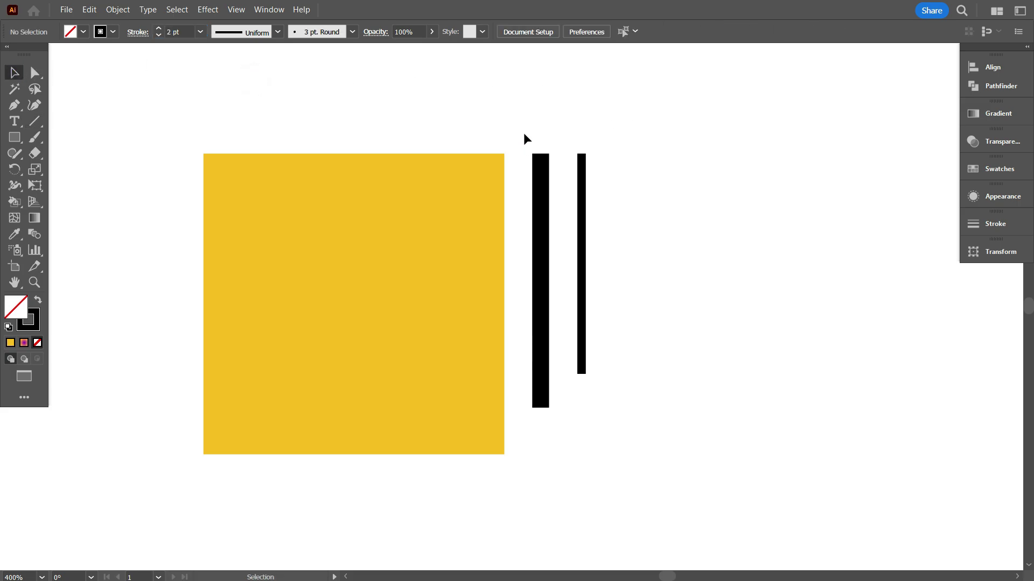
Step: Apply the triangular tapered width profile to both vertical lines so they narrow to a point at the lower end
{"action": "left_click_drag", "start_coordinate": [524, 132], "coordinate": [638, 180]}
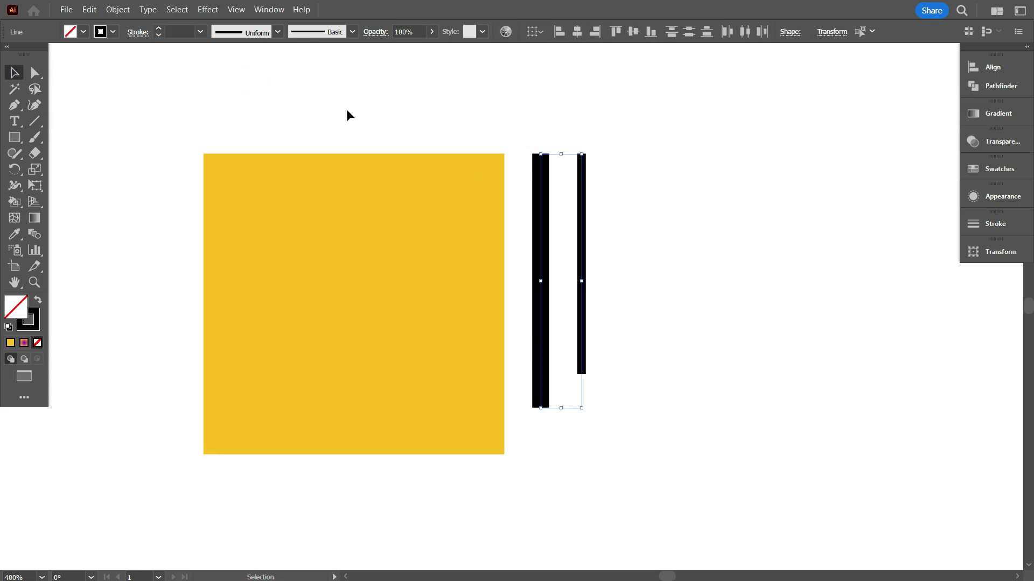
{"action": "left_click", "coordinate": [278, 32]}
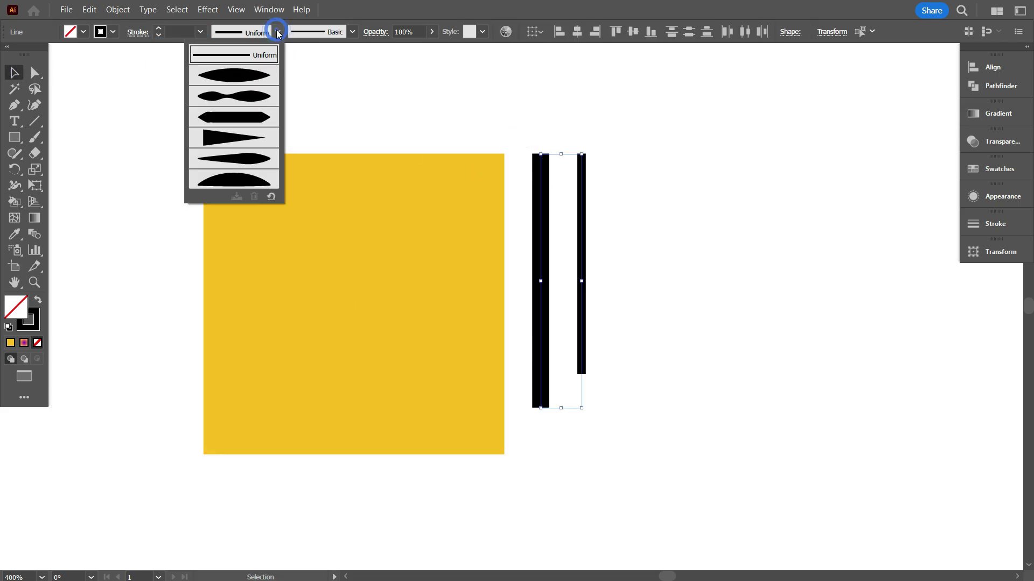
{"action": "left_click", "coordinate": [235, 140]}
{"action": "left_click", "coordinate": [350, 110]}
{"action": "left_click", "coordinate": [646, 330]}
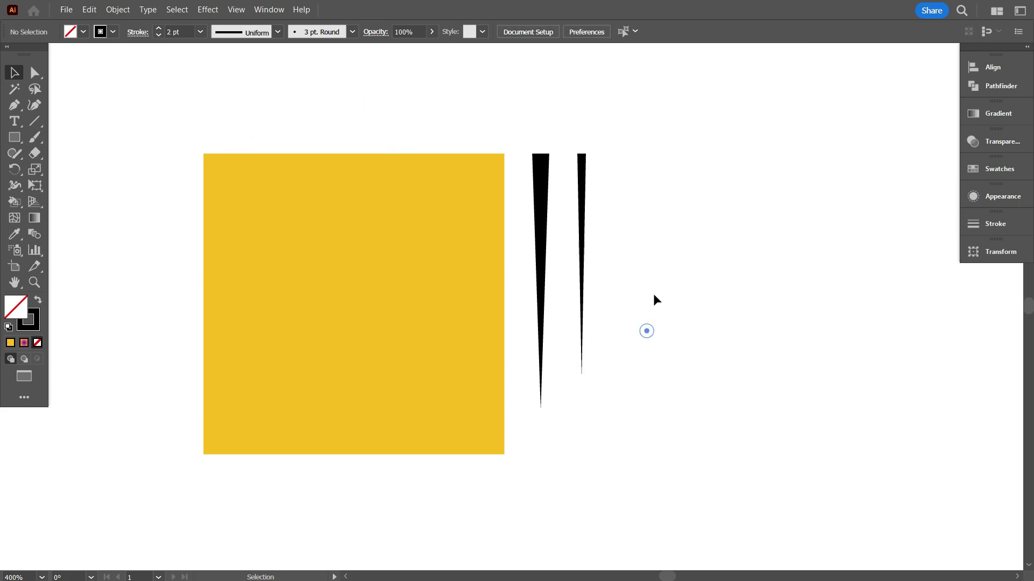
Step: Expand the appearance of both tapered black lines into filled shapes and deselect them
{"action": "scroll", "coordinate": [659, 291], "scroll_direction": "up", "scroll_amount": 2}
{"action": "left_click_drag", "start_coordinate": [663, 284], "coordinate": [713, 263]}
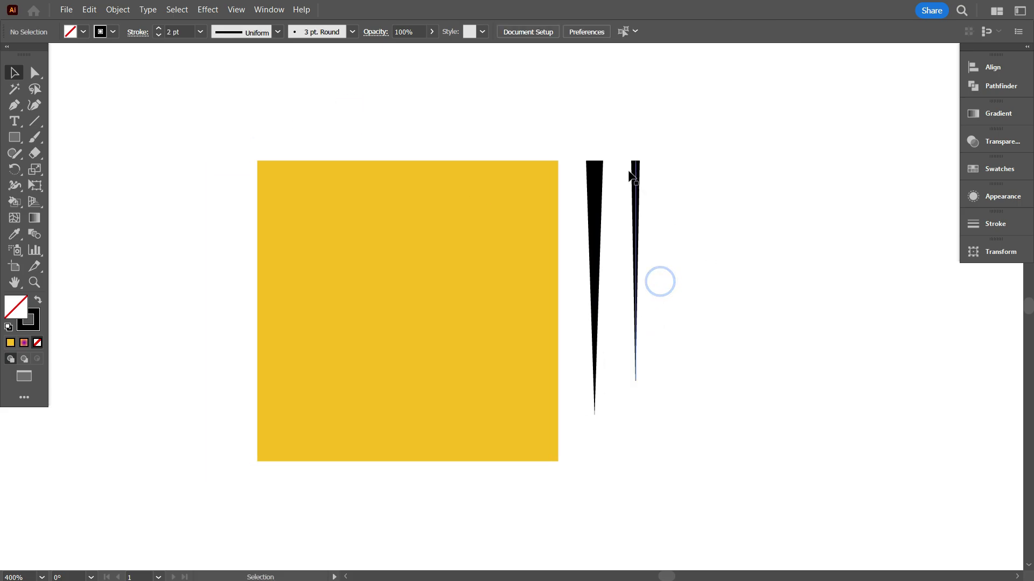
{"action": "left_click_drag", "start_coordinate": [632, 181], "coordinate": [669, 208]}
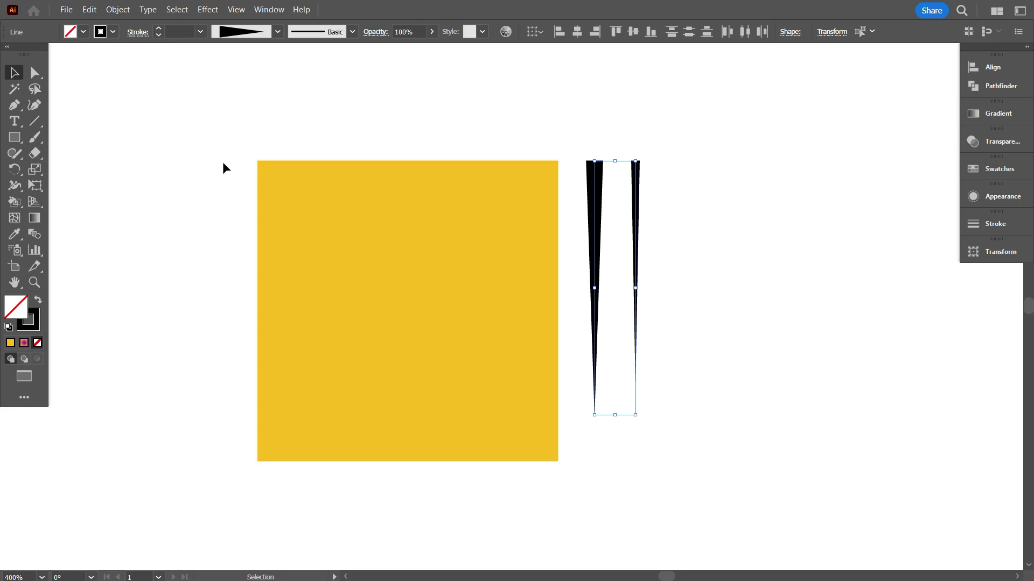
{"action": "left_click", "coordinate": [117, 10]}
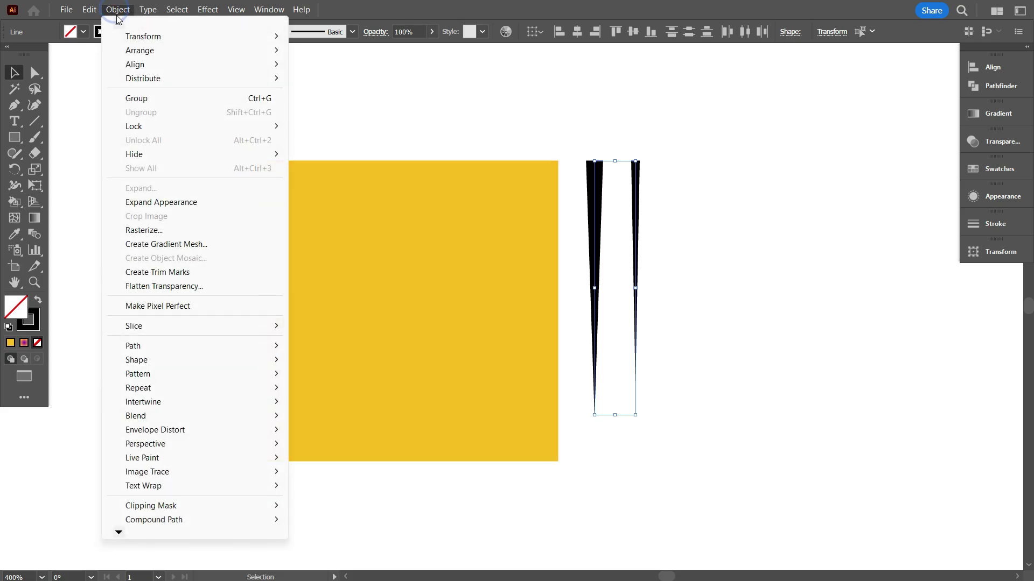
{"action": "left_click", "coordinate": [139, 199]}
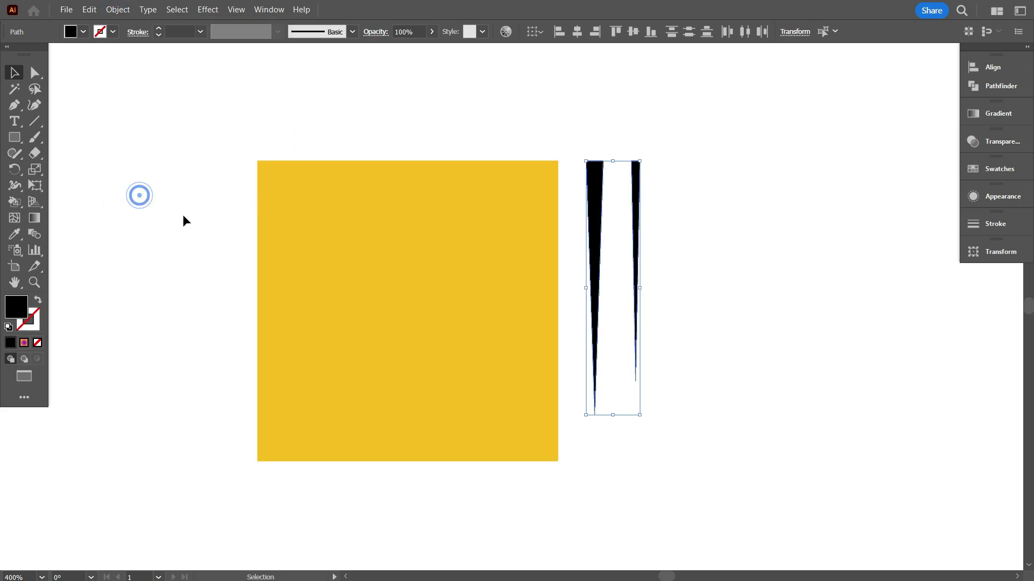
{"action": "left_click", "coordinate": [679, 277]}
Step: Fill both tapered shapes with the radial gradient sampled from the orange square and deselect them
{"action": "scroll", "coordinate": [470, 275], "scroll_direction": "down", "scroll_amount": 3}
{"action": "scroll", "coordinate": [470, 276], "scroll_direction": "up", "scroll_amount": 1}
{"action": "left_click_drag", "start_coordinate": [676, 133], "coordinate": [813, 181]}
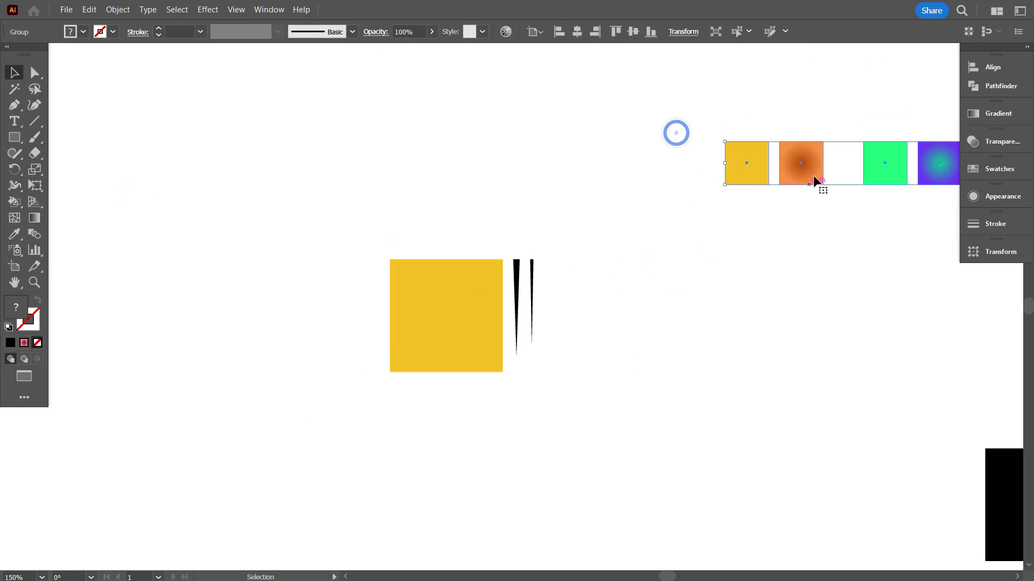
{"action": "left_click", "coordinate": [796, 197]}
{"action": "scroll", "coordinate": [602, 286], "scroll_direction": "up", "scroll_amount": 1}
{"action": "left_click_drag", "start_coordinate": [510, 302], "coordinate": [385, 246]}
{"action": "left_click", "coordinate": [15, 235]}
{"action": "left_click", "coordinate": [763, 136]}
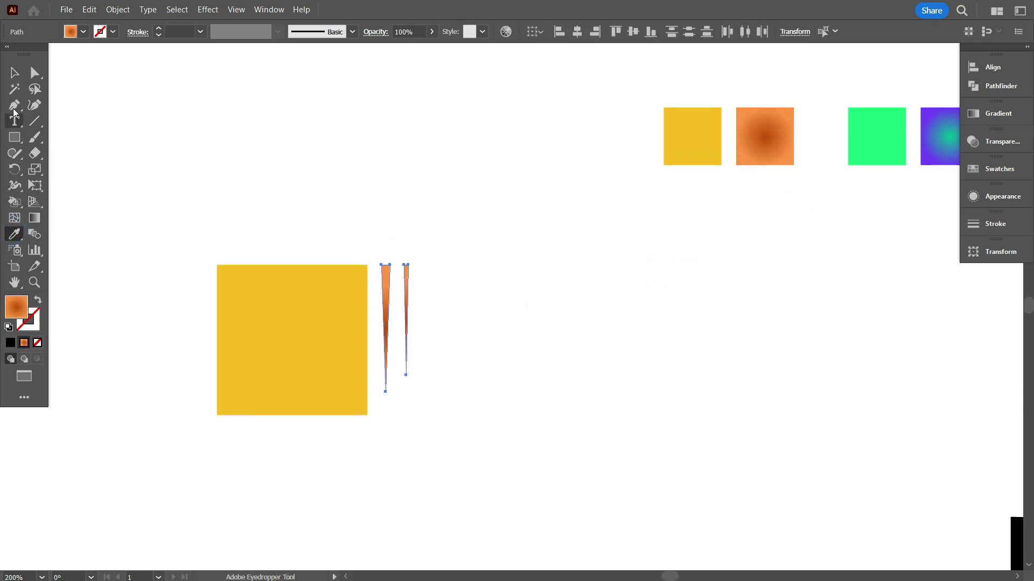
{"action": "left_click", "coordinate": [15, 73]}
{"action": "left_click", "coordinate": [302, 152]}
Step: Redraw the orange gradient on each tapered shape so it runs vertically from the wide end to the pointed tip
{"action": "scroll", "coordinate": [350, 337], "scroll_direction": "up", "scroll_amount": 2}
{"action": "scroll", "coordinate": [401, 338], "scroll_direction": "down", "scroll_amount": 2}
{"action": "left_click_drag", "start_coordinate": [415, 244], "coordinate": [620, 269]}
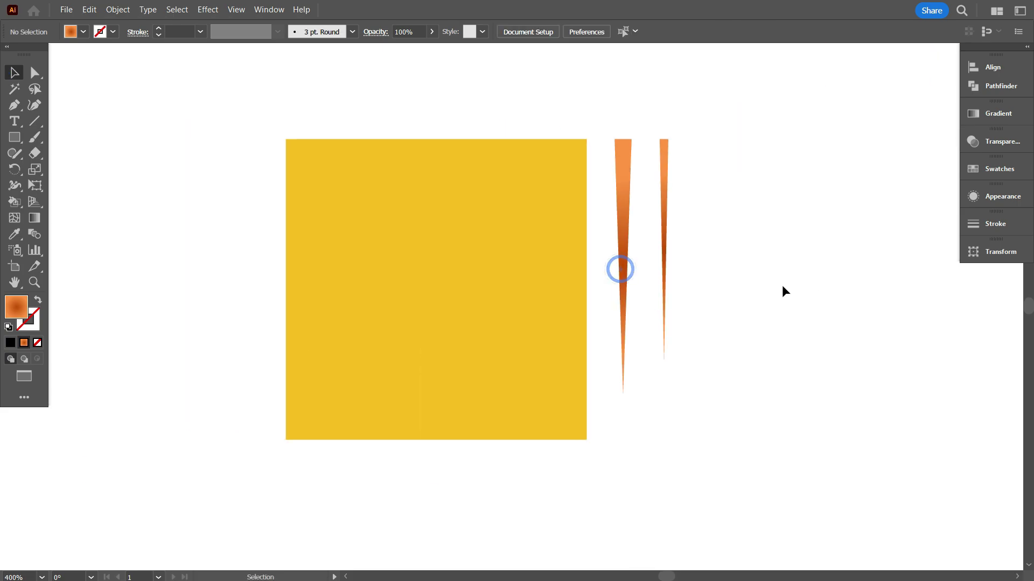
{"action": "left_click", "coordinate": [623, 190]}
{"action": "left_click", "coordinate": [33, 218]}
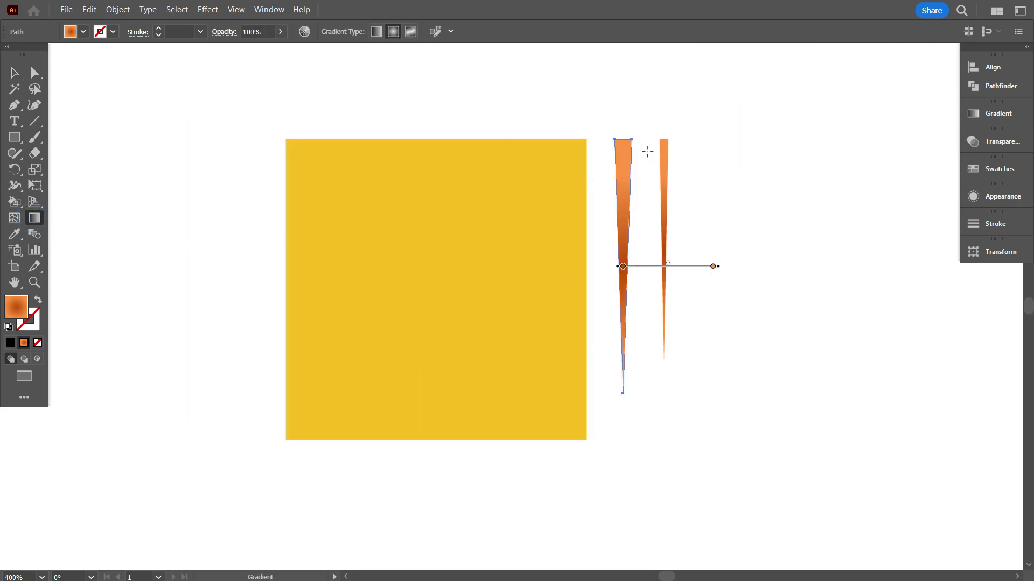
{"action": "left_click_drag", "start_coordinate": [647, 142], "coordinate": [641, 397]}
{"action": "key", "text": "v"}
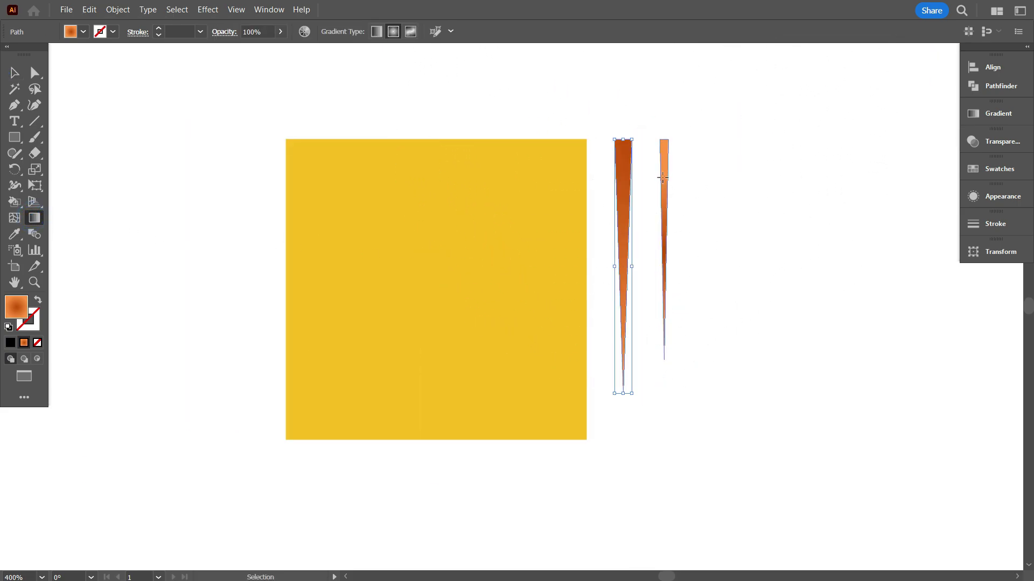
{"action": "left_click", "coordinate": [662, 177]}
{"action": "key", "text": "g"}
{"action": "left_click_drag", "start_coordinate": [691, 139], "coordinate": [695, 362]}
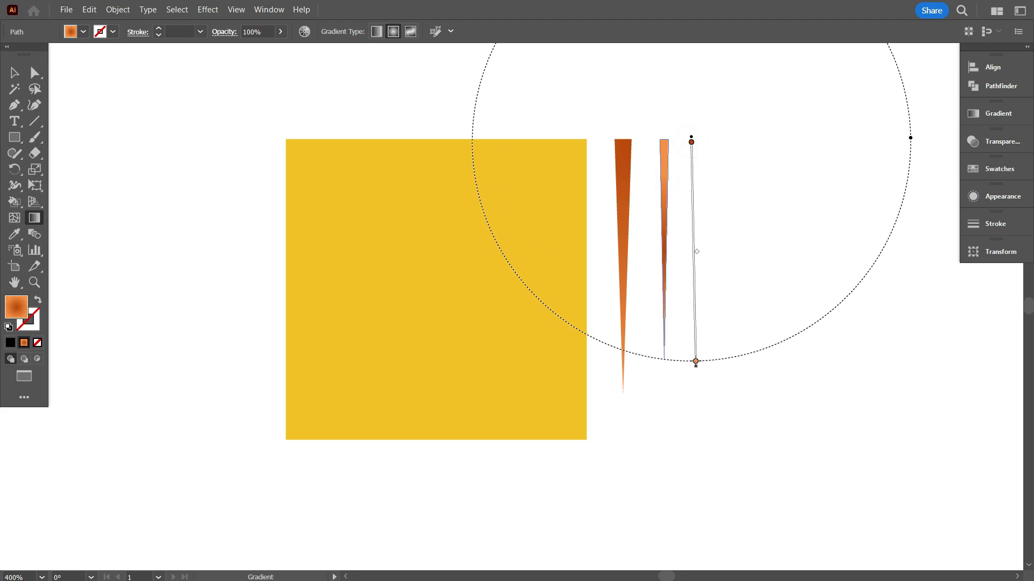
Step: Reverse the gradient on both tapered shapes so the wide ends are light orange and the tips dark
{"action": "left_click", "coordinate": [1000, 115]}
{"action": "left_click", "coordinate": [622, 178]}
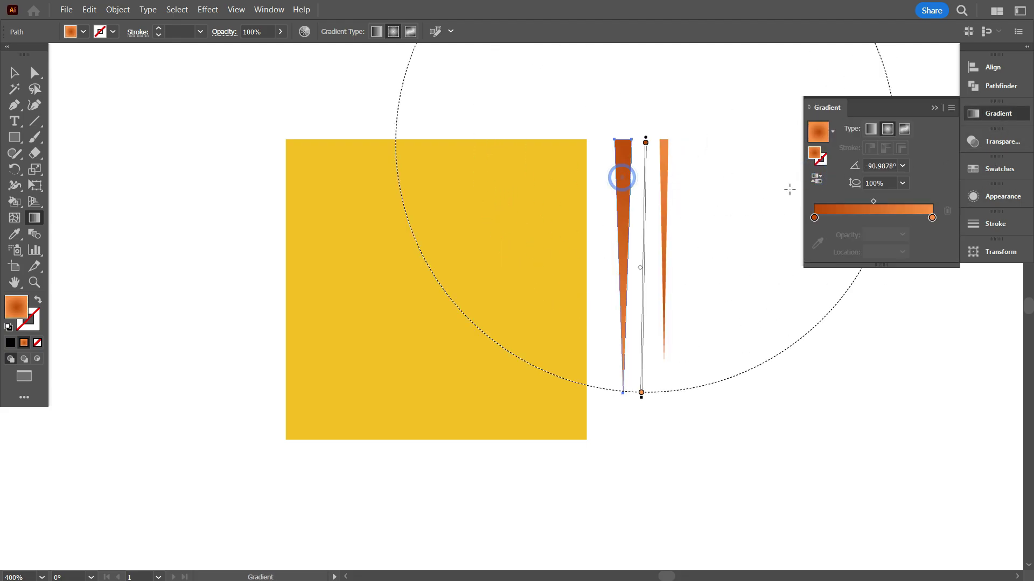
{"action": "left_click", "coordinate": [817, 178]}
{"action": "left_click", "coordinate": [14, 72]}
{"action": "left_click", "coordinate": [102, 170]}
{"action": "scroll", "coordinate": [297, 252], "scroll_direction": "down", "scroll_amount": 3}
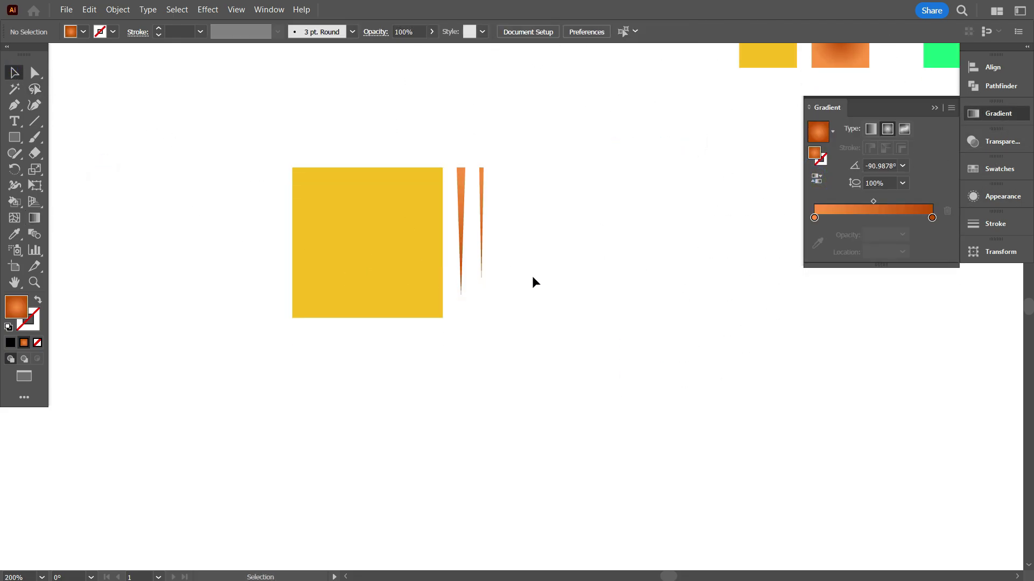
{"action": "left_click_drag", "start_coordinate": [405, 375], "coordinate": [457, 370]}
{"action": "scroll", "coordinate": [454, 292], "scroll_direction": "up", "scroll_amount": 1}
{"action": "scroll", "coordinate": [591, 331], "scroll_direction": "down", "scroll_amount": 1}
{"action": "left_click", "coordinate": [935, 108]}
{"action": "scroll", "coordinate": [651, 277], "scroll_direction": "up", "scroll_amount": 1}
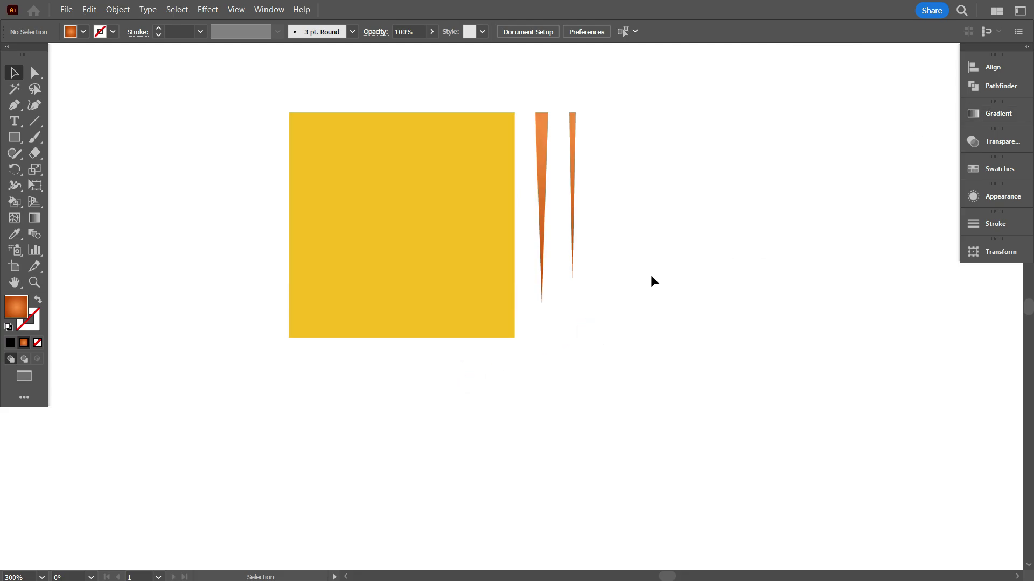
Step: Move the wider tapered shape into the empty area below and to the right of the yellow square
{"action": "scroll", "coordinate": [560, 300], "scroll_direction": "down", "scroll_amount": 1}
{"action": "left_click", "coordinate": [545, 148]}
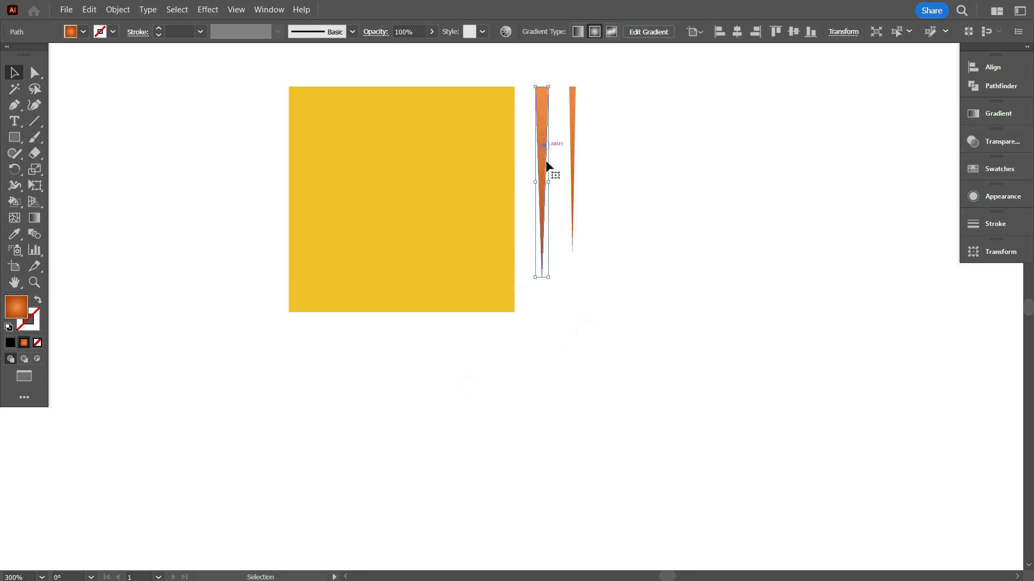
{"action": "left_click_drag", "start_coordinate": [543, 168], "coordinate": [706, 284]}
{"action": "scroll", "coordinate": [777, 355], "scroll_direction": "down", "scroll_amount": 2}
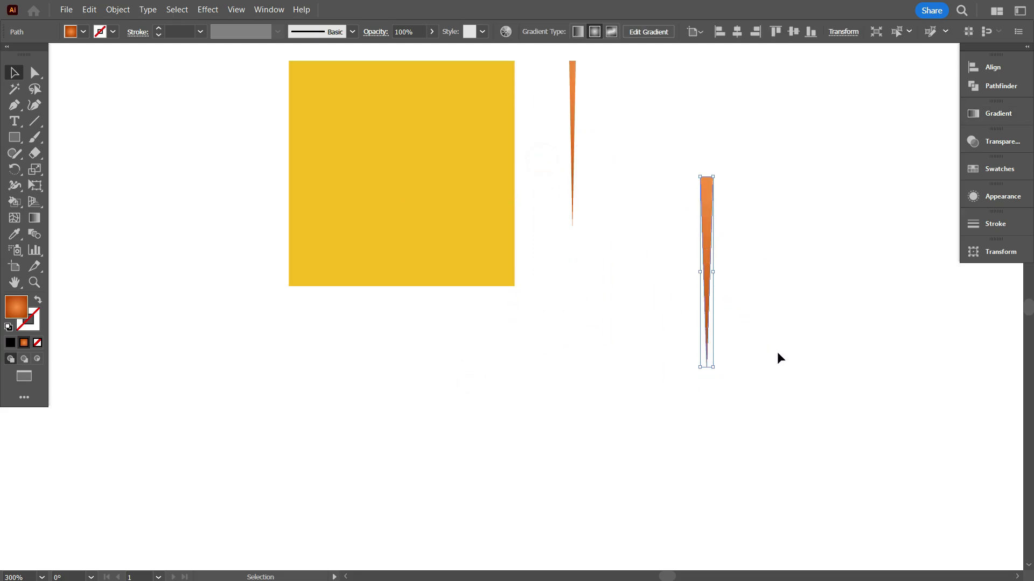
{"action": "scroll", "coordinate": [811, 366], "scroll_direction": "up", "scroll_amount": 1}
{"action": "scroll", "coordinate": [812, 369], "scroll_direction": "up", "scroll_amount": 1}
{"action": "scroll", "coordinate": [812, 369], "scroll_direction": "up", "scroll_amount": 1}
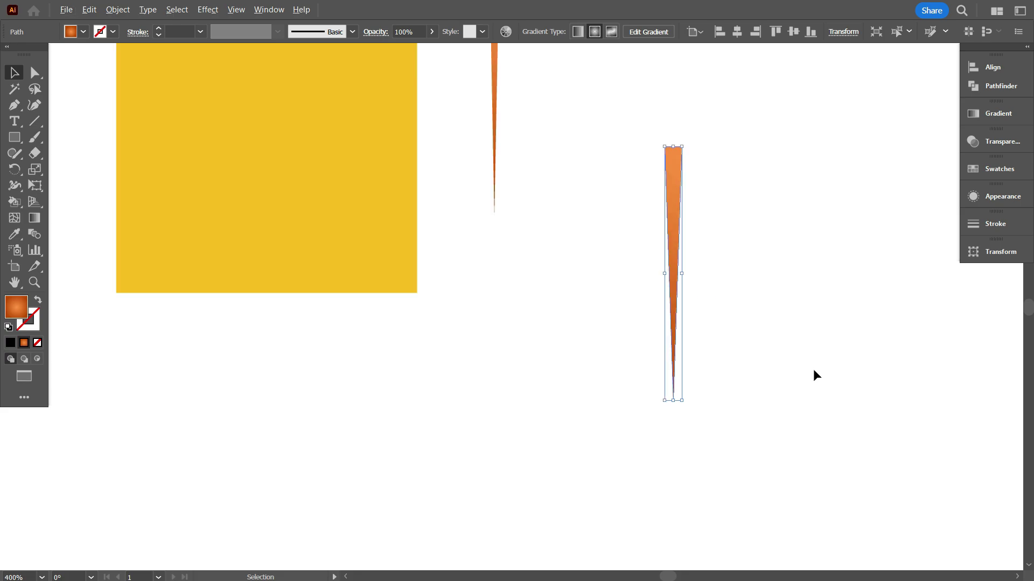
{"action": "scroll", "coordinate": [812, 369], "scroll_direction": "up", "scroll_amount": 2}
{"action": "left_click_drag", "start_coordinate": [812, 370], "coordinate": [690, 340]}
{"action": "scroll", "coordinate": [657, 331], "scroll_direction": "down", "scroll_amount": 2}
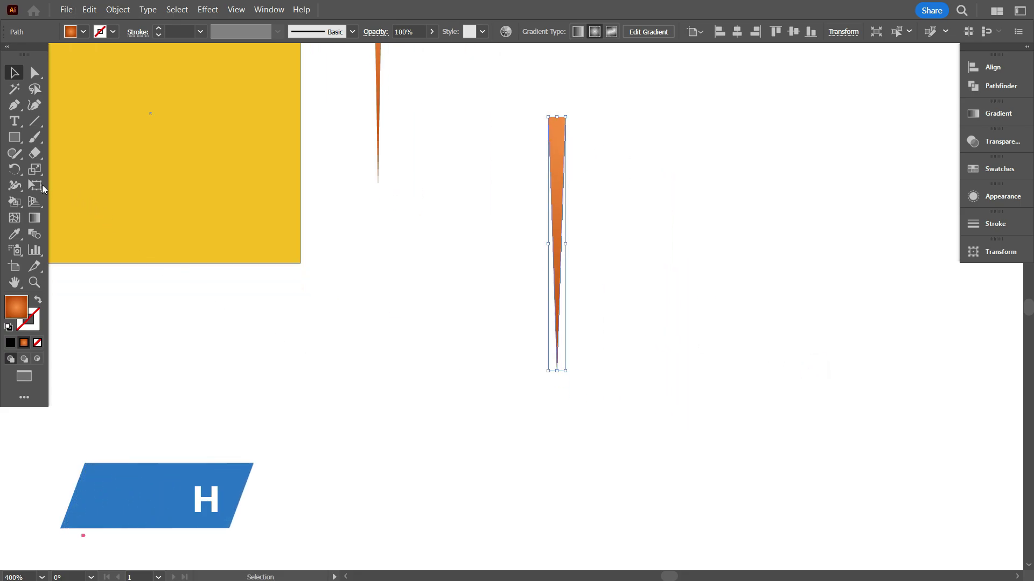
Step: Create a copy of the wide tapered shape rotated 18° around its pointed tip
{"action": "left_click", "coordinate": [15, 171]}
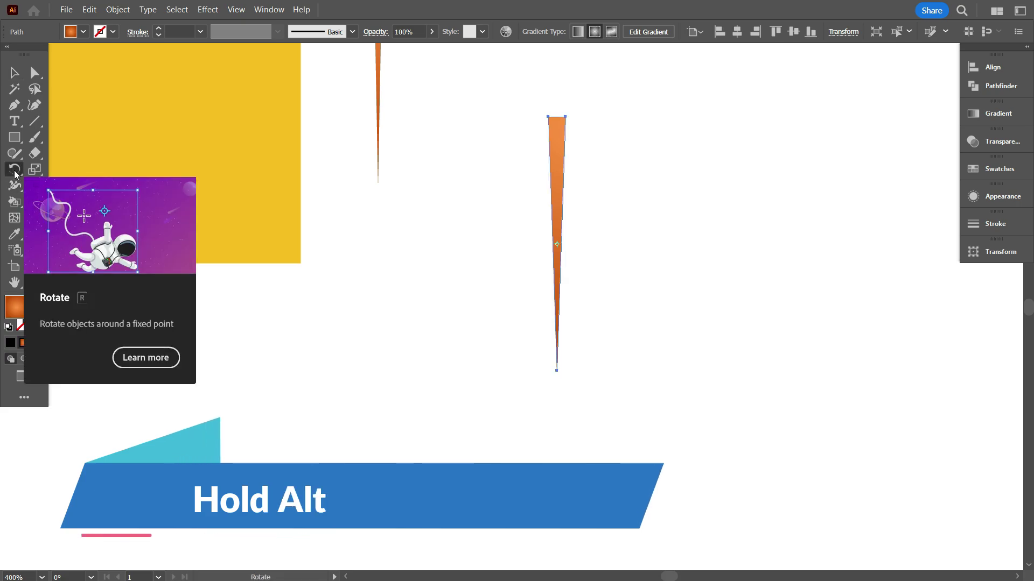
{"action": "left_click", "coordinate": [557, 372], "text": "alt"}
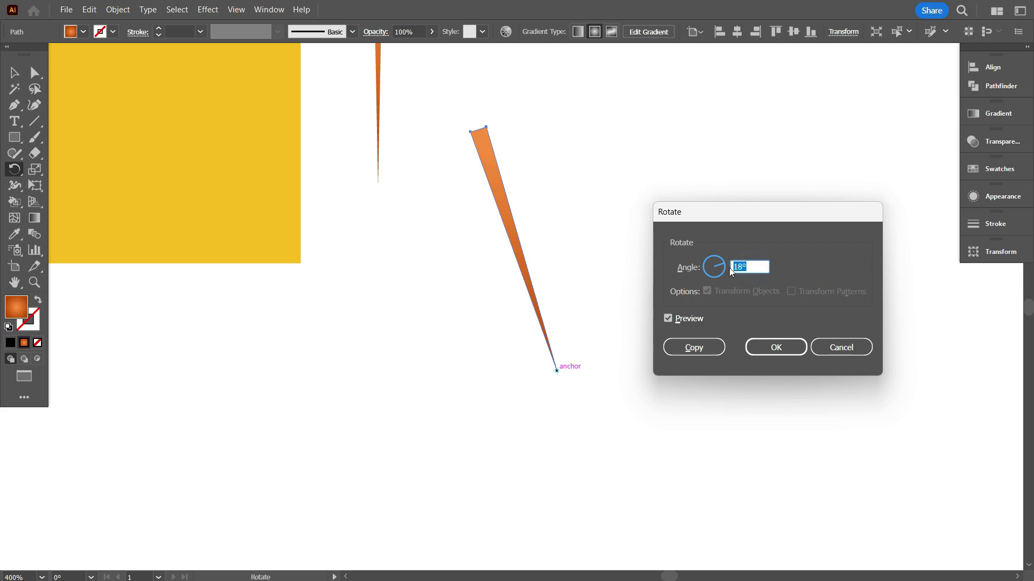
{"action": "type", "text": "36"}
{"action": "left_click", "coordinate": [676, 353]}
Step: Repeat the rotated copy until 20 wide rays complete a full circle, and deselect
{"action": "key", "text": "ctrl+d"}
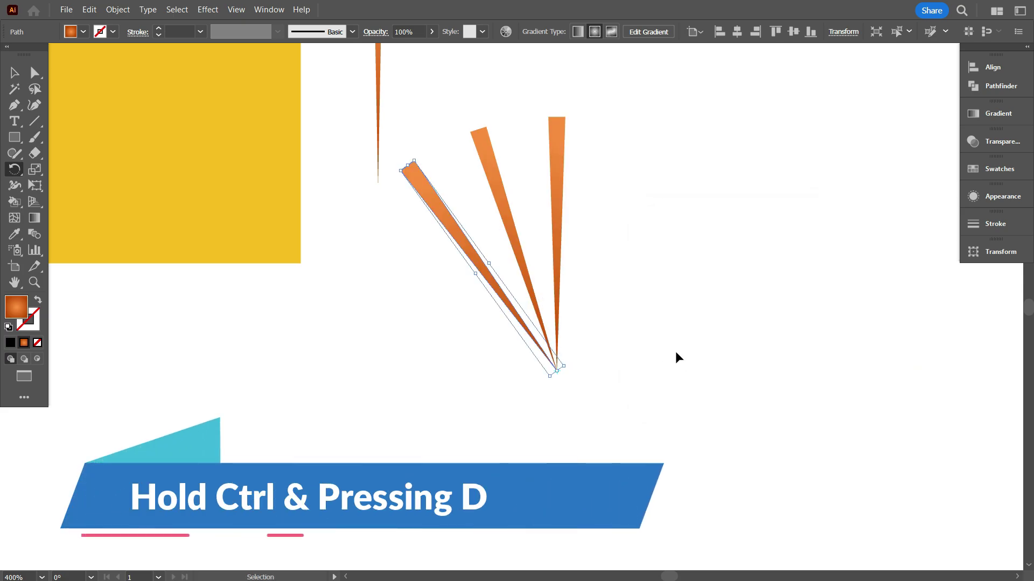
{"action": "key", "text": "ctrl+d"}
{"action": "key", "text": "ctrl+d"}
{"action": "key", "text": "ctrl+d"}
{"action": "key", "text": "ctrl+d"}
{"action": "key", "text": "ctrl+d"}
{"action": "key", "text": "ctrl+d"}
{"action": "key", "text": "ctrl+d"}
{"action": "key", "text": "ctrl+d"}
{"action": "key", "text": "ctrl+d"}
{"action": "key", "text": "ctrl+d"}
{"action": "key", "text": "ctrl+d"}
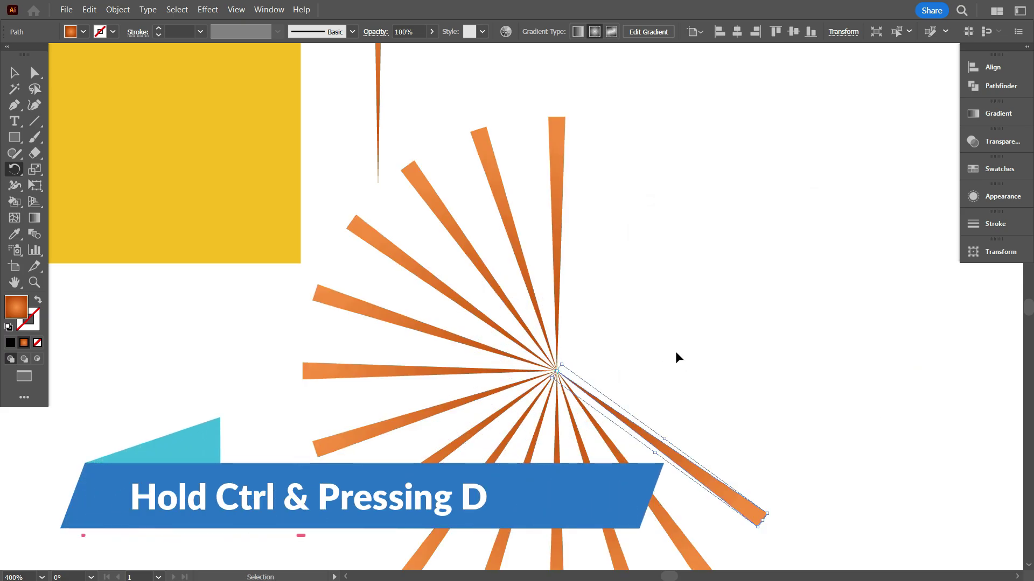
{"action": "key", "text": "ctrl+d"}
{"action": "key", "text": "ctrl+d"}
{"action": "key", "text": "ctrl+d"}
{"action": "key", "text": "ctrl+d"}
{"action": "key", "text": "ctrl+d"}
{"action": "key", "text": "ctrl+d"}
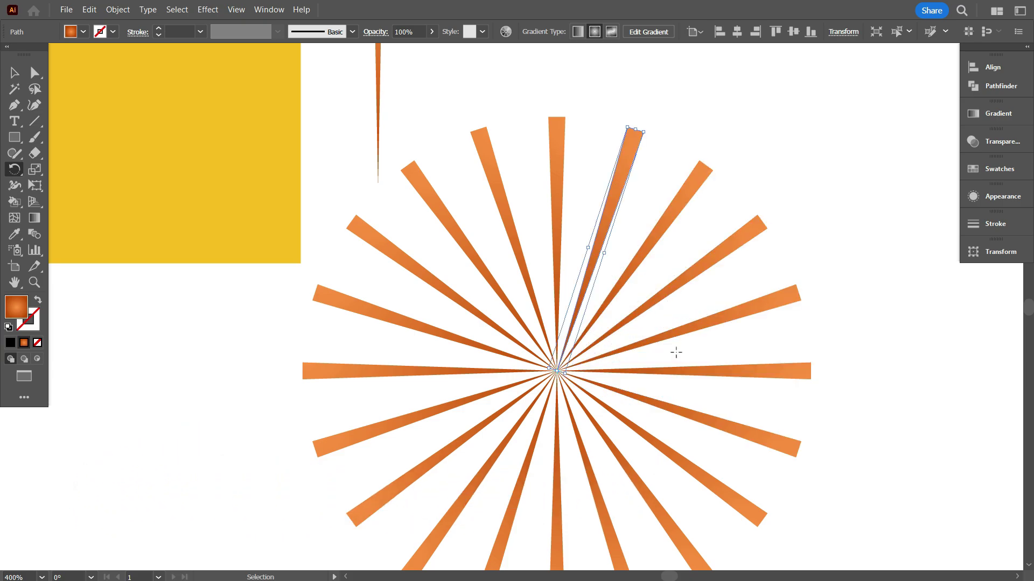
{"action": "scroll", "coordinate": [652, 352], "scroll_direction": "down", "scroll_amount": 1, "text": "alt"}
{"action": "scroll", "coordinate": [641, 351], "scroll_direction": "down", "scroll_amount": 1}
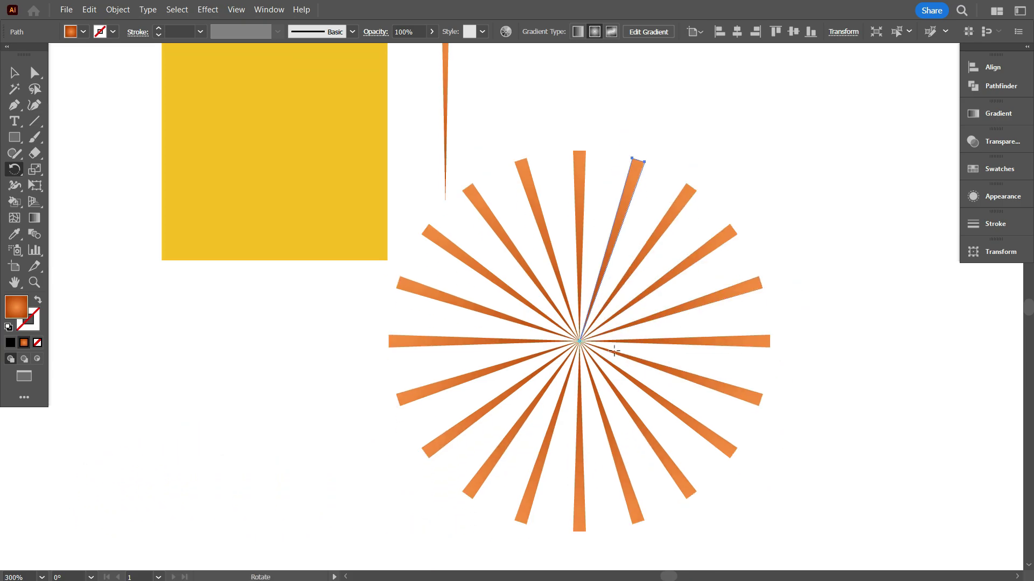
{"action": "left_click", "coordinate": [14, 74]}
{"action": "left_click", "coordinate": [244, 322]}
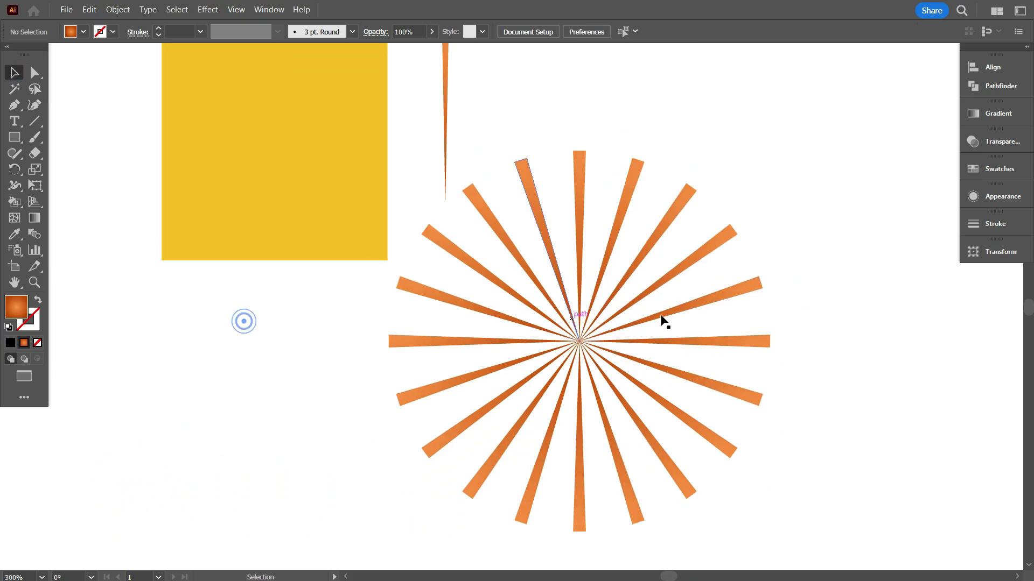
Step: Group all the wide rays into one sunburst and deselect it
{"action": "left_click_drag", "start_coordinate": [493, 138], "coordinate": [648, 409]}
{"action": "key", "text": "ctrl+g"}
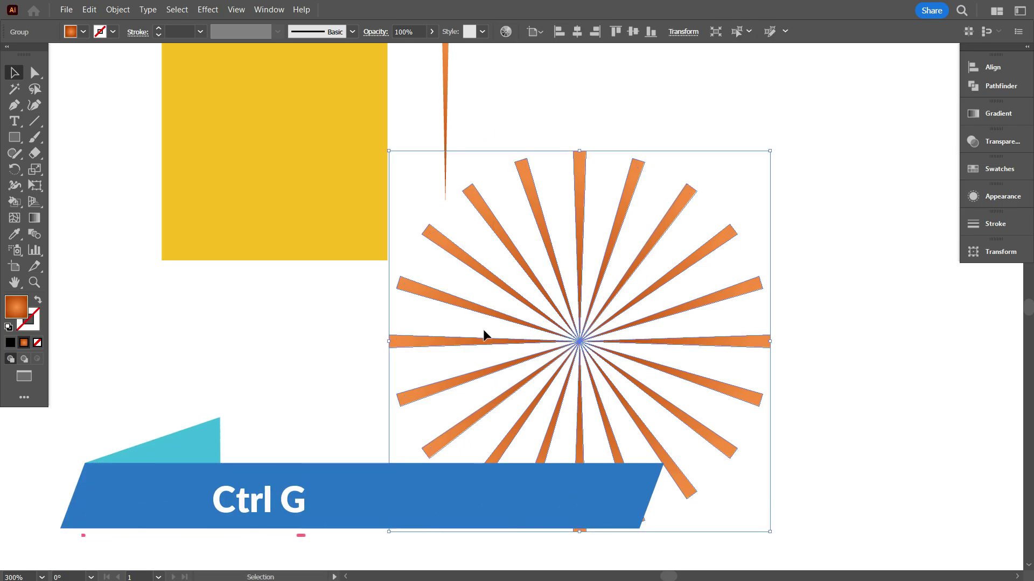
{"action": "scroll", "coordinate": [470, 327], "scroll_direction": "down", "scroll_amount": 1, "text": "alt"}
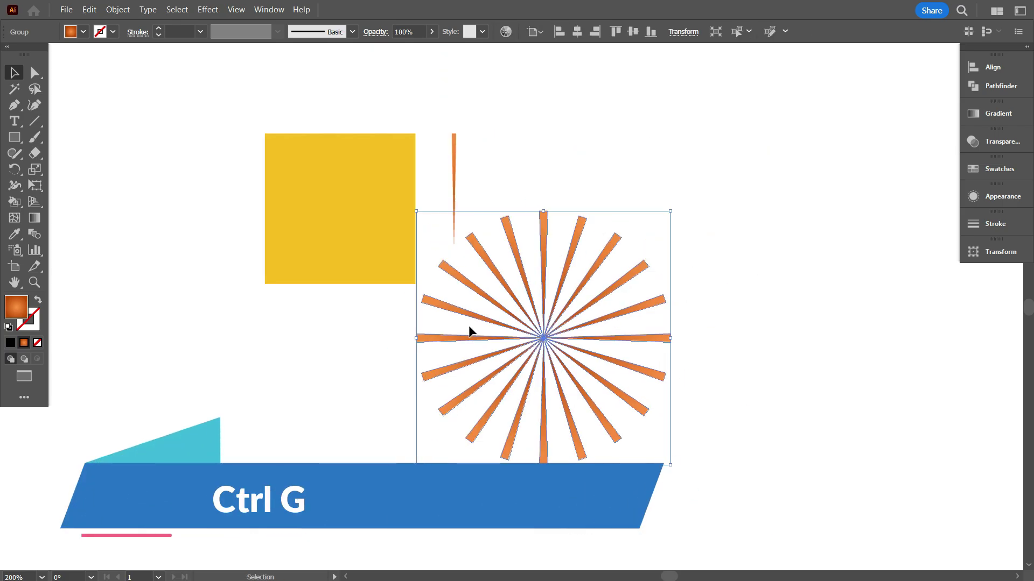
{"action": "left_click", "coordinate": [624, 352]}
{"action": "scroll", "coordinate": [558, 347], "scroll_direction": "up", "scroll_amount": 4, "text": "alt"}
{"action": "scroll", "coordinate": [554, 347], "scroll_direction": "down", "scroll_amount": 4, "text": "alt"}
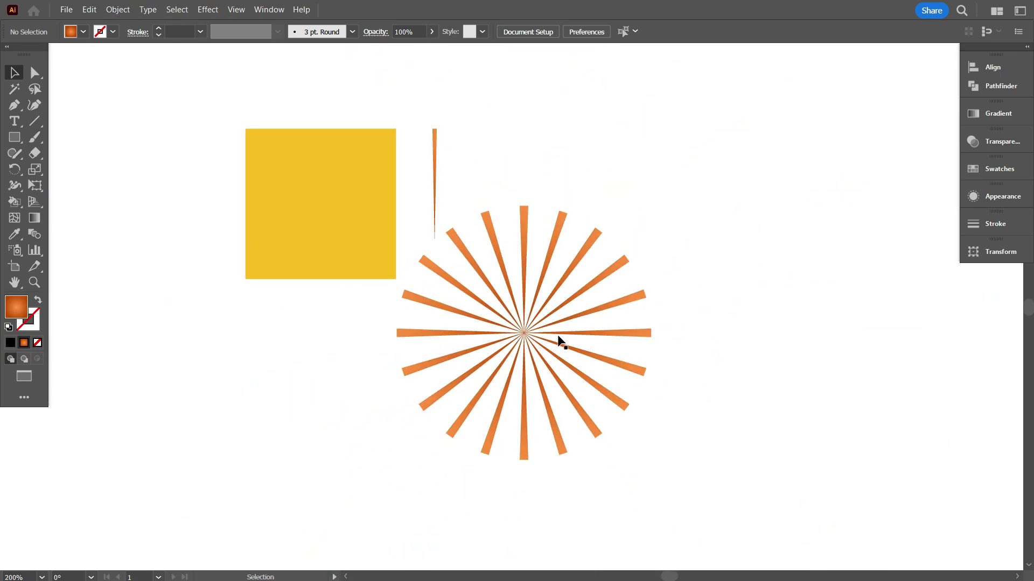
Step: Move the sunburst left over the yellow square's lower part, and move the narrow tapered shape into the empty area right of it
{"action": "left_click_drag", "start_coordinate": [565, 334], "coordinate": [377, 334]}
{"action": "left_click", "coordinate": [539, 238]}
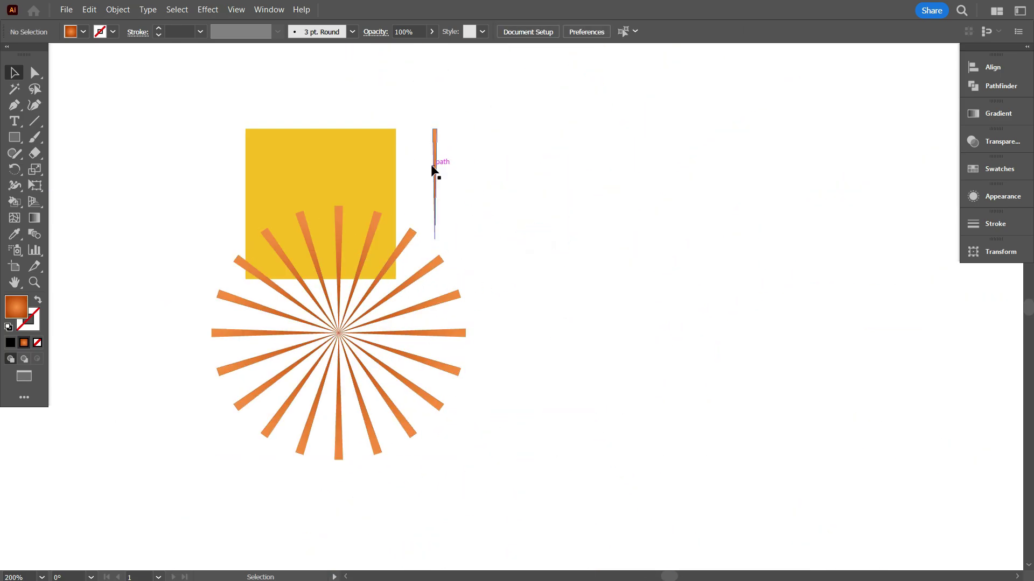
{"action": "left_click_drag", "start_coordinate": [432, 170], "coordinate": [614, 260]}
{"action": "scroll", "coordinate": [625, 345], "scroll_direction": "up", "scroll_amount": 1, "text": "alt"}
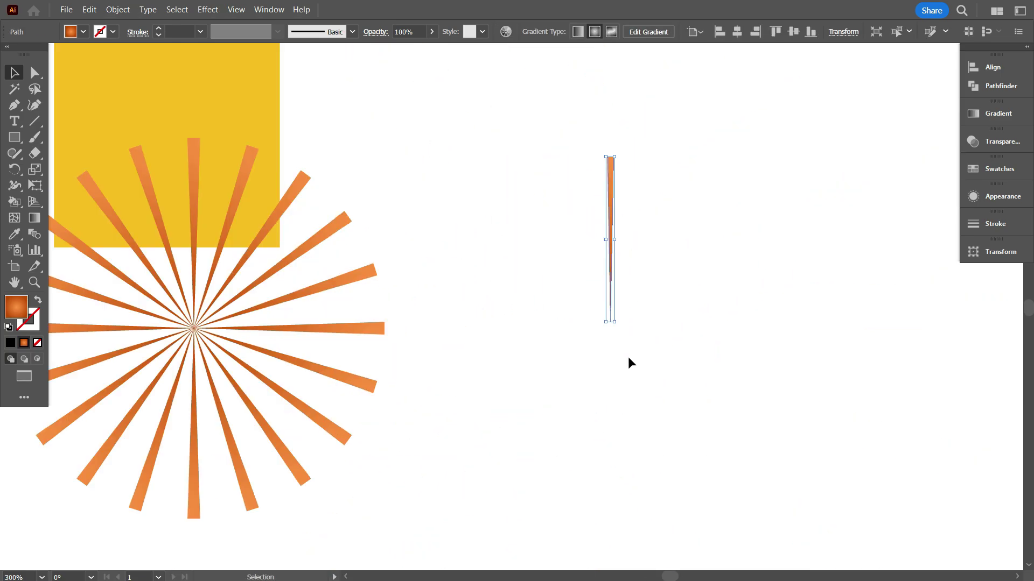
Step: Create a copy of the narrow tapered shape rotated 18° around its pointed tip
{"action": "left_click", "coordinate": [14, 170]}
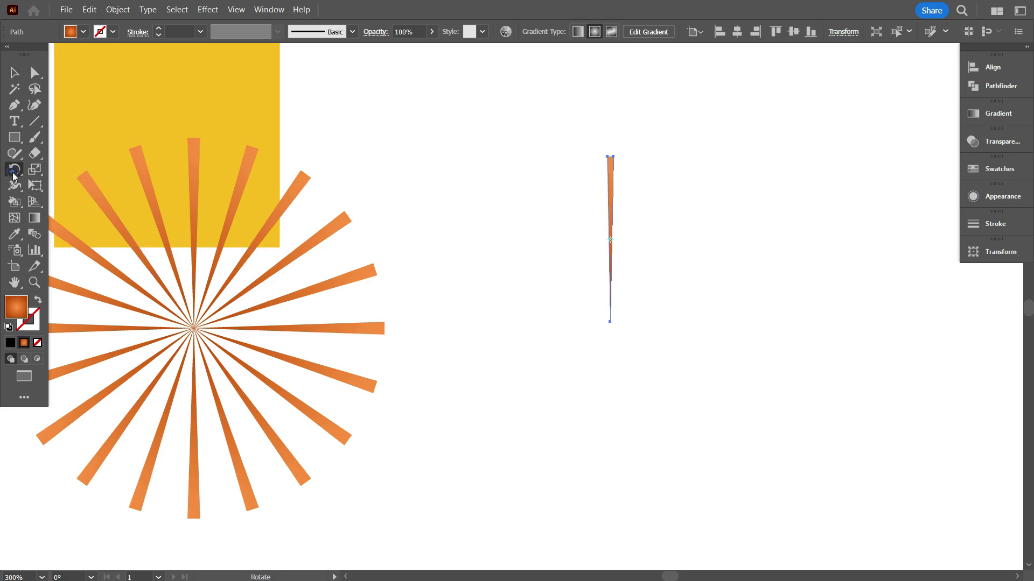
{"action": "left_click", "coordinate": [609, 322], "text": "alt"}
{"action": "left_click", "coordinate": [694, 347]}
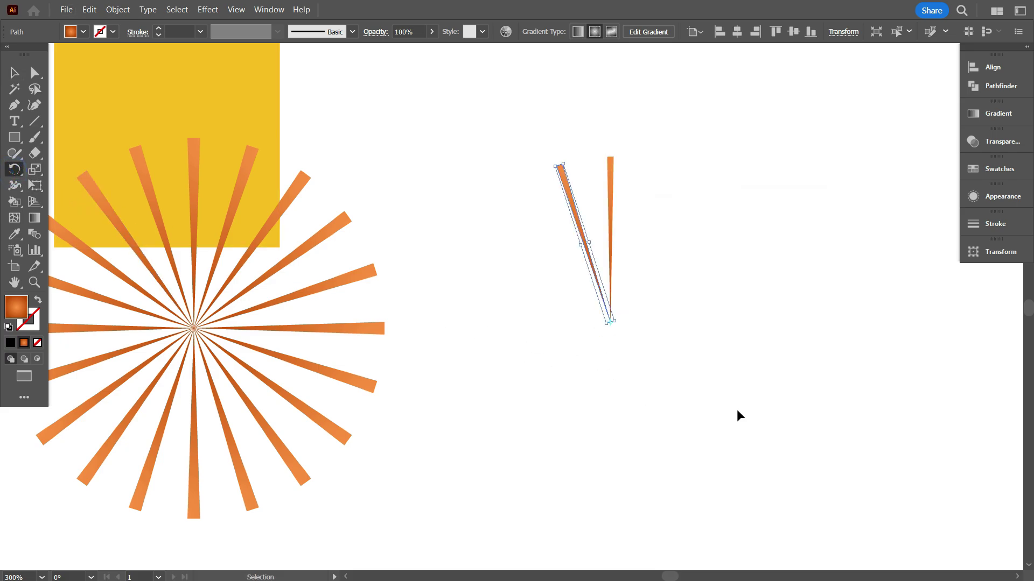
Step: Repeat the rotated copy of the narrow shape until 20 thin rays complete a full circle
{"action": "key", "text": "ctrl+d"}
{"action": "key", "text": "ctrl+d"}
{"action": "key", "text": "ctrl+d"}
{"action": "key", "text": "ctrl+d"}
{"action": "key", "text": "ctrl+d"}
{"action": "key", "text": "ctrl+d"}
{"action": "key", "text": "ctrl+d"}
{"action": "key", "text": "ctrl+d"}
{"action": "key", "text": "ctrl+d"}
{"action": "key", "text": "ctrl+d"}
{"action": "key", "text": "ctrl+d"}
{"action": "key", "text": "ctrl+d"}
{"action": "key", "text": "ctrl+d"}
{"action": "key", "text": "ctrl+d"}
{"action": "key", "text": "ctrl+d"}
{"action": "key", "text": "ctrl+d"}
{"action": "key", "text": "ctrl+d"}
{"action": "key", "text": "ctrl+d"}
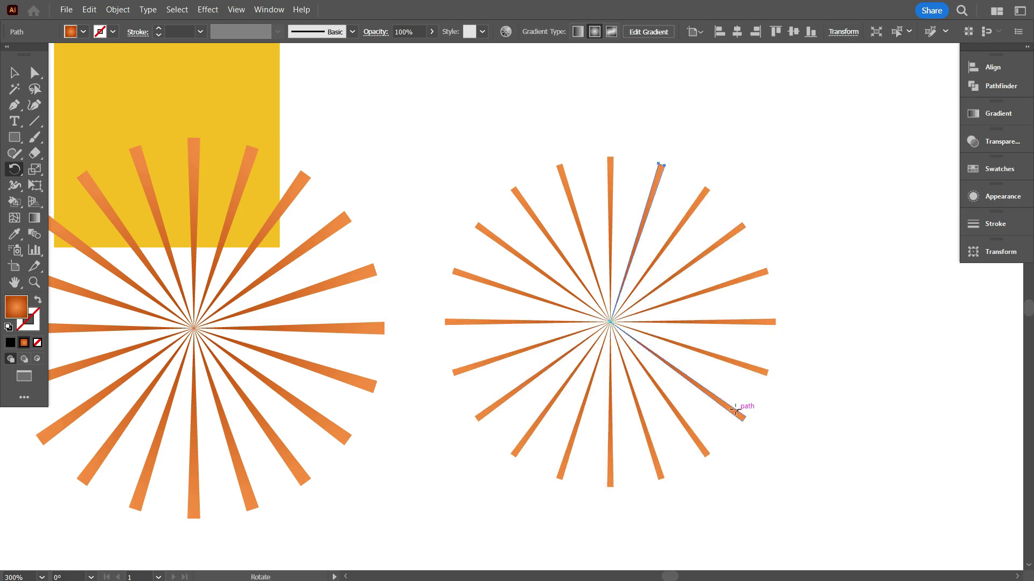
Step: Select all the thin rays and group them into a second sunburst
{"action": "key", "text": "v"}
{"action": "left_click_drag", "start_coordinate": [506, 140], "coordinate": [657, 395]}
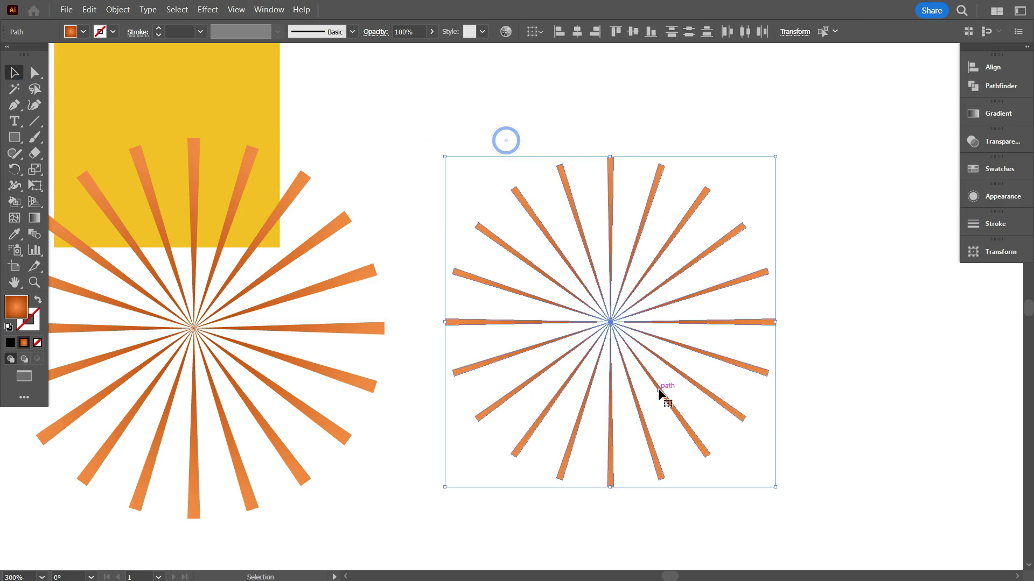
{"action": "key", "text": "ctrl+g"}
Step: Select both sunbursts and align their centres horizontally and vertically
{"action": "scroll", "coordinate": [473, 346], "scroll_direction": "down", "scroll_amount": 1}
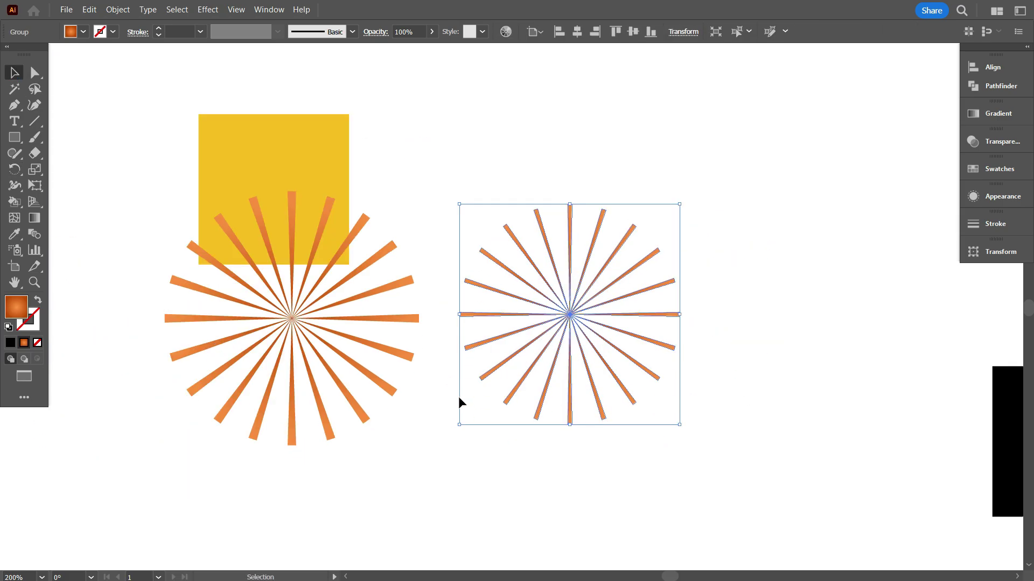
{"action": "left_click_drag", "start_coordinate": [606, 461], "coordinate": [361, 333]}
{"action": "left_click", "coordinate": [576, 32]}
{"action": "left_click", "coordinate": [633, 34]}
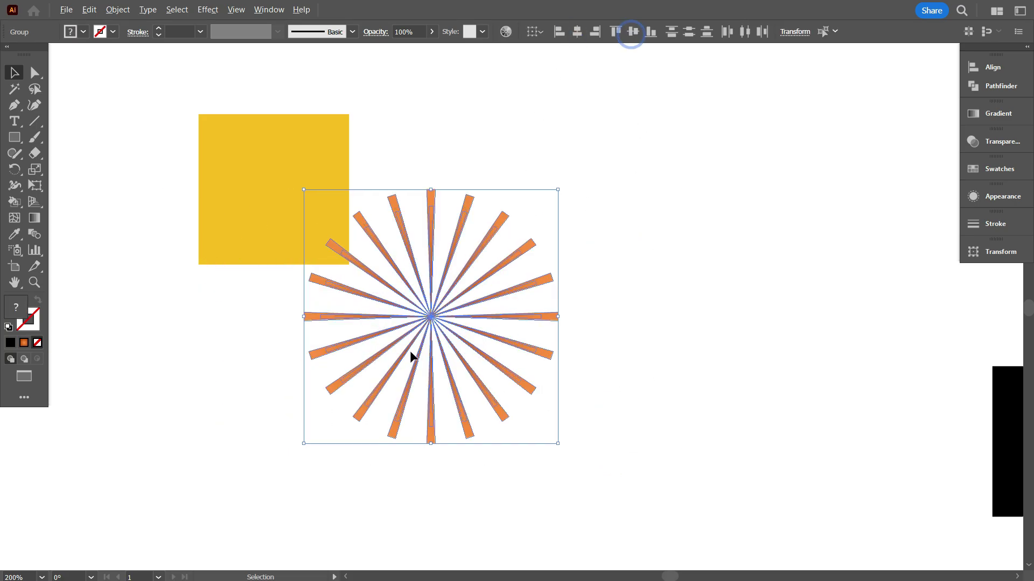
Step: Rotate the smaller sunburst of thin rays about its centre so its rays fall between the thick rays
{"action": "scroll", "coordinate": [411, 357], "scroll_direction": "up", "scroll_amount": 1}
{"action": "left_click", "coordinate": [578, 312]}
{"action": "scroll", "coordinate": [578, 312], "scroll_direction": "up", "scroll_amount": 1}
{"action": "left_click", "coordinate": [619, 295]}
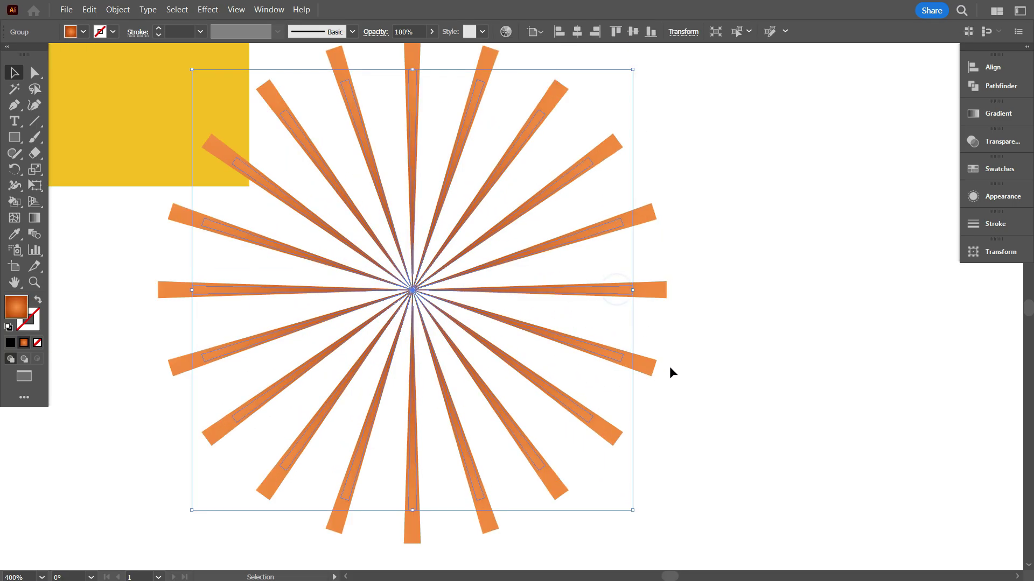
{"action": "scroll", "coordinate": [668, 366], "scroll_direction": "down", "scroll_amount": 1}
{"action": "scroll", "coordinate": [668, 366], "scroll_direction": "down", "scroll_amount": 1}
{"action": "left_click_drag", "start_coordinate": [646, 460], "coordinate": [626, 499]}
{"action": "left_click", "coordinate": [676, 471]}
{"action": "scroll", "coordinate": [677, 463], "scroll_direction": "down", "scroll_amount": 1}
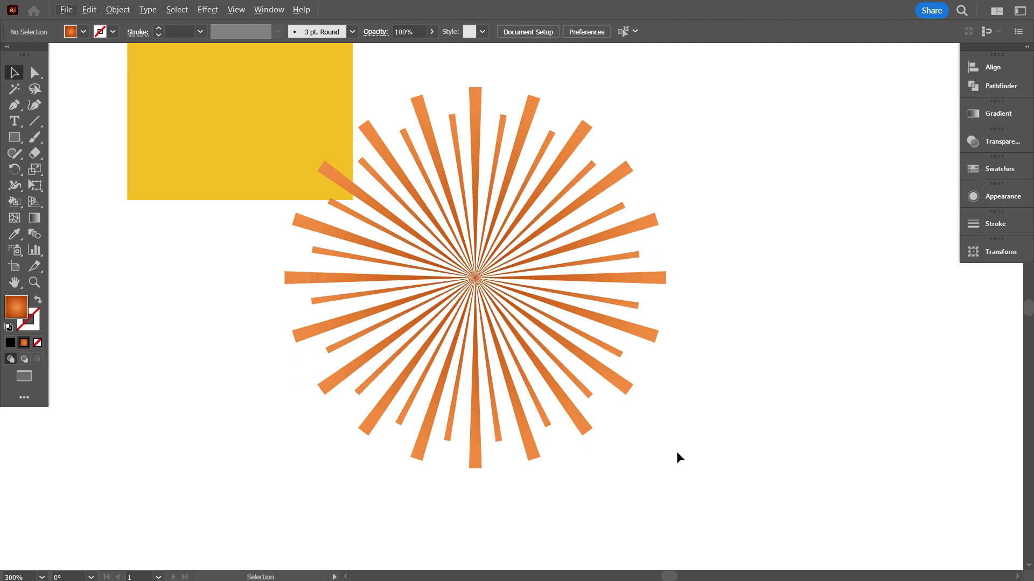
Step: Select the thick-ray and thin-ray sunbursts and group them as one object
{"action": "scroll", "coordinate": [676, 451], "scroll_direction": "up", "scroll_amount": 2}
{"action": "left_click_drag", "start_coordinate": [680, 448], "coordinate": [459, 245]}
{"action": "scroll", "coordinate": [457, 243], "scroll_direction": "down", "scroll_amount": 1}
{"action": "scroll", "coordinate": [474, 253], "scroll_direction": "up", "scroll_amount": 1}
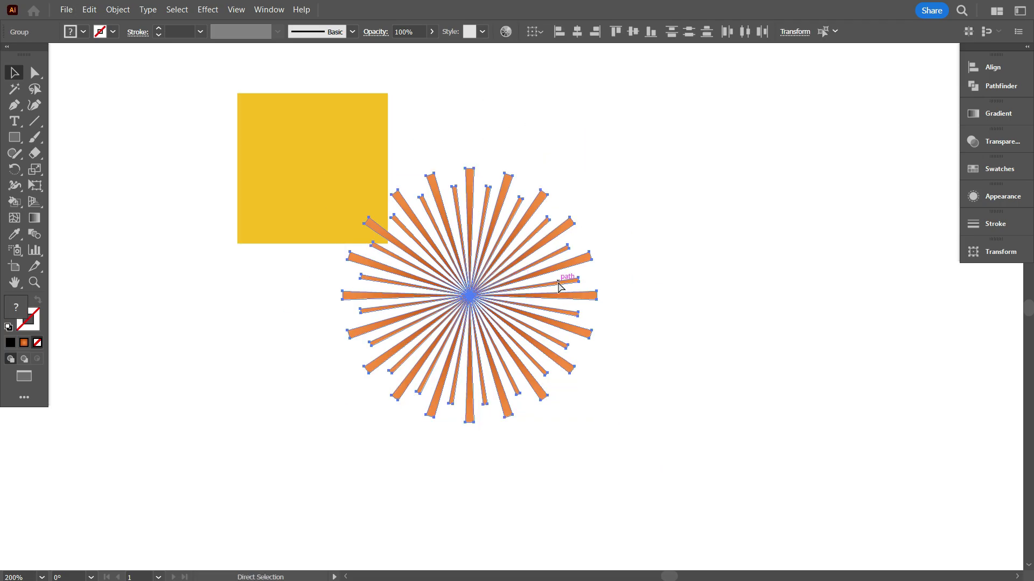
Step: Align the grouped sunburst and the yellow square on their horizontal and vertical centres, and select the sunburst
{"action": "left_click_drag", "start_coordinate": [149, 168], "coordinate": [634, 387]}
{"action": "left_click", "coordinate": [577, 32]}
{"action": "left_click", "coordinate": [633, 31]}
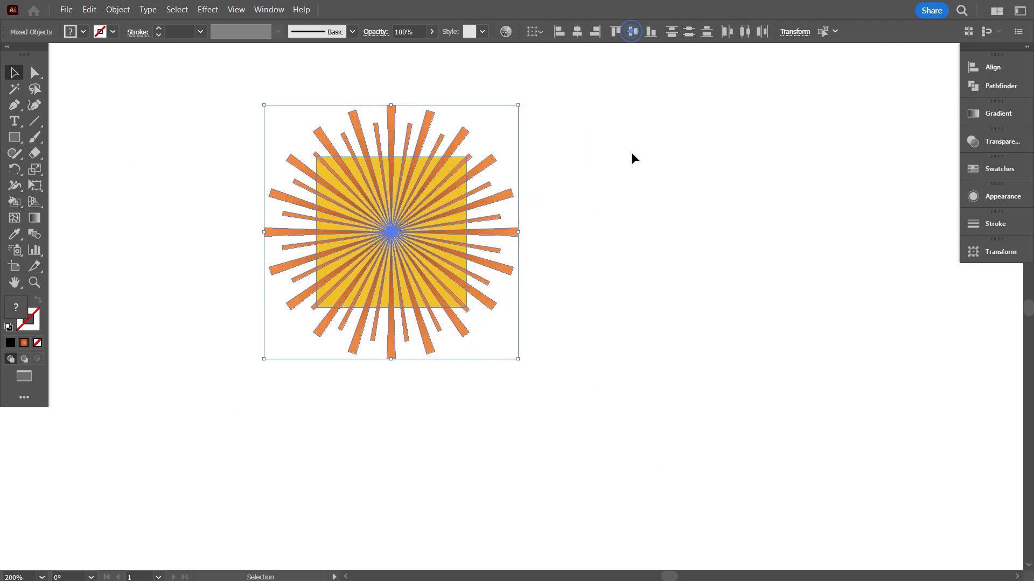
{"action": "left_click", "coordinate": [630, 189]}
{"action": "scroll", "coordinate": [436, 307], "scroll_direction": "up", "scroll_amount": 1}
{"action": "scroll", "coordinate": [734, 355], "scroll_direction": "up", "scroll_amount": 1}
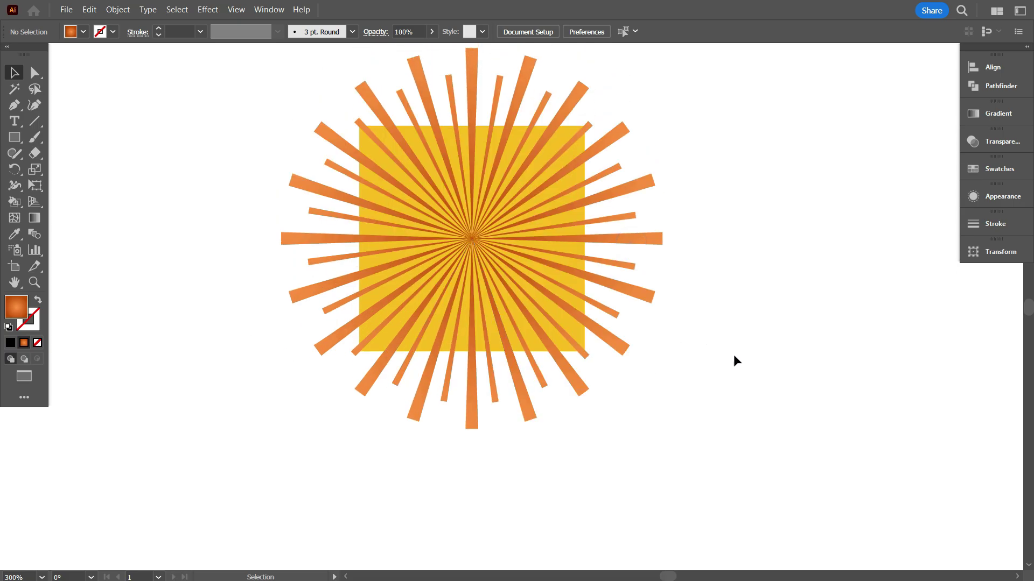
{"action": "left_click", "coordinate": [614, 180]}
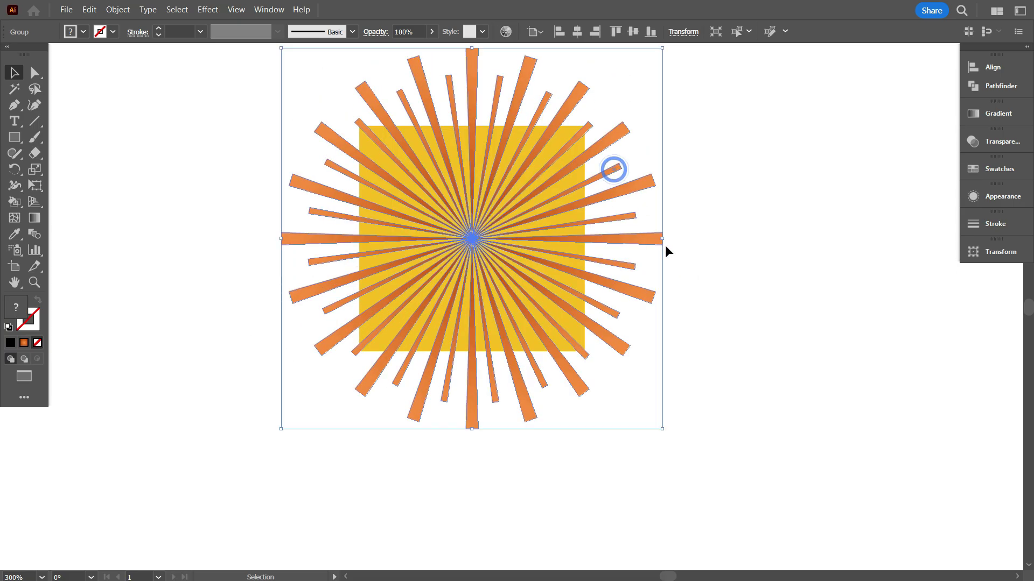
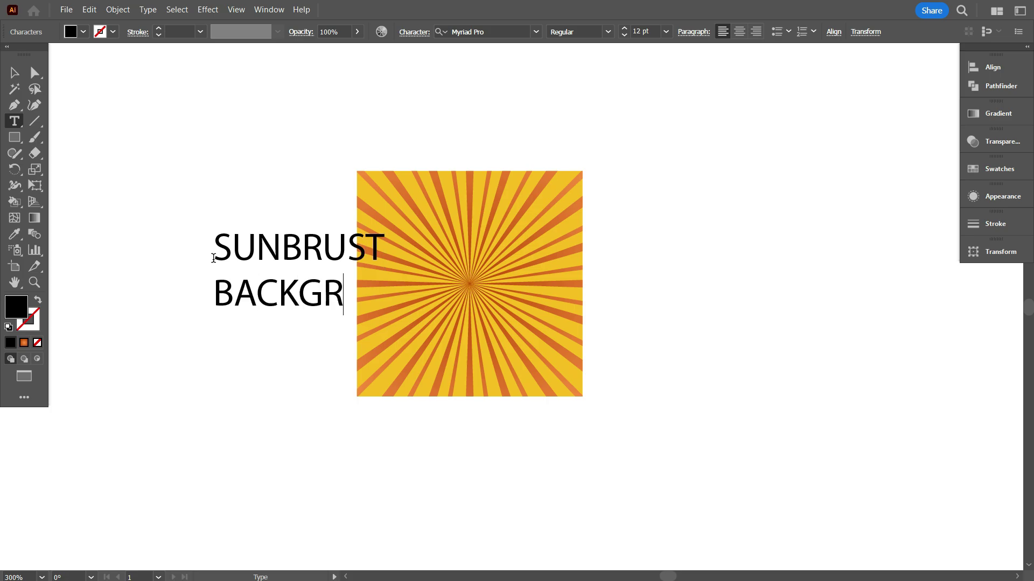
Step: Finish the two-line text "SUNBRUST BACKGROUND" and set its font to Sadigu Bold
{"action": "left_click", "coordinate": [15, 72]}
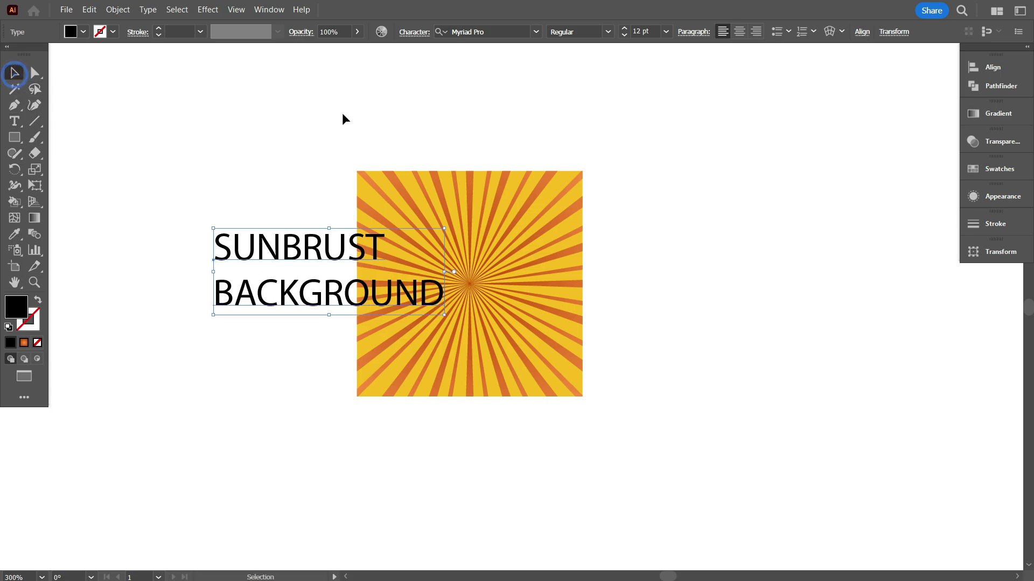
{"action": "left_click", "coordinate": [535, 31]}
{"action": "left_click", "coordinate": [484, 160]}
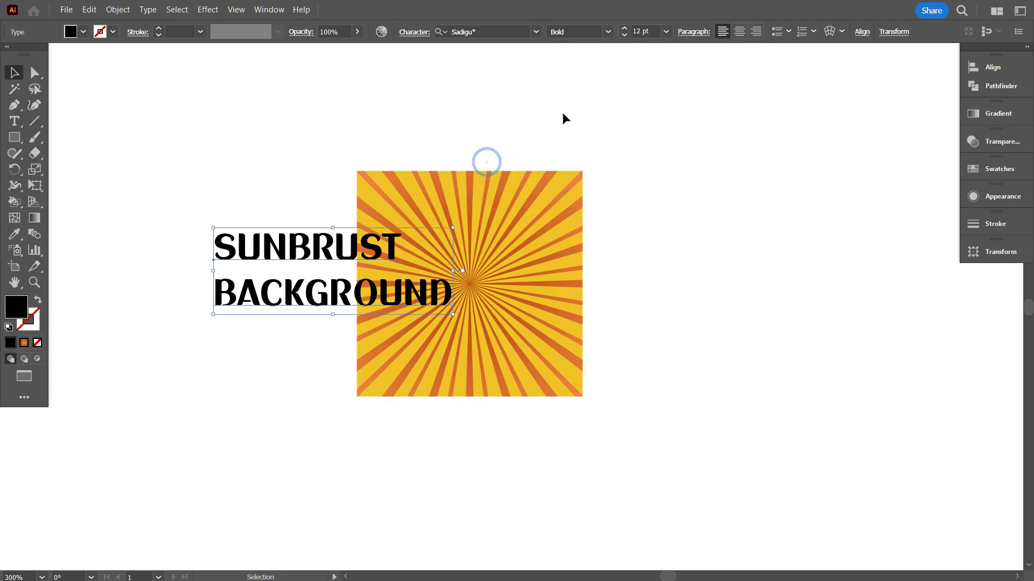
Step: Centre-align the text's lines and fit it over the sunburst square at a size of about 5.87 pt
{"action": "left_click", "coordinate": [739, 32]}
{"action": "left_click_drag", "start_coordinate": [279, 239], "coordinate": [554, 222]}
{"action": "left_click_drag", "start_coordinate": [607, 253], "coordinate": [485, 251]}
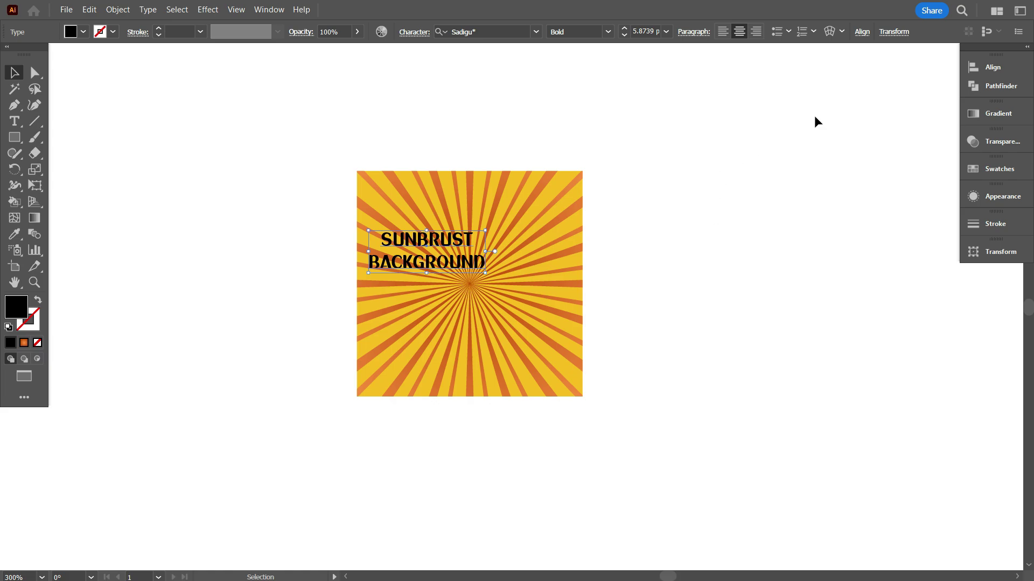
Step: Rotate the text counter-clockwise by about 10° and move it near the centre of the sunburst
{"action": "left_click", "coordinate": [895, 32]}
{"action": "left_click", "coordinate": [802, 90]}
{"action": "type", "text": "15"}
{"action": "key", "text": "Return"}
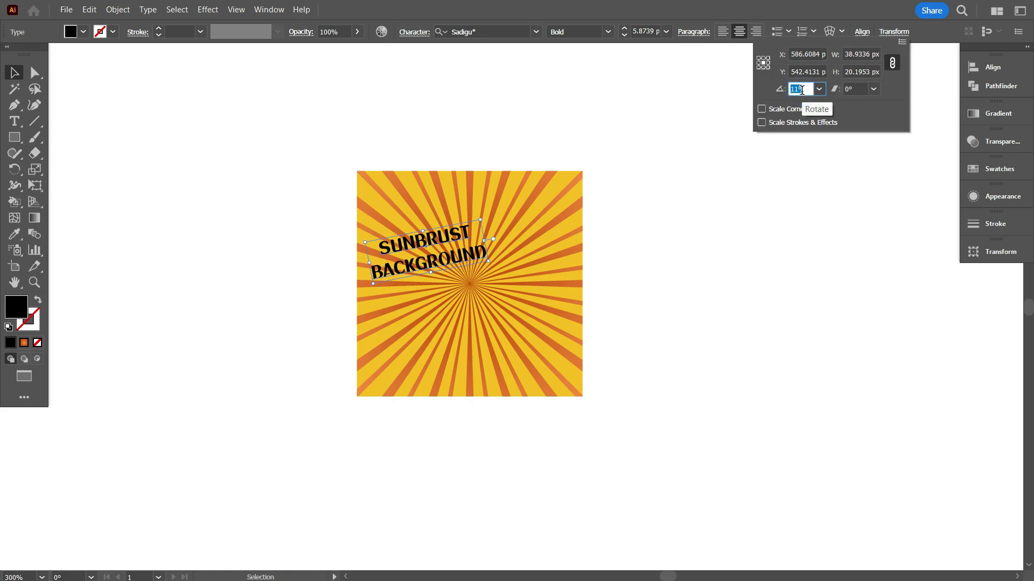
{"action": "left_click", "coordinate": [719, 280]}
{"action": "left_click_drag", "start_coordinate": [458, 265], "coordinate": [483, 289]}
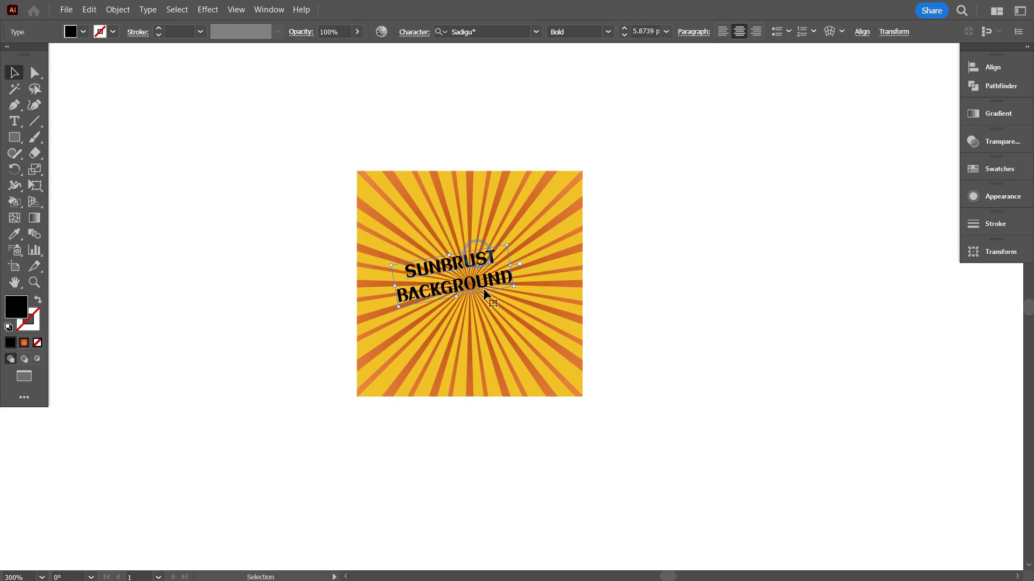
Step: Change the text's fill colour to white
{"action": "left_click", "coordinate": [83, 32]}
{"action": "left_click", "coordinate": [26, 54]}
{"action": "left_click", "coordinate": [166, 244]}
Step: Align the white text and the sunburst square on their horizontal and vertical centres
{"action": "left_click_drag", "start_coordinate": [270, 179], "coordinate": [596, 417]}
{"action": "left_click", "coordinate": [452, 31]}
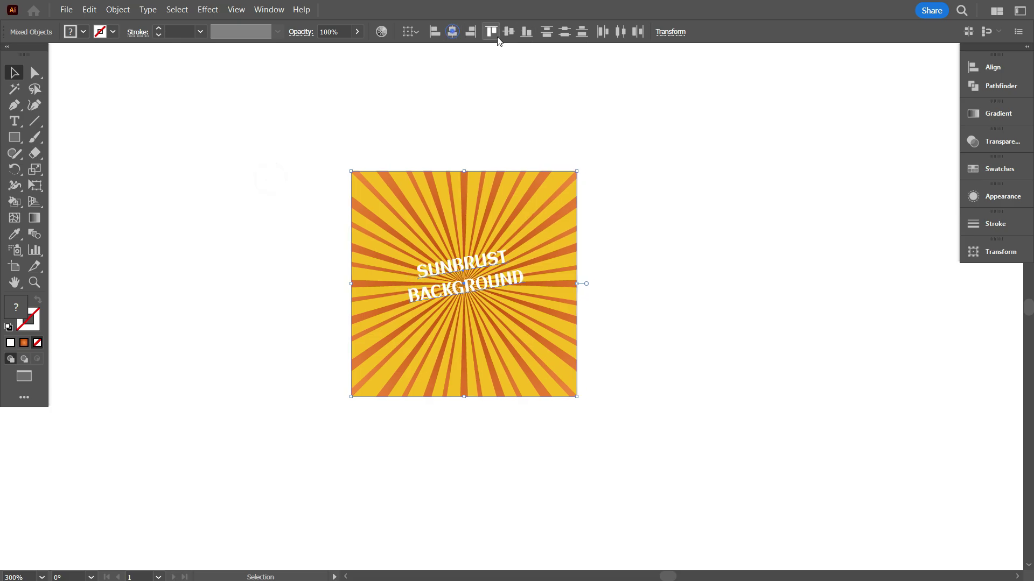
{"action": "left_click", "coordinate": [657, 223]}
{"action": "key", "text": "ctrl+plus"}
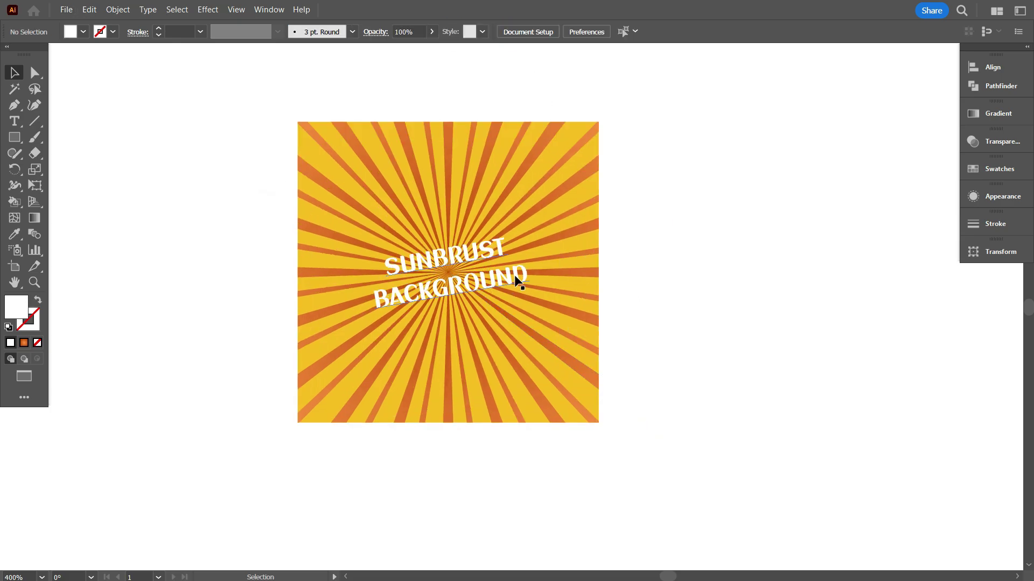
Step: Enlarge the white text slightly to about 6.06 pt
{"action": "left_click", "coordinate": [515, 276]}
{"action": "left_click_drag", "start_coordinate": [526, 258], "coordinate": [529, 259]}
{"action": "left_click", "coordinate": [640, 342]}
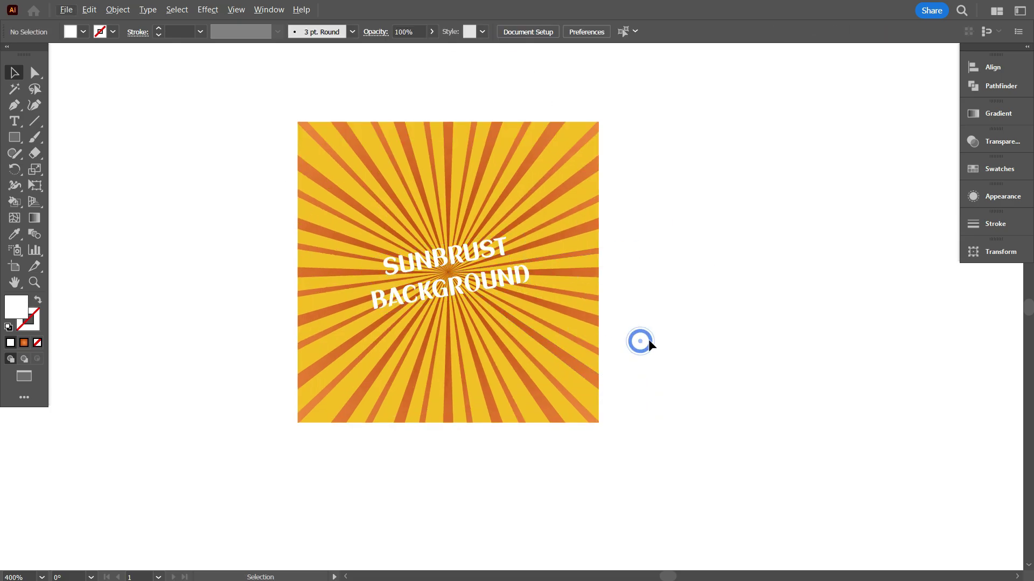
Step: Reduce the leading of the "SUNBRUST BACKGROUND" text so its two lines sit closer together
{"action": "scroll", "coordinate": [649, 339], "scroll_direction": "up", "scroll_amount": 1}
{"action": "scroll", "coordinate": [315, 267], "scroll_direction": "down", "scroll_amount": 2}
{"action": "scroll", "coordinate": [311, 265], "scroll_direction": "up", "scroll_amount": 1}
{"action": "left_click", "coordinate": [345, 256]}
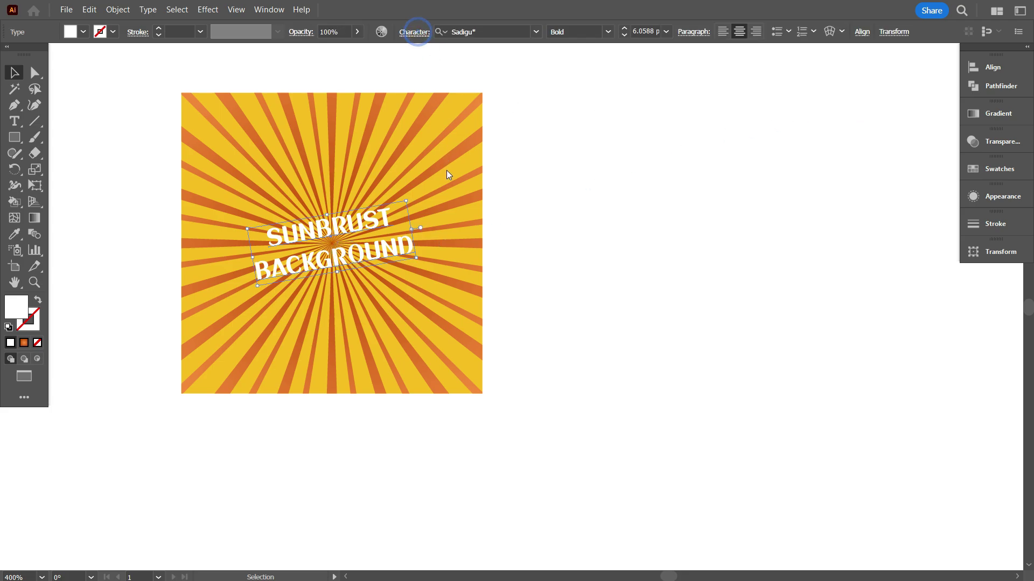
{"action": "left_click", "coordinate": [419, 34]}
{"action": "left_click", "coordinate": [418, 35]}
{"action": "left_click", "coordinate": [412, 31]}
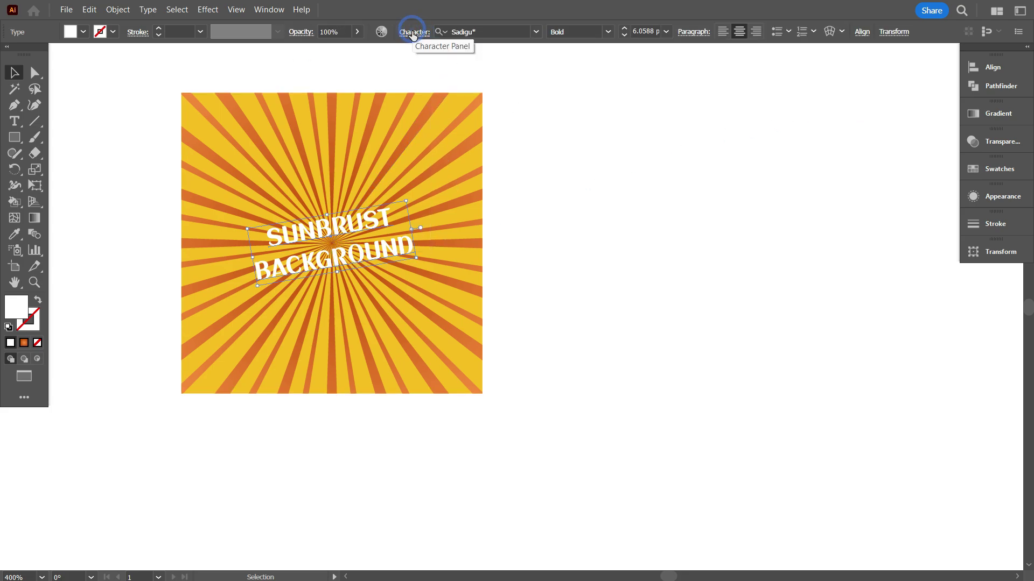
{"action": "left_click", "coordinate": [583, 252]}
{"action": "left_click_drag", "start_coordinate": [584, 251], "coordinate": [459, 236]}
{"action": "left_click", "coordinate": [287, 233]}
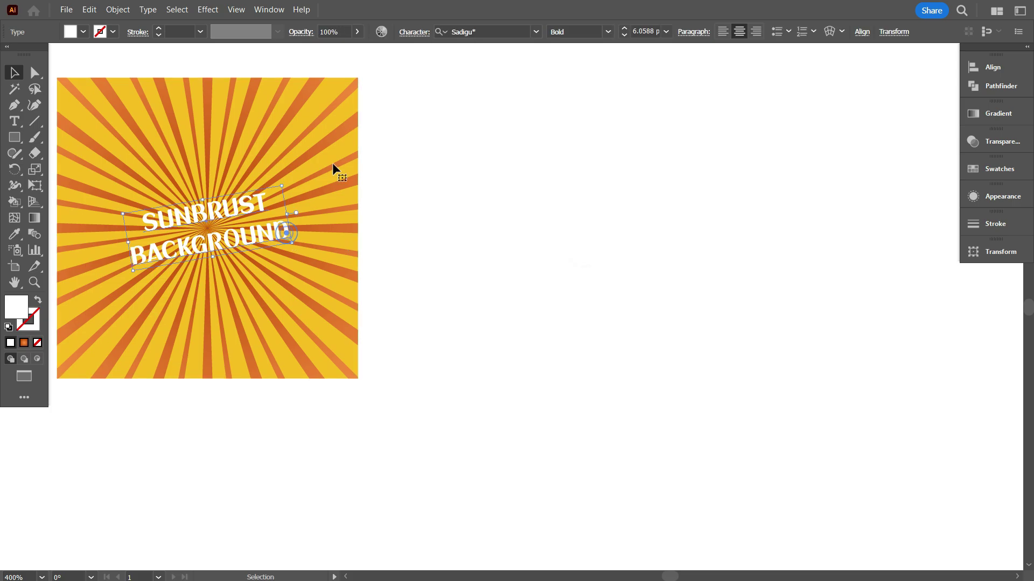
{"action": "left_click", "coordinate": [423, 37]}
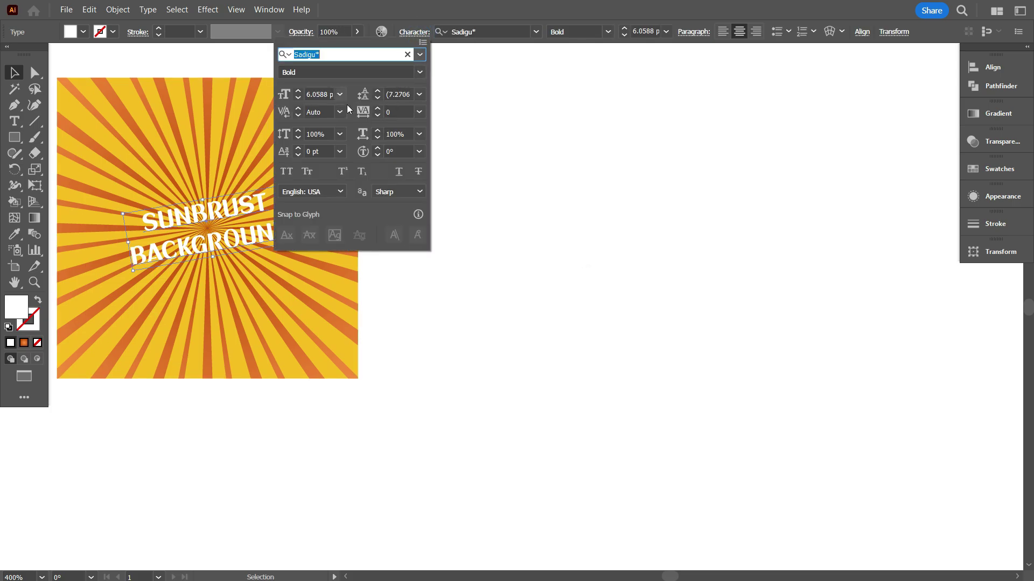
{"action": "left_click", "coordinate": [394, 93]}
{"action": "key", "text": "Down"}
{"action": "left_click", "coordinate": [464, 193]}
Step: Centre the tightened text horizontally and vertically on the sunburst square again
{"action": "left_click_drag", "start_coordinate": [487, 304], "coordinate": [239, 128]}
{"action": "left_click", "coordinate": [453, 32]}
{"action": "left_click", "coordinate": [508, 32]}
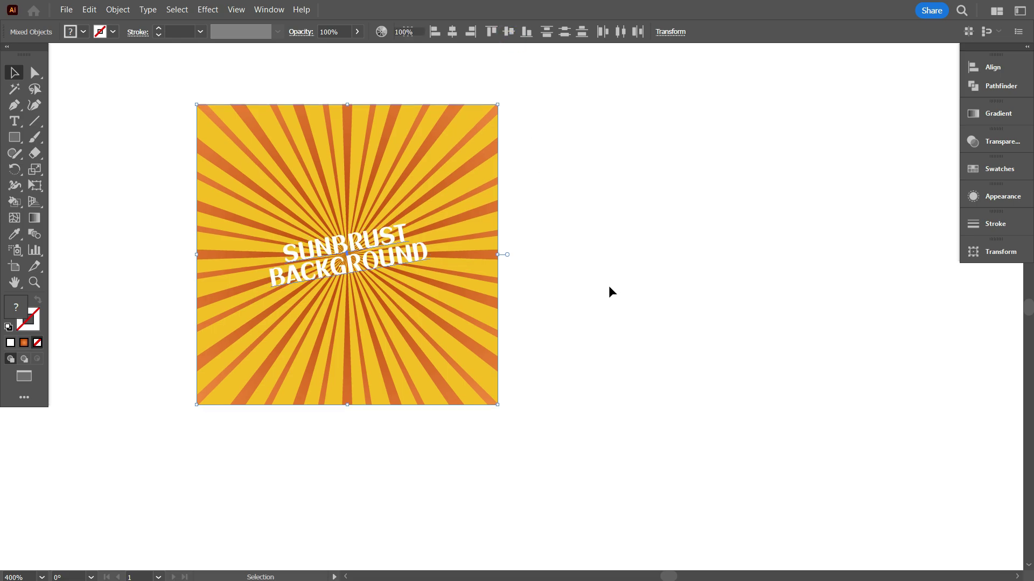
{"action": "left_click", "coordinate": [608, 286]}
Step: Add a Drop Shadow to the text with 63% opacity, X and Y offsets of 1 px and a 2 px blur
{"action": "left_click", "coordinate": [347, 240]}
{"action": "left_click", "coordinate": [207, 10]}
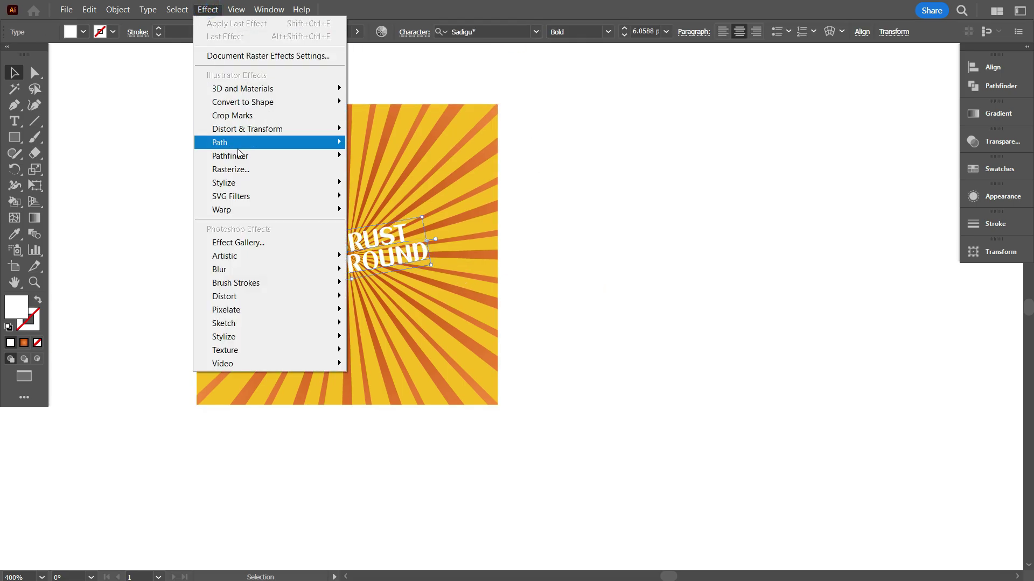
{"action": "mouse_move", "coordinate": [292, 181]}
{"action": "left_click", "coordinate": [380, 181]}
{"action": "double_click", "coordinate": [805, 361]}
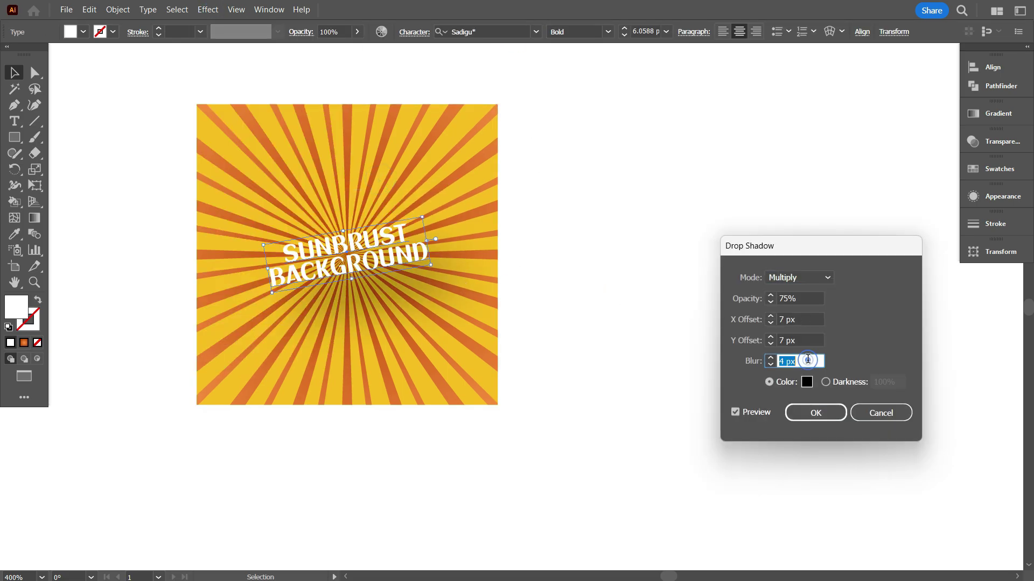
{"action": "type", "text": "2"}
{"action": "double_click", "coordinate": [805, 340]}
{"action": "type", "text": "1"}
{"action": "double_click", "coordinate": [808, 319]}
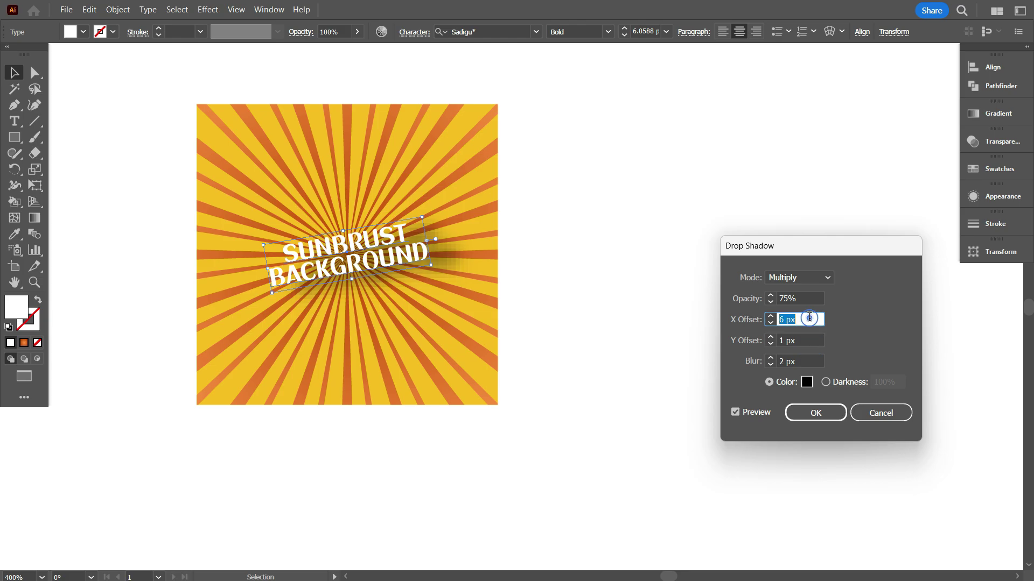
{"action": "type", "text": "1"}
{"action": "double_click", "coordinate": [809, 299]}
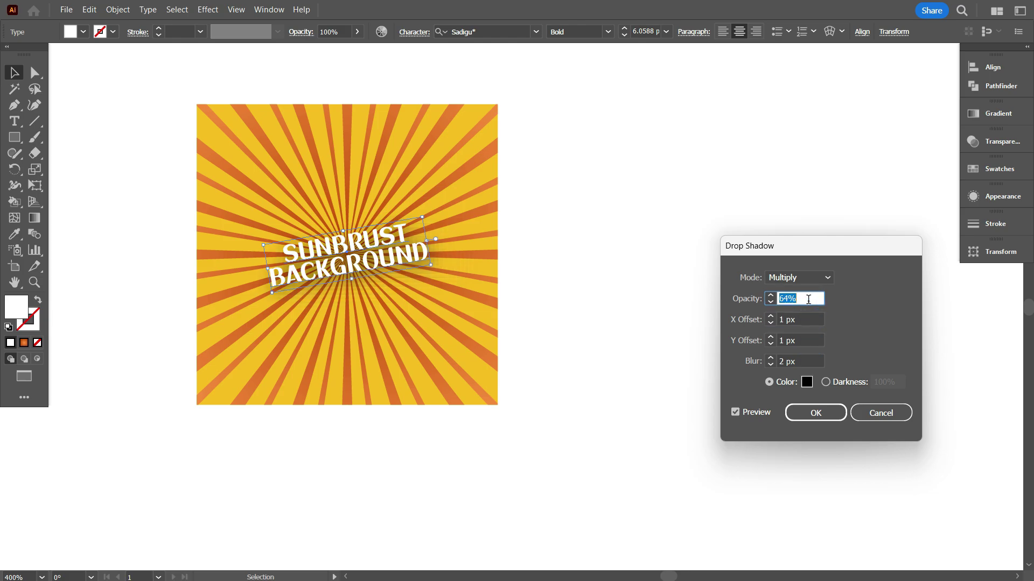
{"action": "type", "text": "63"}
Step: Keep the shadow's blur at 2 px and set its X and Y offsets to 0 px
{"action": "left_click", "coordinate": [800, 362]}
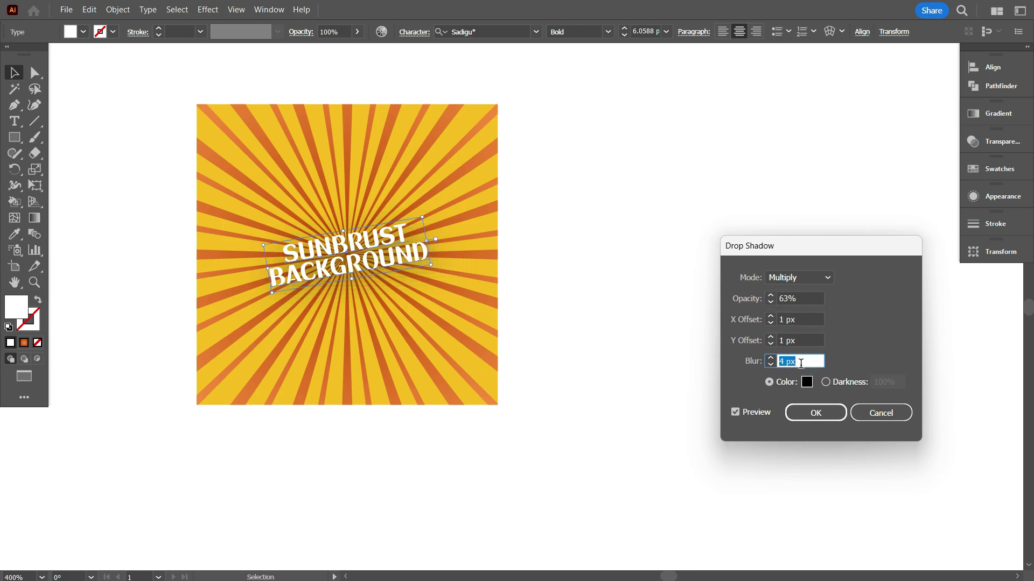
{"action": "key", "text": "Down"}
{"action": "key", "text": "Down"}
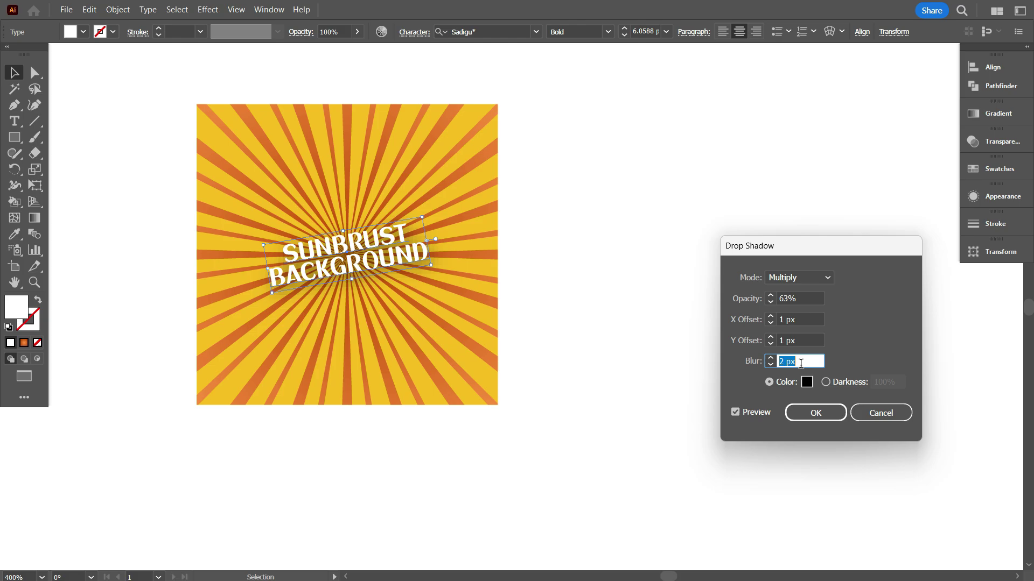
{"action": "double_click", "coordinate": [807, 319]}
{"action": "double_click", "coordinate": [797, 341]}
{"action": "key", "text": "Down"}
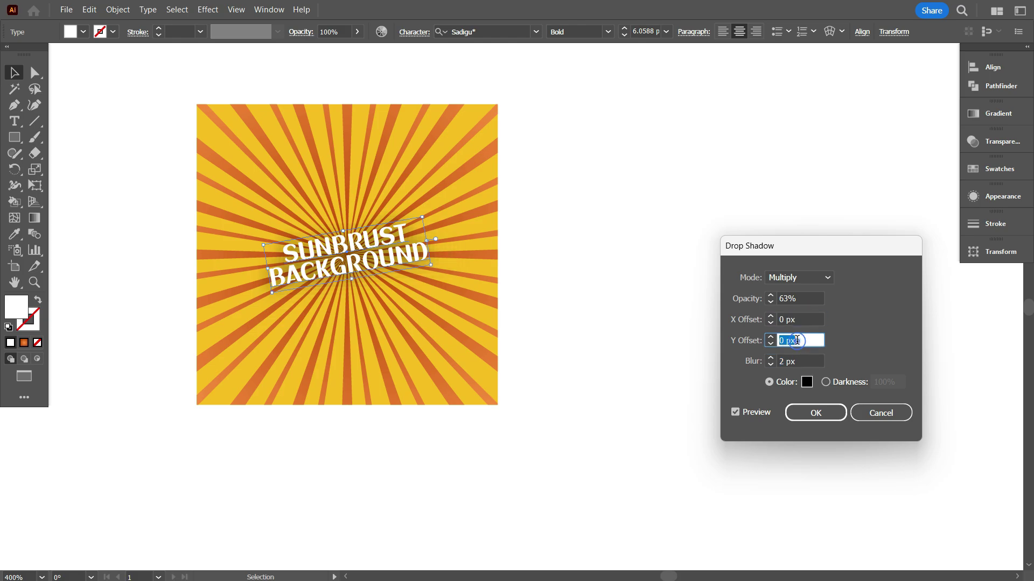
Step: Lower the drop shadow's opacity to 30% and apply the effect to the text
{"action": "left_click", "coordinate": [804, 302]}
{"action": "key", "text": "shift+Down"}
{"action": "key", "text": "shift+Down"}
{"action": "key", "text": "shift+Down"}
{"action": "key", "text": "shift+Down"}
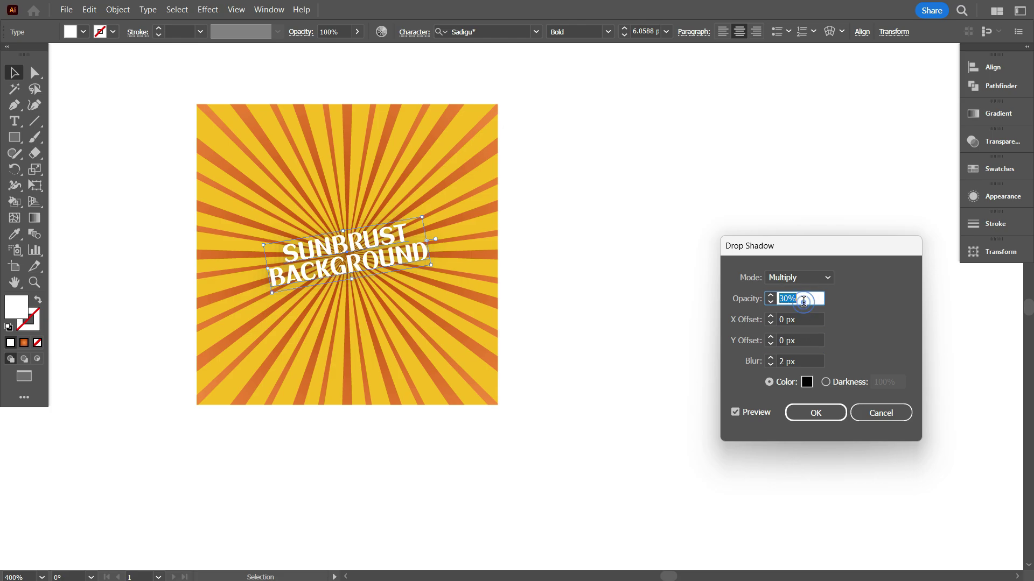
{"action": "left_click", "coordinate": [808, 416]}
Step: Delete the large spare green, black, blue and purple squares, keeping the small colour samples
{"action": "left_click", "coordinate": [712, 357]}
{"action": "scroll", "coordinate": [531, 313], "scroll_direction": "down", "scroll_amount": 3}
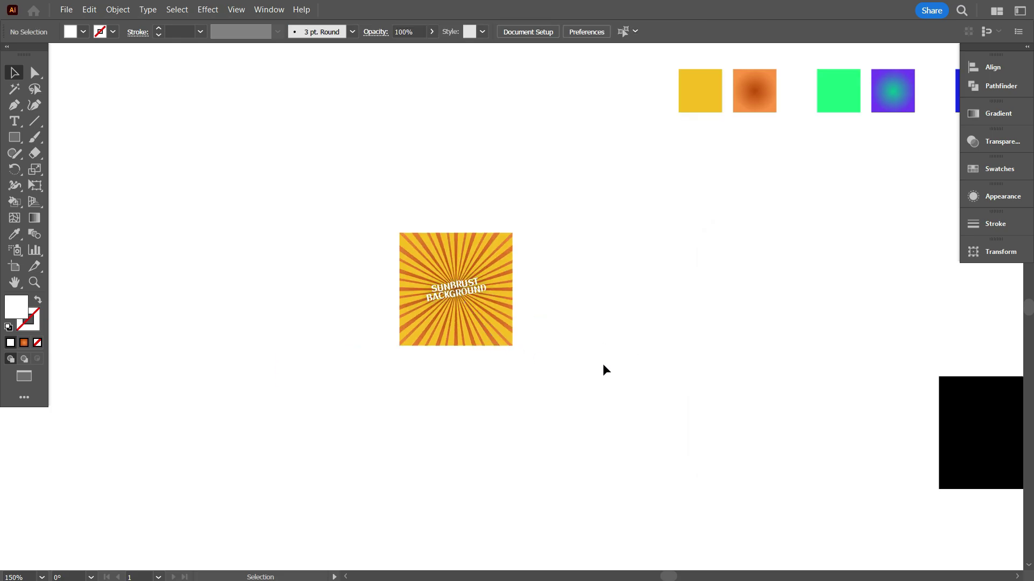
{"action": "scroll", "coordinate": [571, 360], "scroll_direction": "up", "scroll_amount": 2}
{"action": "scroll", "coordinate": [284, 285], "scroll_direction": "up", "scroll_amount": 3}
{"action": "scroll", "coordinate": [233, 259], "scroll_direction": "down", "scroll_amount": 2}
{"action": "scroll", "coordinate": [441, 320], "scroll_direction": "down", "scroll_amount": 3}
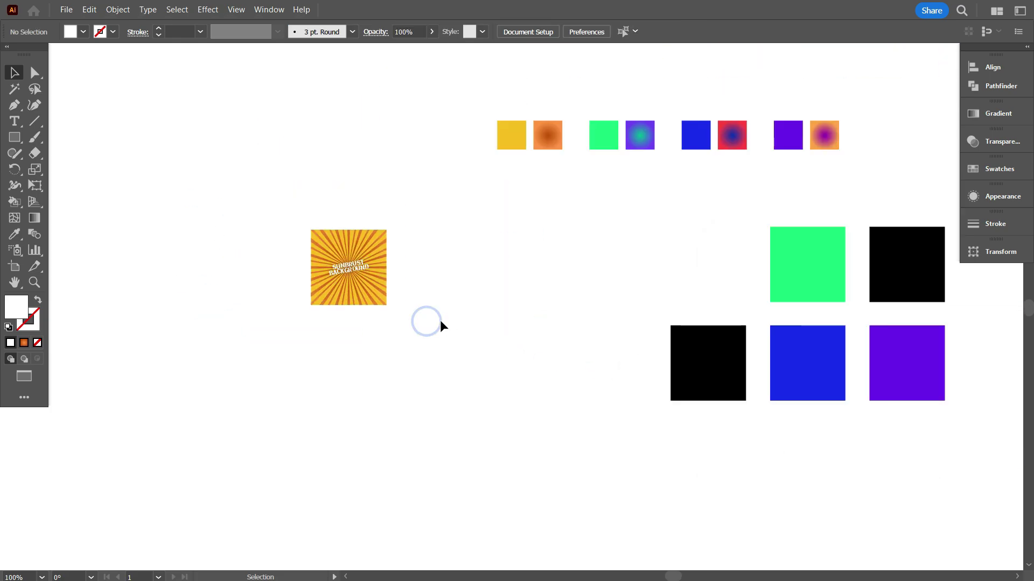
{"action": "left_click_drag", "start_coordinate": [576, 180], "coordinate": [952, 392]}
{"action": "key", "text": "Delete"}
Step: Duplicate the finished sunburst design into a grid of two rows with three copies each
{"action": "left_click_drag", "start_coordinate": [540, 353], "coordinate": [280, 160]}
{"action": "scroll", "coordinate": [377, 253], "scroll_direction": "up", "scroll_amount": 3}
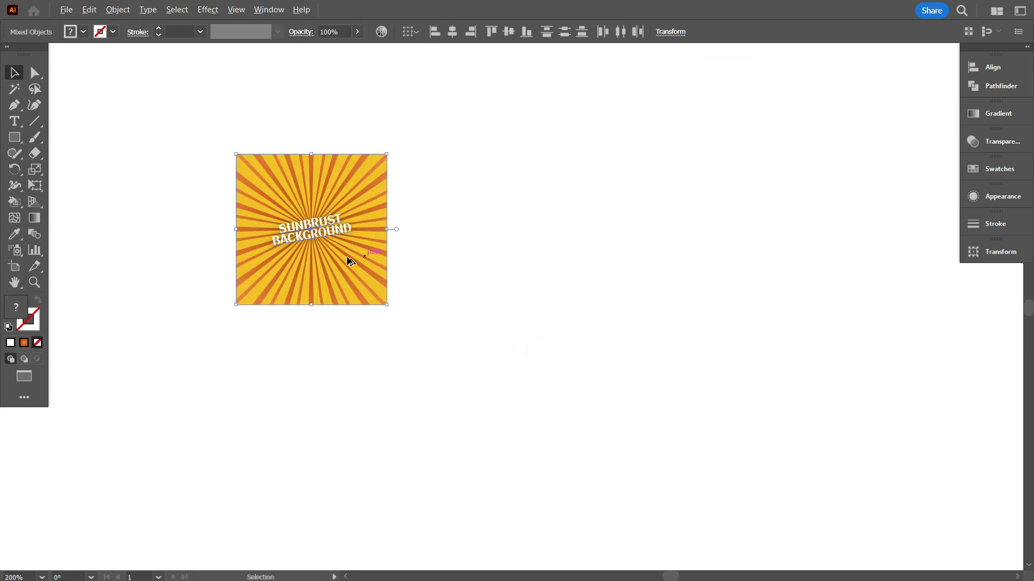
{"action": "left_click_drag", "start_coordinate": [348, 258], "coordinate": [547, 263]}
{"action": "key", "text": "ctrl+d"}
{"action": "left_click_drag", "start_coordinate": [745, 361], "coordinate": [510, 459]}
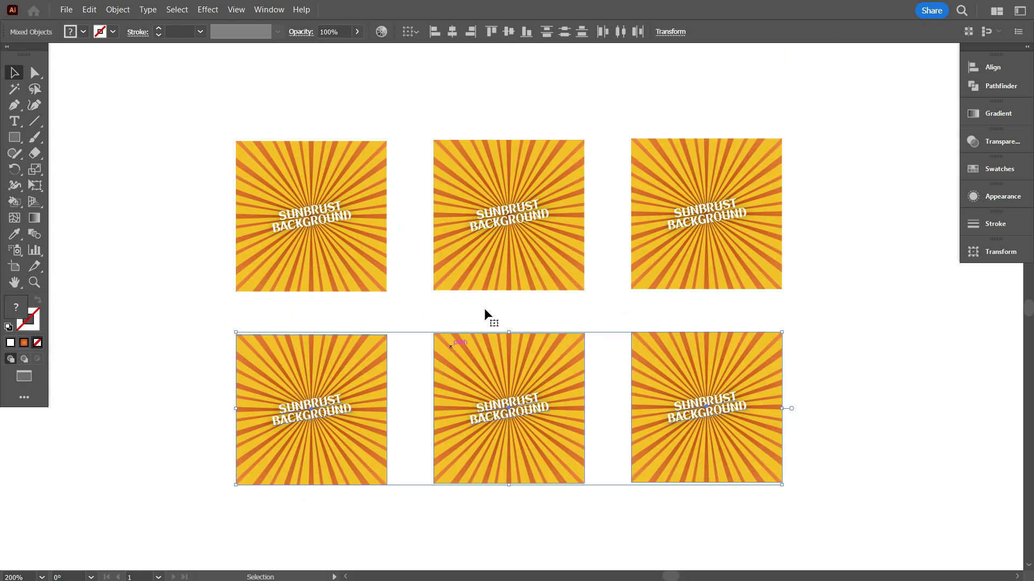
Step: Align the lower row along its top edge and delete the text from its three designs
{"action": "left_click", "coordinate": [491, 35]}
{"action": "left_click", "coordinate": [209, 158]}
{"action": "left_click", "coordinate": [514, 356]}
{"action": "key", "text": "Delete"}
{"action": "left_click", "coordinate": [702, 354]}
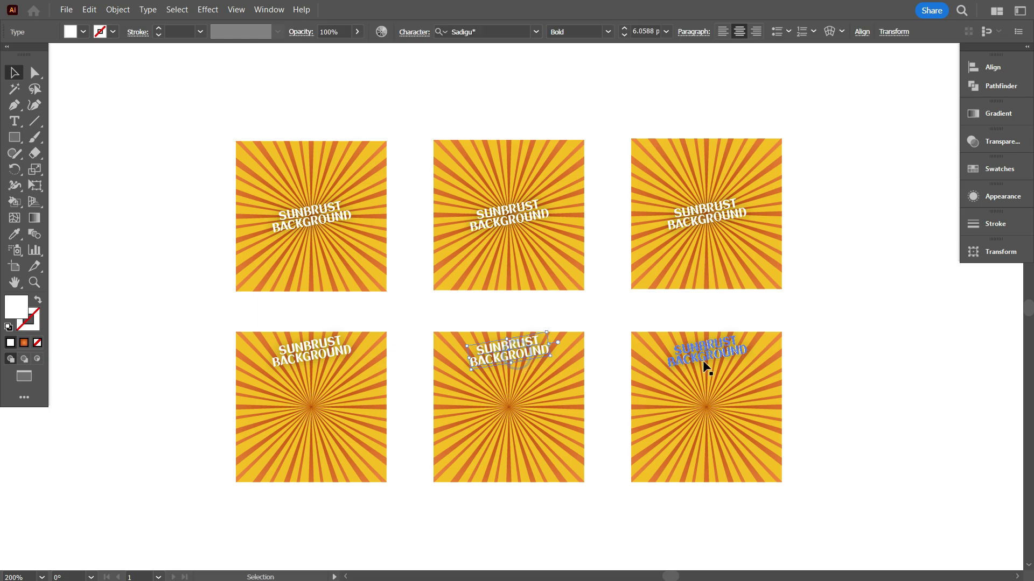
Step: Align the upper row's squares along their top edges and delete the text from the second and third designs
{"action": "left_click_drag", "start_coordinate": [231, 115], "coordinate": [646, 151]}
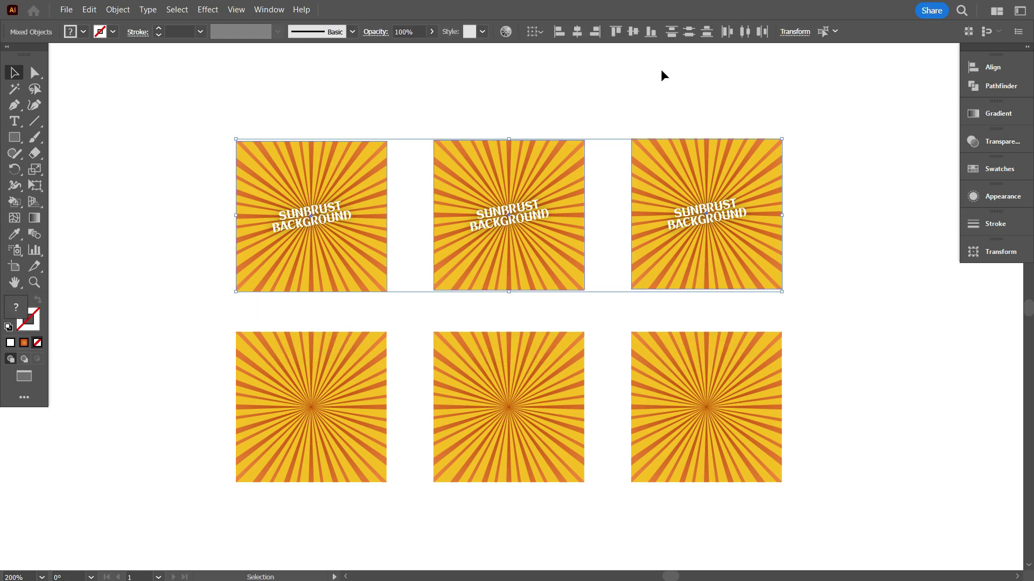
{"action": "left_click", "coordinate": [584, 95]}
{"action": "left_click", "coordinate": [524, 215]}
{"action": "key", "text": "Delete"}
{"action": "left_click", "coordinate": [687, 218]}
{"action": "key", "text": "Delete"}
{"action": "scroll", "coordinate": [376, 178], "scroll_direction": "down", "scroll_amount": 1}
{"action": "scroll", "coordinate": [377, 178], "scroll_direction": "up", "scroll_amount": 3}
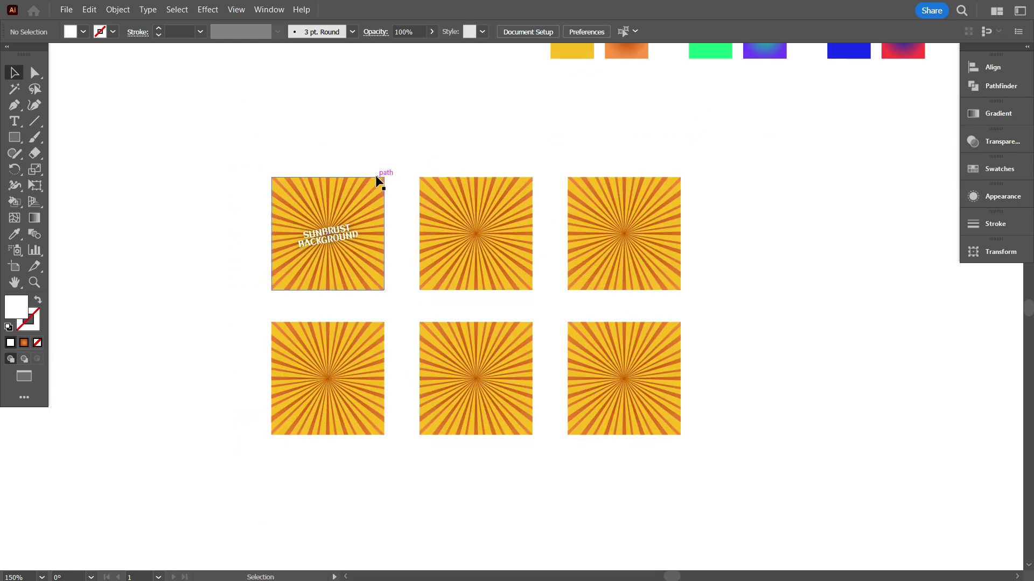
Step: Release the clipping mask on the upper row's middle sunburst design
{"action": "left_click_drag", "start_coordinate": [746, 119], "coordinate": [434, 180]}
{"action": "left_click", "coordinate": [469, 207]}
{"action": "scroll", "coordinate": [469, 258], "scroll_direction": "up", "scroll_amount": 1}
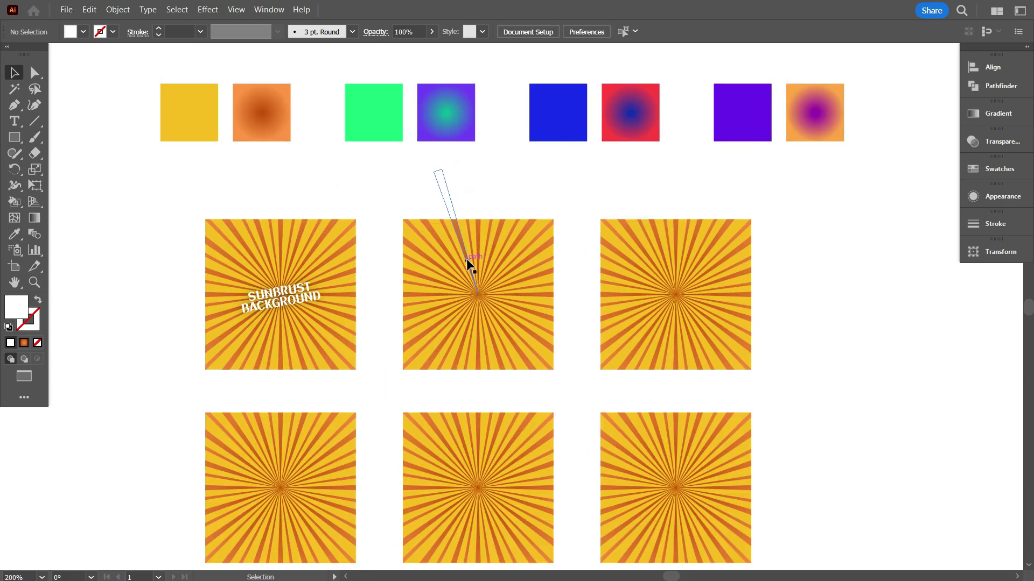
{"action": "scroll", "coordinate": [474, 253], "scroll_direction": "down", "scroll_amount": 2}
{"action": "scroll", "coordinate": [451, 210], "scroll_direction": "up", "scroll_amount": 2}
{"action": "left_click", "coordinate": [466, 226]}
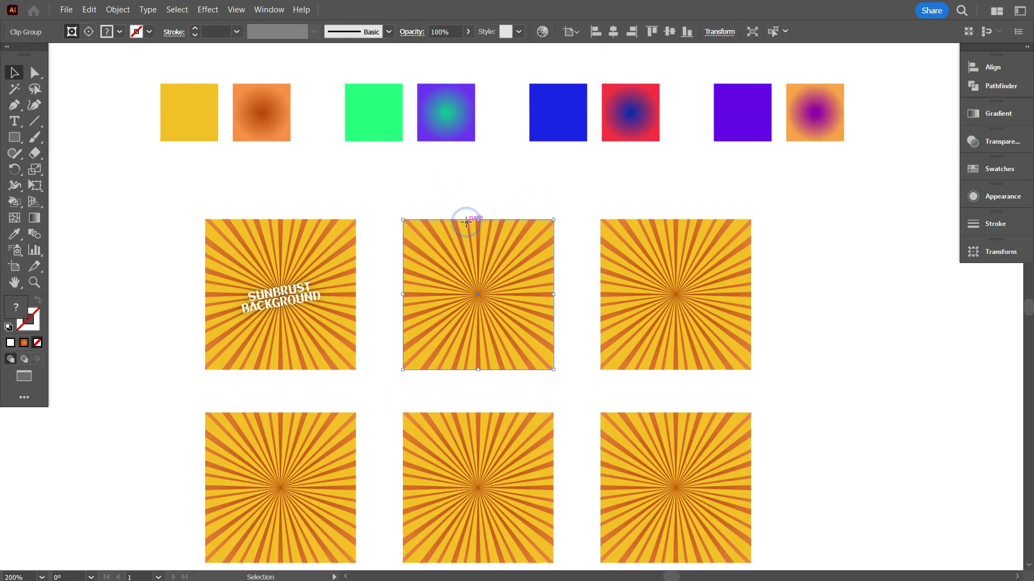
{"action": "right_click", "coordinate": [462, 283]}
{"action": "left_click", "coordinate": [528, 395]}
{"action": "left_click", "coordinate": [612, 210]}
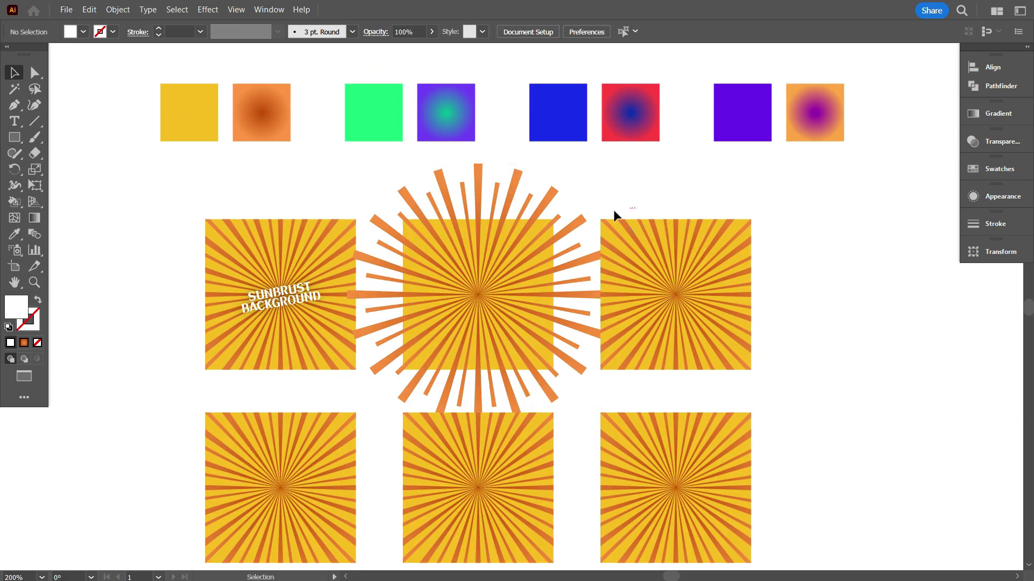
Step: Recolour the middle design's rays with the purple-and-green radial gradient sample and its background square with the green sample
{"action": "left_click", "coordinate": [578, 219]}
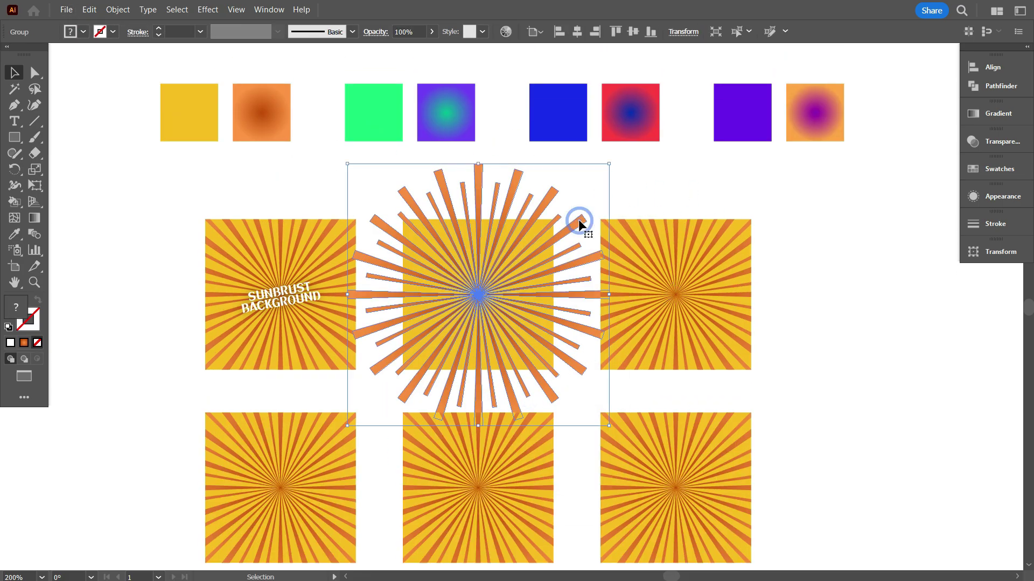
{"action": "left_click", "coordinate": [14, 234]}
{"action": "left_click", "coordinate": [423, 130]}
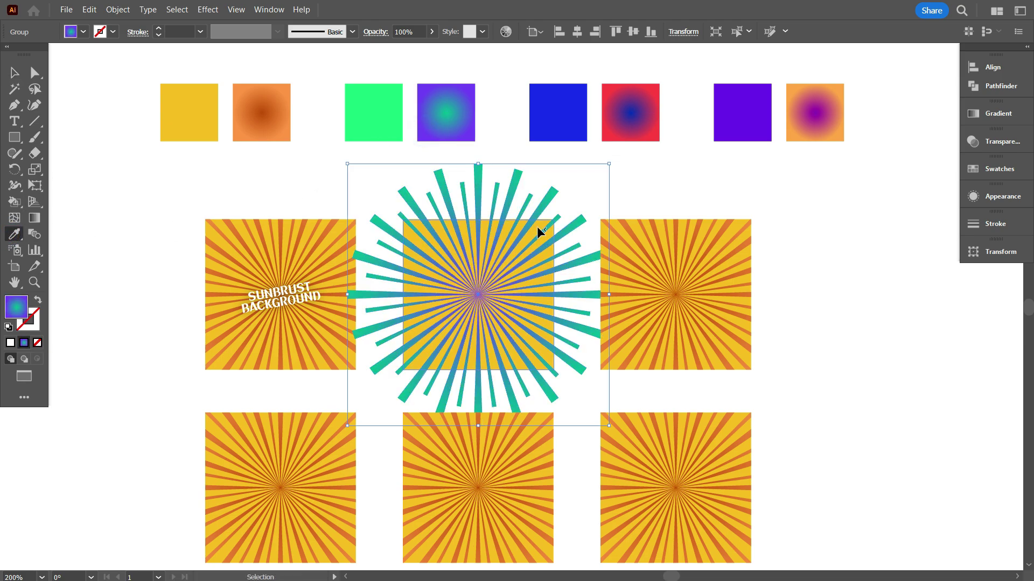
{"action": "left_click", "coordinate": [538, 226], "text": "ctrl"}
{"action": "left_click", "coordinate": [387, 138]}
{"action": "left_click", "coordinate": [14, 72]}
{"action": "left_click", "coordinate": [95, 145]}
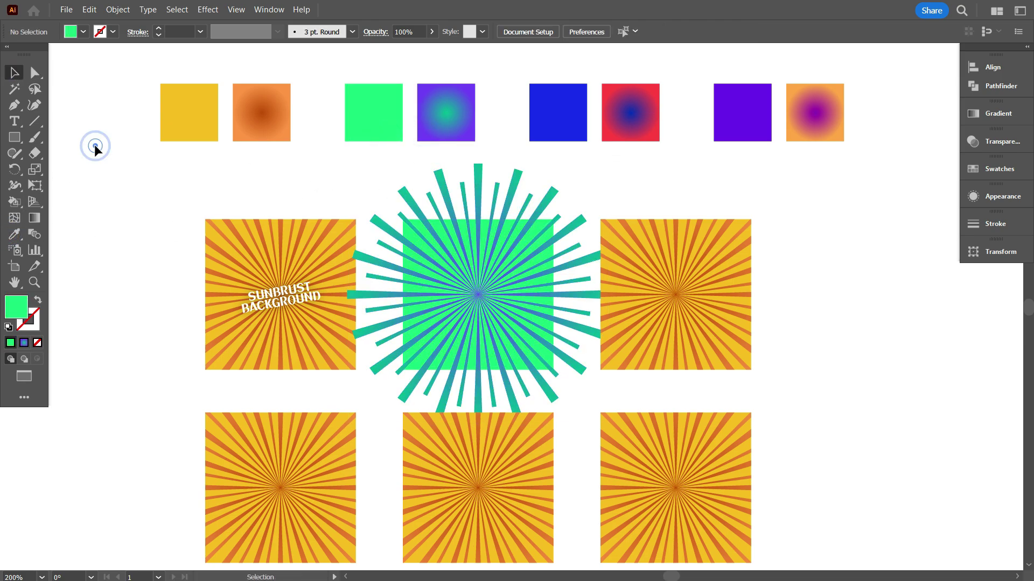
Step: Paste a copy of the green square in front and bring it to the front, above the rays
{"action": "scroll", "coordinate": [478, 244], "scroll_direction": "down", "scroll_amount": 1}
{"action": "scroll", "coordinate": [474, 258], "scroll_direction": "up", "scroll_amount": 1}
{"action": "left_click", "coordinate": [458, 186]}
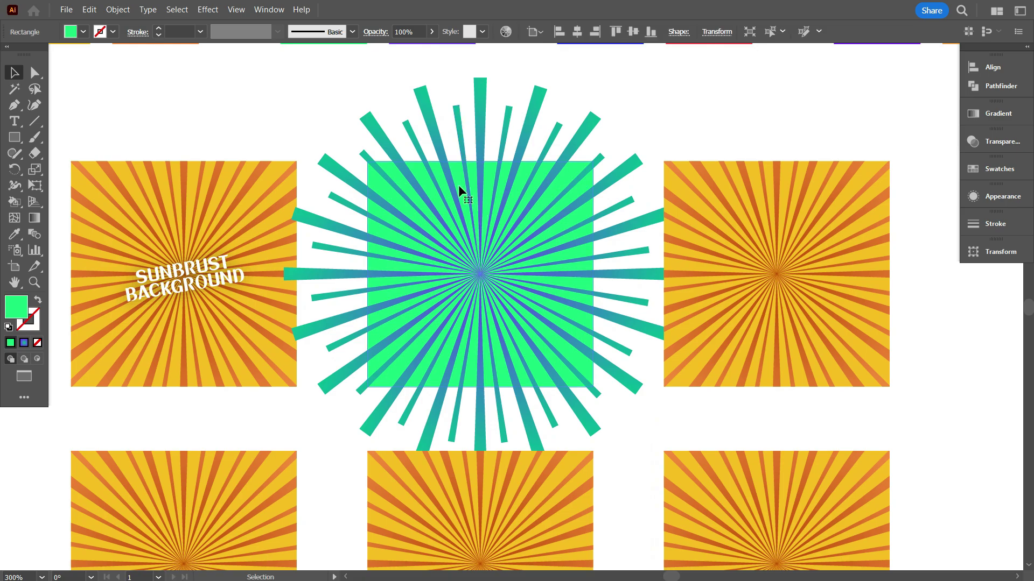
{"action": "key", "text": "ctrl+minus"}
{"action": "key", "text": "ctrl+minus"}
{"action": "scroll", "coordinate": [510, 263], "scroll_direction": "up", "scroll_amount": 1}
{"action": "right_click", "coordinate": [509, 263]}
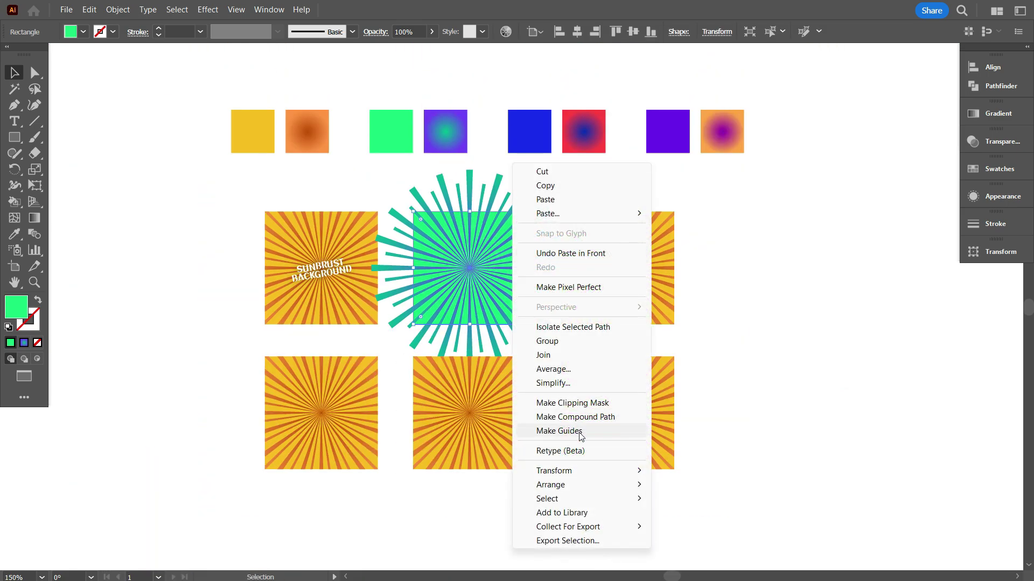
{"action": "mouse_move", "coordinate": [568, 484]}
{"action": "left_click", "coordinate": [678, 484]}
Step: Make a clipping mask from the front green square and the gradient rays
{"action": "left_click", "coordinate": [450, 184], "text": "shift"}
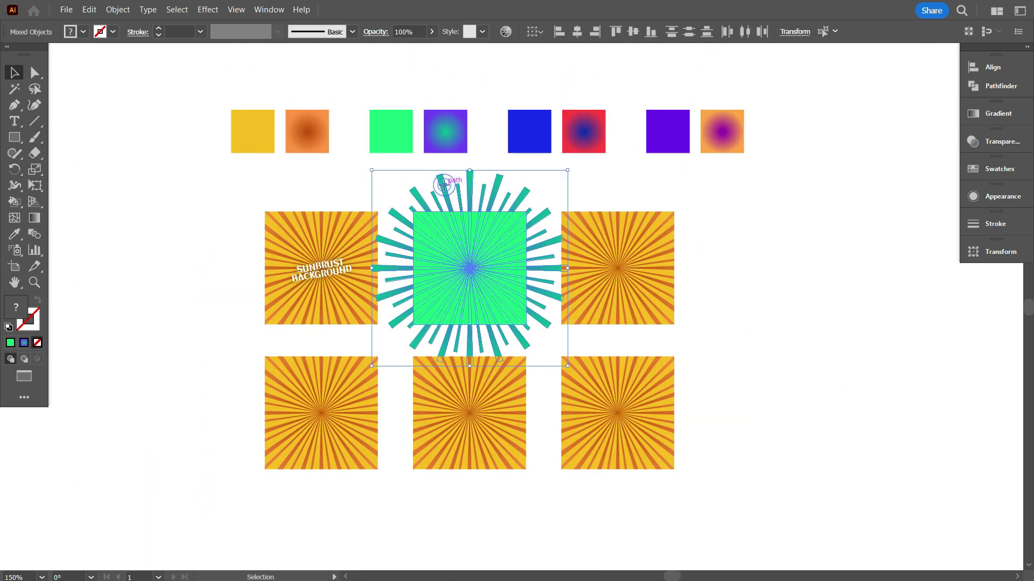
{"action": "right_click", "coordinate": [458, 184]}
{"action": "left_click", "coordinate": [539, 363]}
{"action": "left_click", "coordinate": [734, 282]}
{"action": "scroll", "coordinate": [272, 351], "scroll_direction": "down", "scroll_amount": 1}
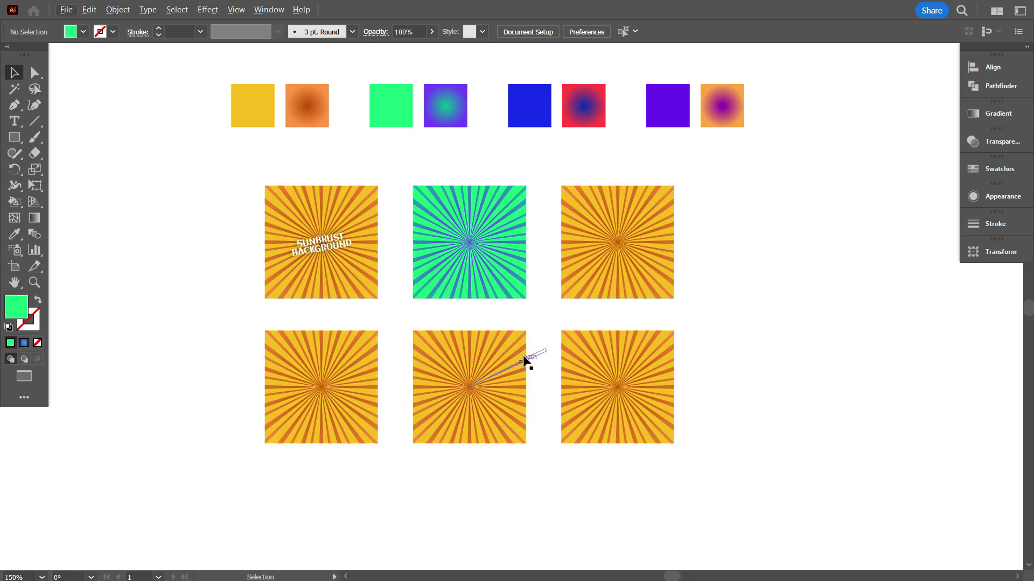
{"action": "scroll", "coordinate": [630, 230], "scroll_direction": "up", "scroll_amount": 1, "text": "alt"}
{"action": "scroll", "coordinate": [580, 218], "scroll_direction": "up", "scroll_amount": 1}
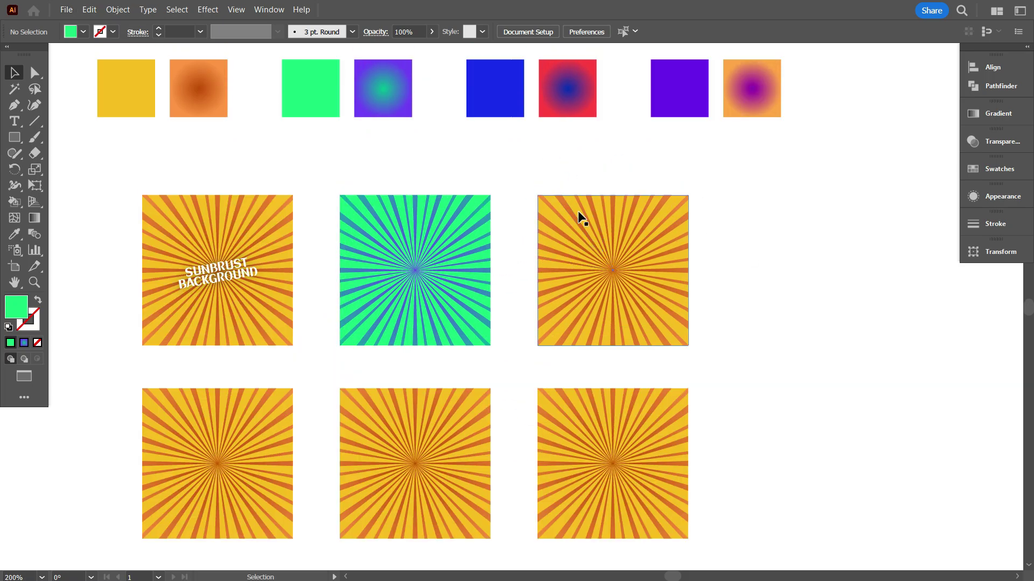
{"action": "left_click", "coordinate": [581, 219]}
{"action": "right_click", "coordinate": [580, 218]}
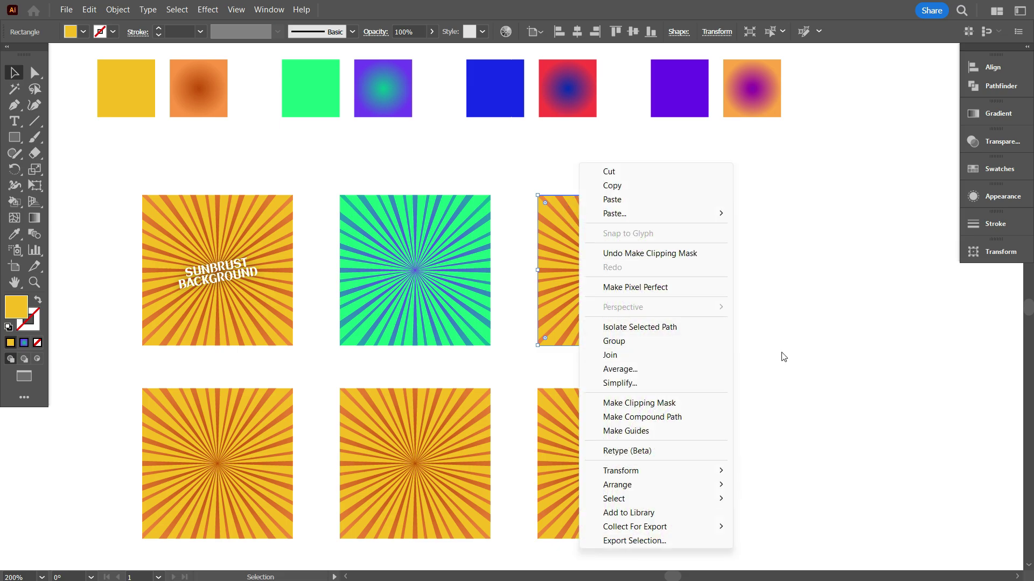
{"action": "left_click", "coordinate": [824, 339]}
{"action": "left_click", "coordinate": [649, 286]}
{"action": "right_click", "coordinate": [650, 297]}
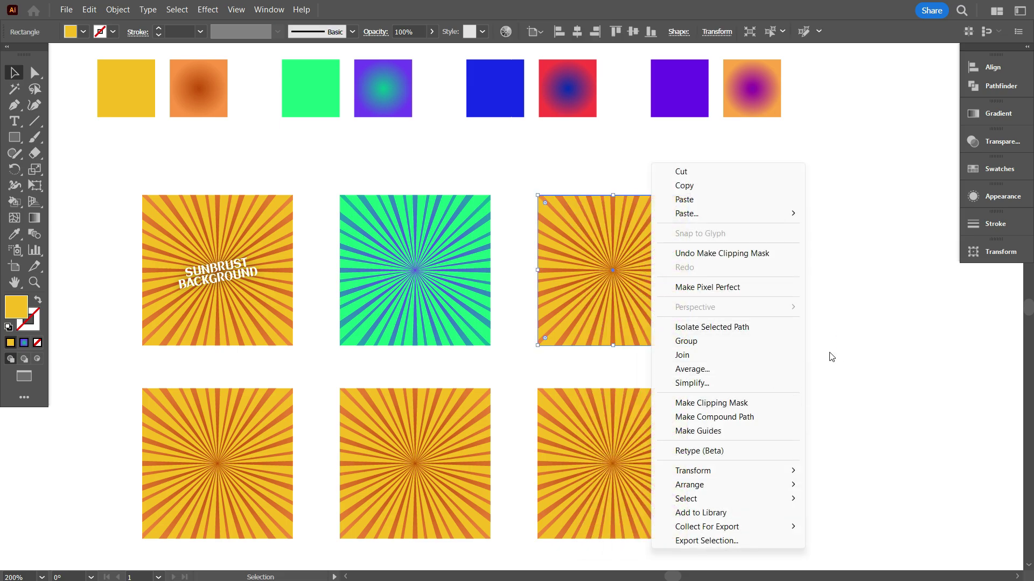
{"action": "left_click_drag", "start_coordinate": [830, 353], "coordinate": [616, 211]}
{"action": "right_click", "coordinate": [616, 211]}
{"action": "left_click", "coordinate": [791, 318]}
{"action": "left_click_drag", "start_coordinate": [659, 259], "coordinate": [746, 262]}
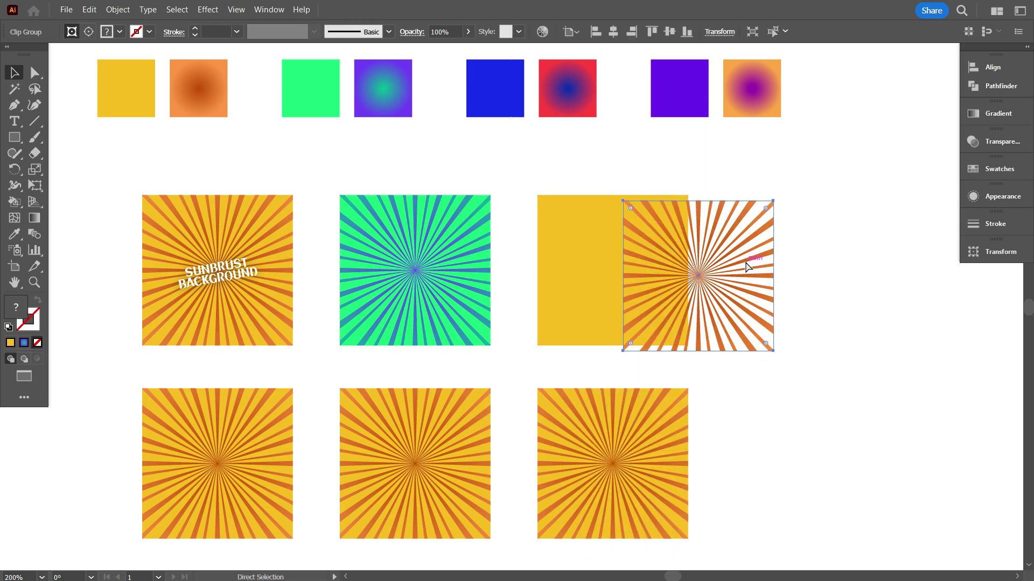
{"action": "key", "text": "ctrl+z"}
{"action": "left_click", "coordinate": [774, 262]}
Step: Fill the background square of the upper row's third design with black
{"action": "left_click", "coordinate": [673, 231]}
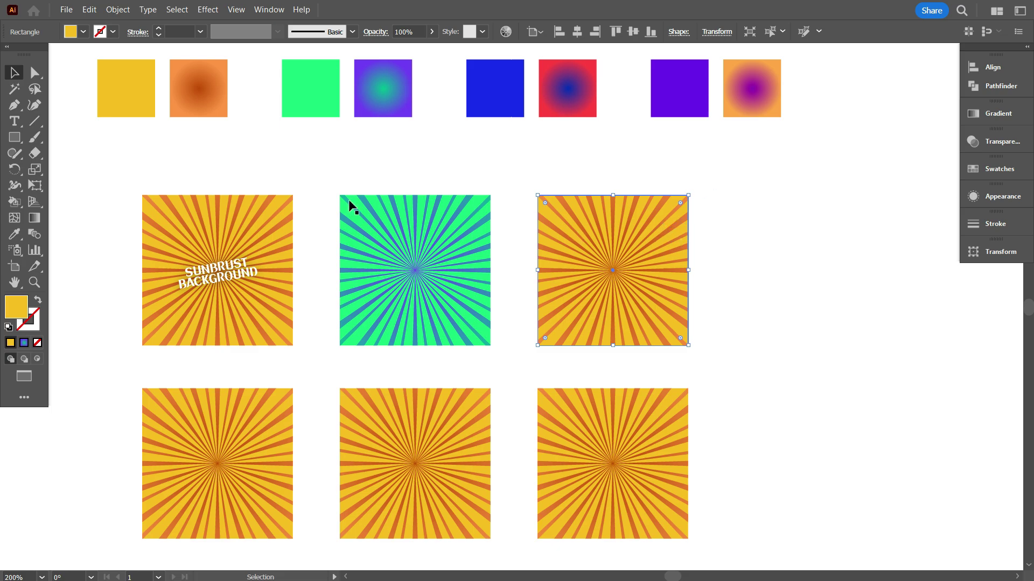
{"action": "left_click", "coordinate": [12, 235]}
{"action": "left_click", "coordinate": [83, 32]}
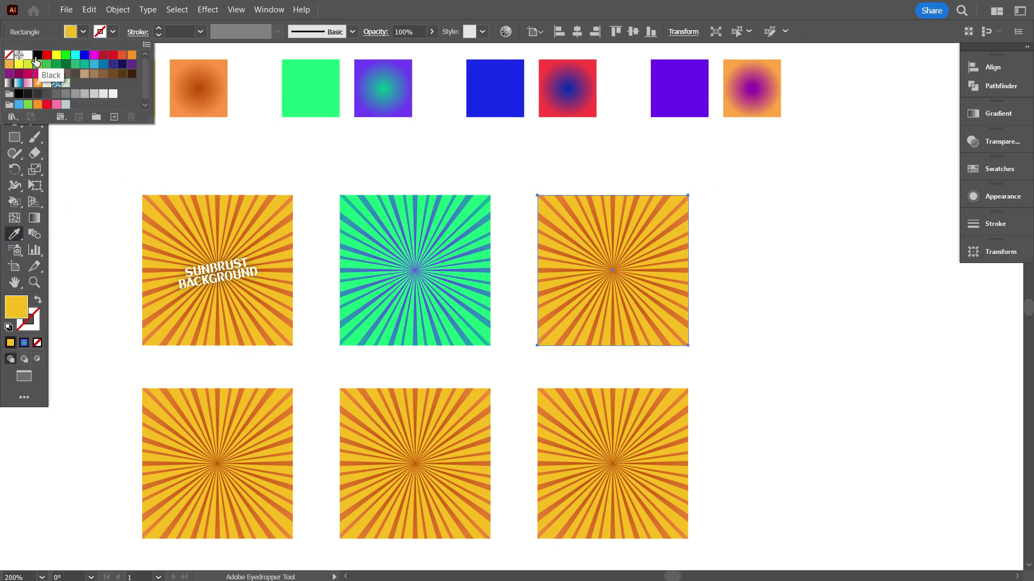
{"action": "left_click", "coordinate": [39, 61]}
{"action": "key", "text": "v"}
{"action": "left_click", "coordinate": [412, 163]}
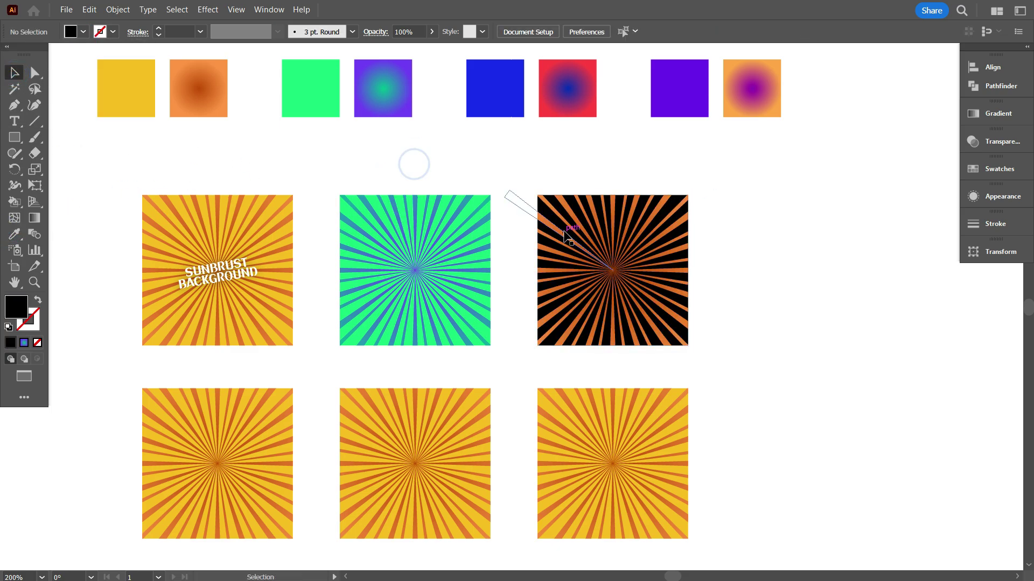
Step: Apply the linear white-to-black gradient to the clipped rays of the black design
{"action": "left_click", "coordinate": [563, 233]}
{"action": "right_click", "coordinate": [564, 237]}
{"action": "left_click", "coordinate": [517, 171]}
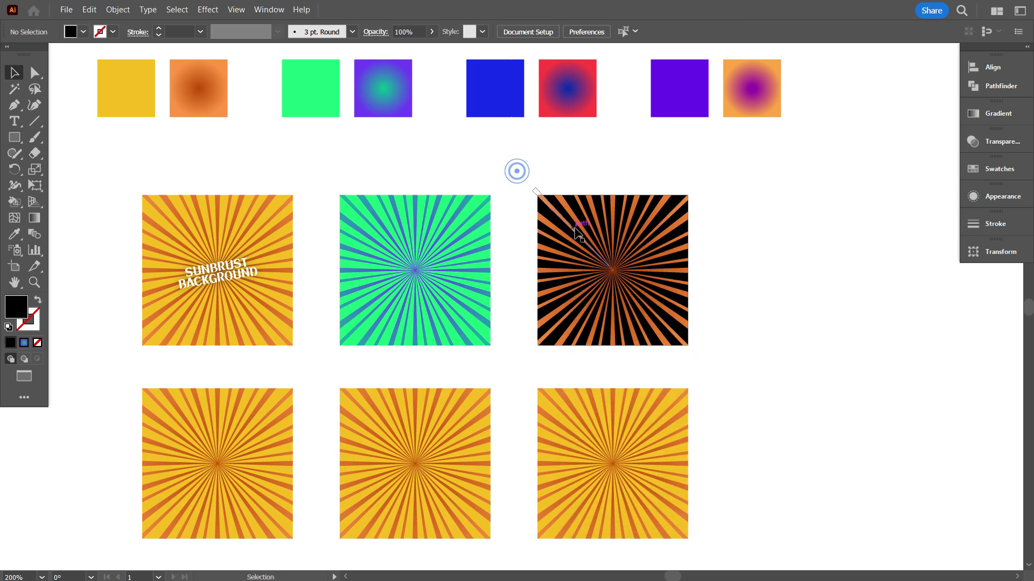
{"action": "left_click", "coordinate": [571, 230]}
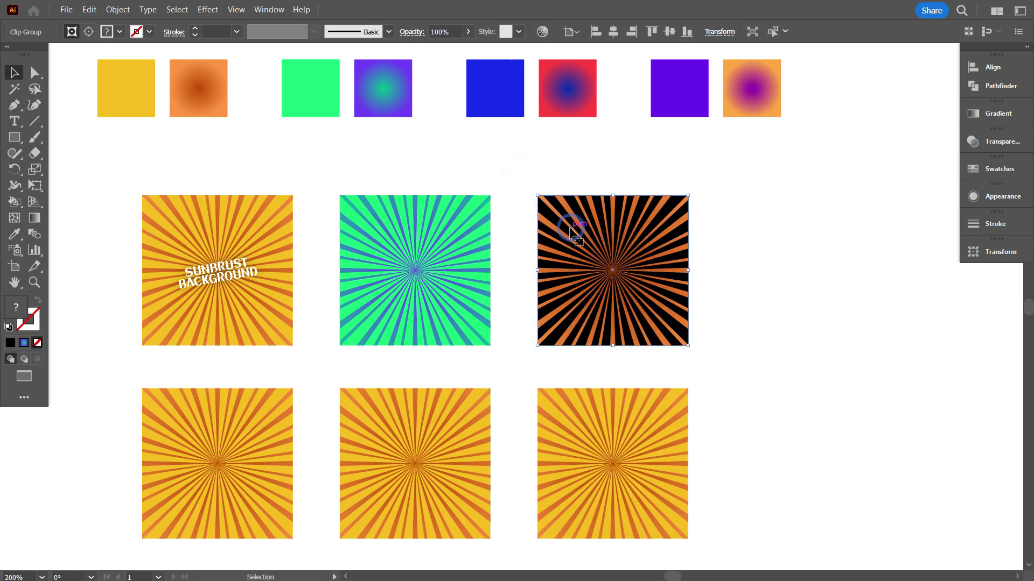
{"action": "left_click", "coordinate": [88, 31]}
{"action": "left_click", "coordinate": [999, 113]}
{"action": "left_click", "coordinate": [870, 128]}
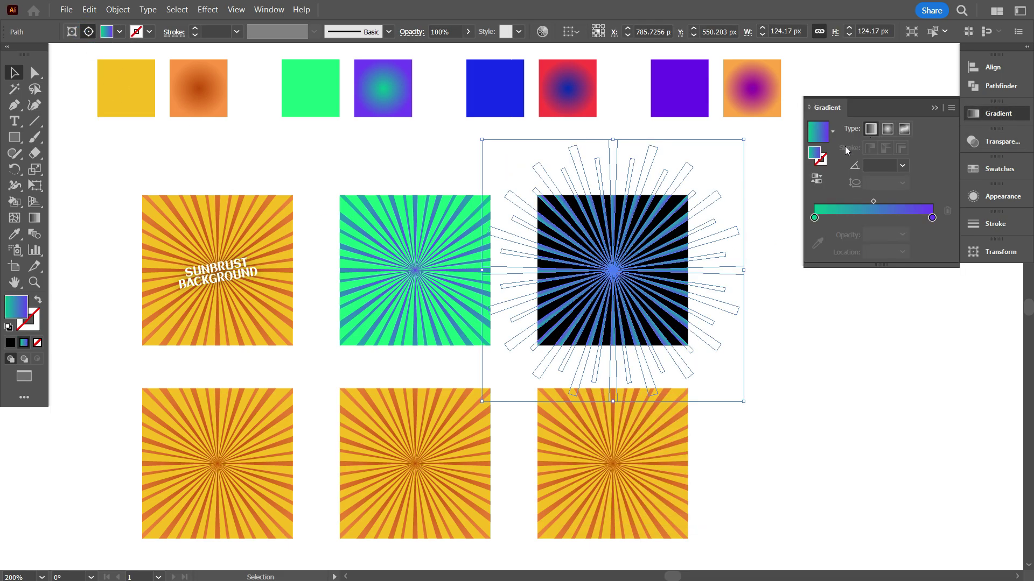
{"action": "left_click", "coordinate": [832, 131]}
{"action": "left_click", "coordinate": [758, 158]}
{"action": "left_click", "coordinate": [759, 286]}
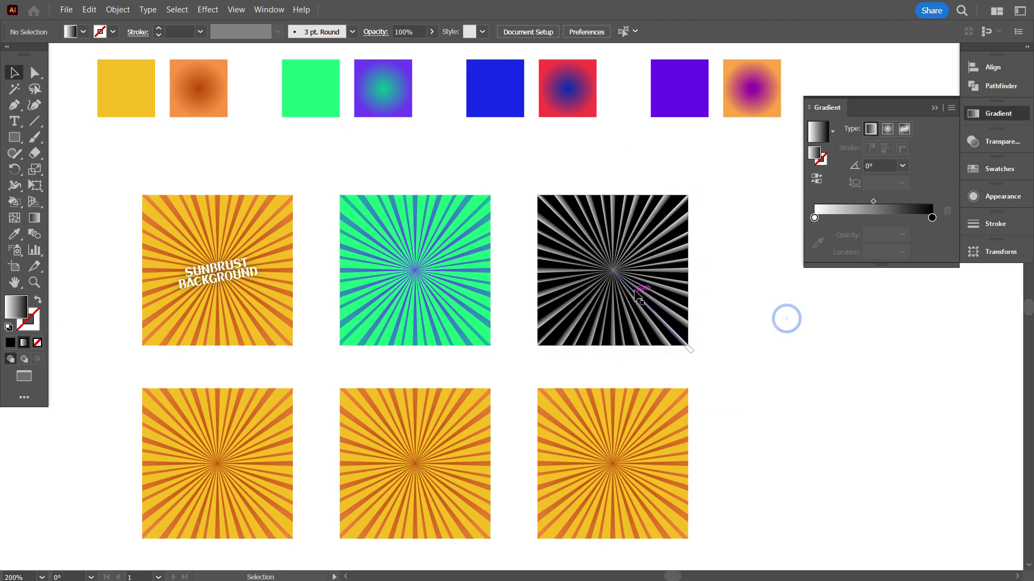
Step: Release the black design's clipping mask and move the midpoint of the rays' gradient to about 75%
{"action": "left_click", "coordinate": [646, 273]}
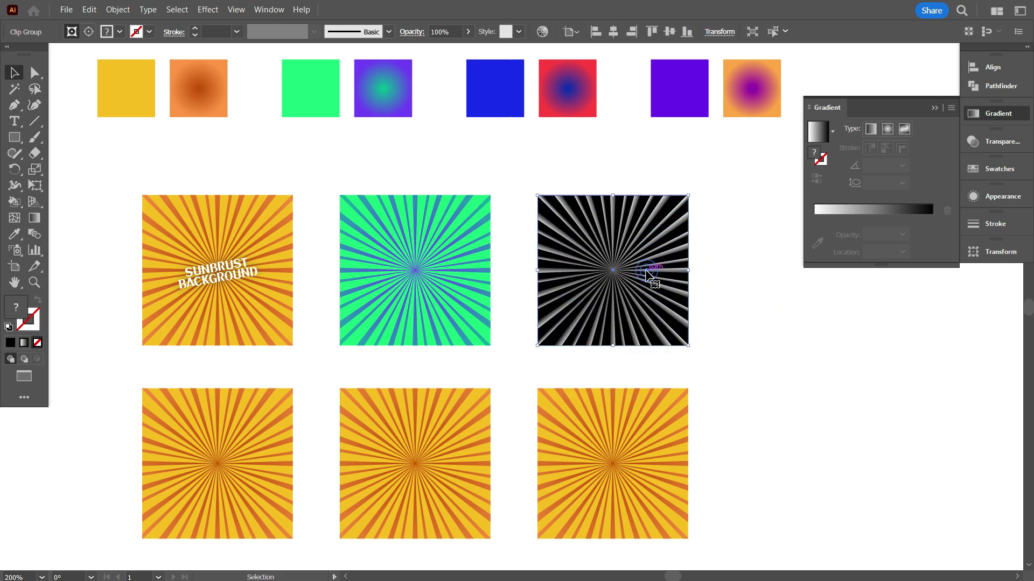
{"action": "right_click", "coordinate": [645, 322]}
{"action": "left_click", "coordinate": [666, 429]}
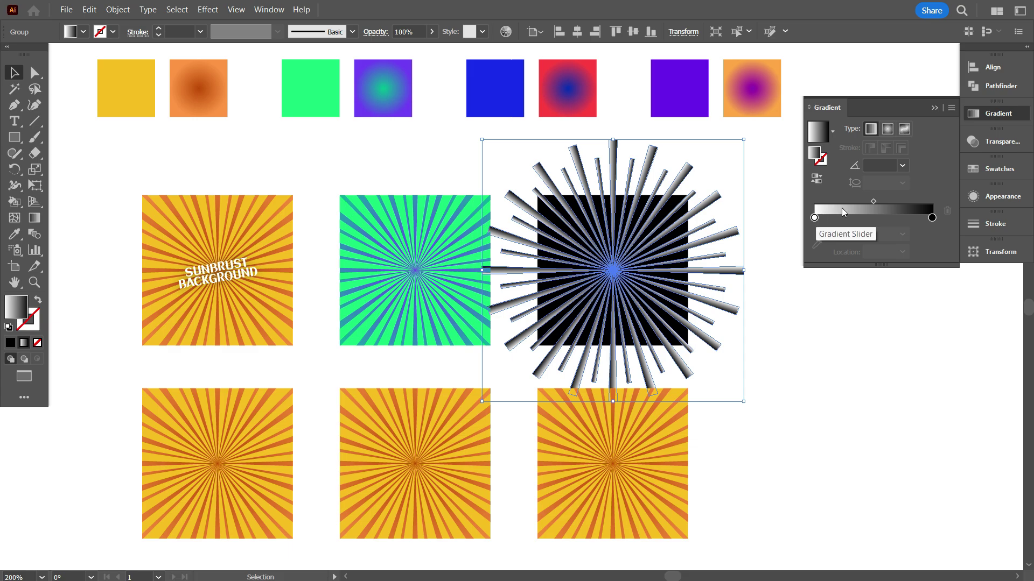
{"action": "left_click_drag", "start_coordinate": [873, 201], "coordinate": [903, 202]}
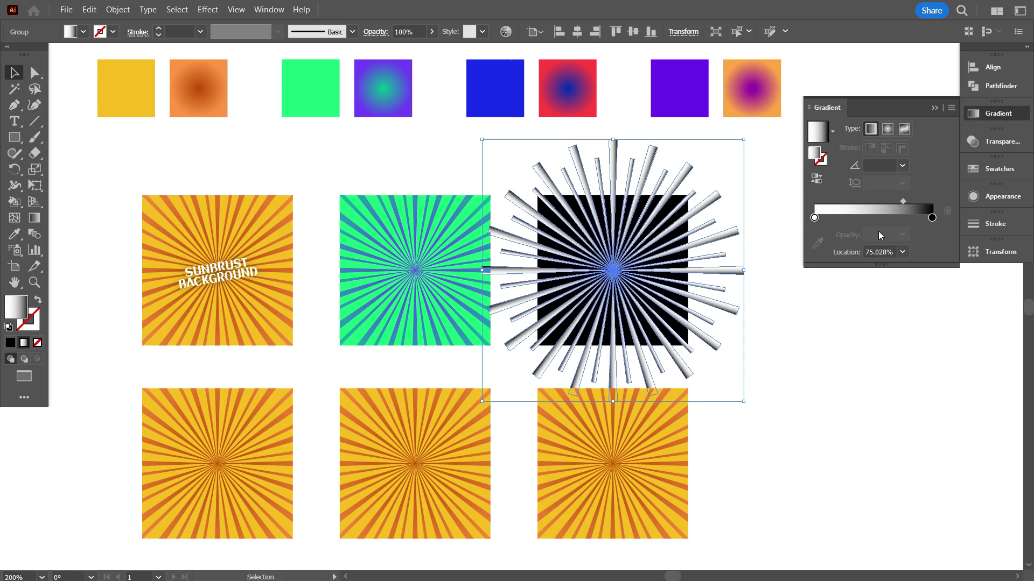
Step: Redraw the rays' linear gradient as one near-vertical sweep from the upper ray tips to the lower ones
{"action": "left_click", "coordinate": [34, 217]}
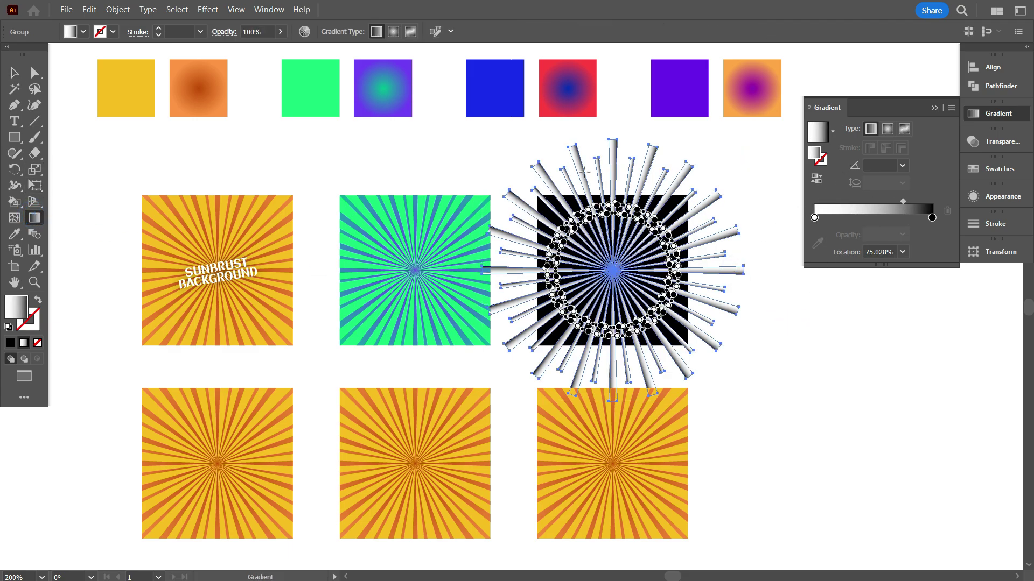
{"action": "left_click_drag", "start_coordinate": [605, 143], "coordinate": [621, 391]}
{"action": "left_click", "coordinate": [10, 69]}
{"action": "left_click", "coordinate": [113, 126]}
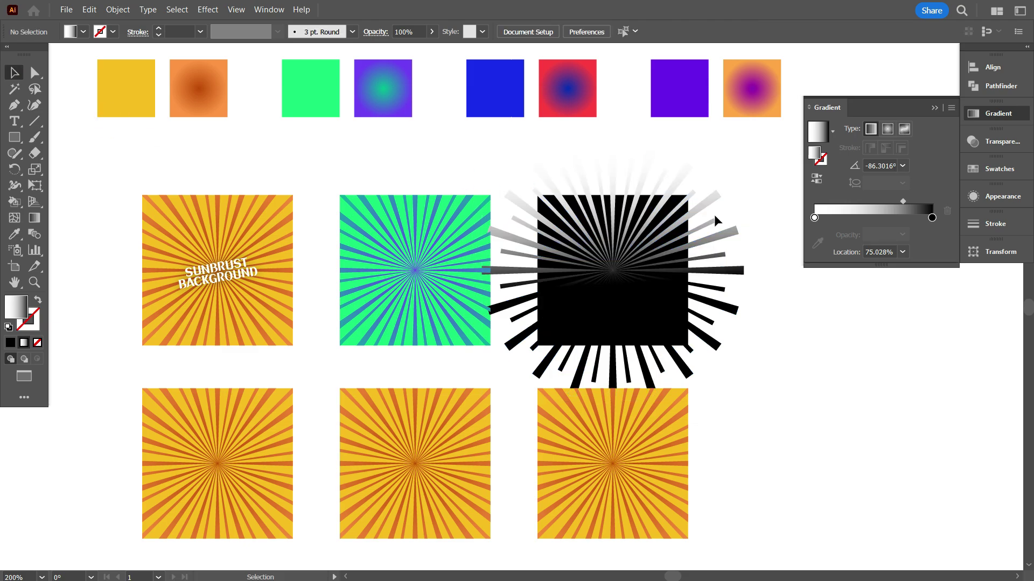
Step: Fill the black design's rays with solid white
{"action": "left_click", "coordinate": [711, 205]}
{"action": "left_click", "coordinate": [83, 31]}
{"action": "left_click", "coordinate": [28, 55]}
{"action": "left_click", "coordinate": [89, 201]}
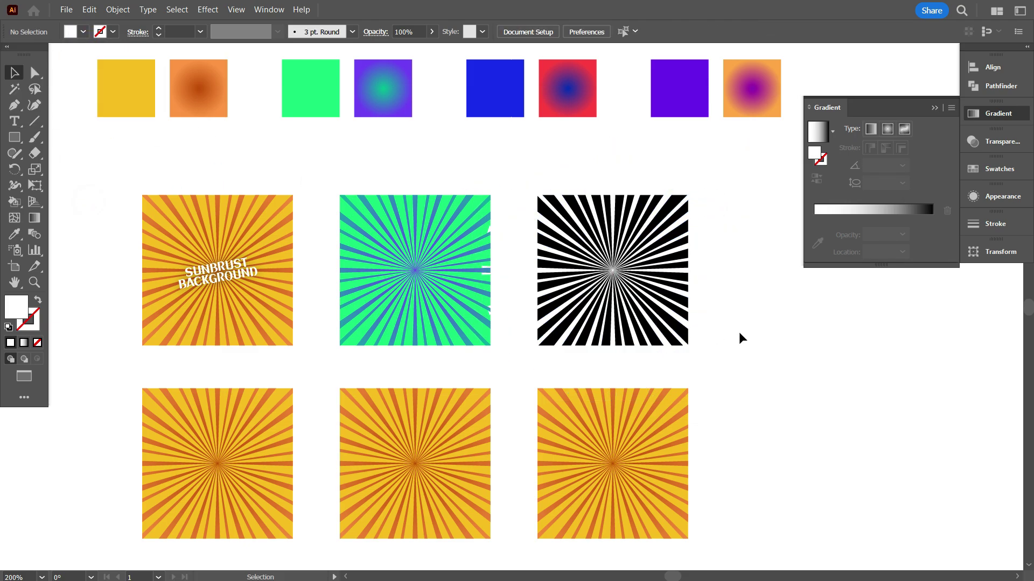
Step: Reapply the white-to-black gradient to the rays and add a middle colour stop at about 51%
{"action": "left_click", "coordinate": [683, 293]}
{"action": "left_click", "coordinate": [915, 209]}
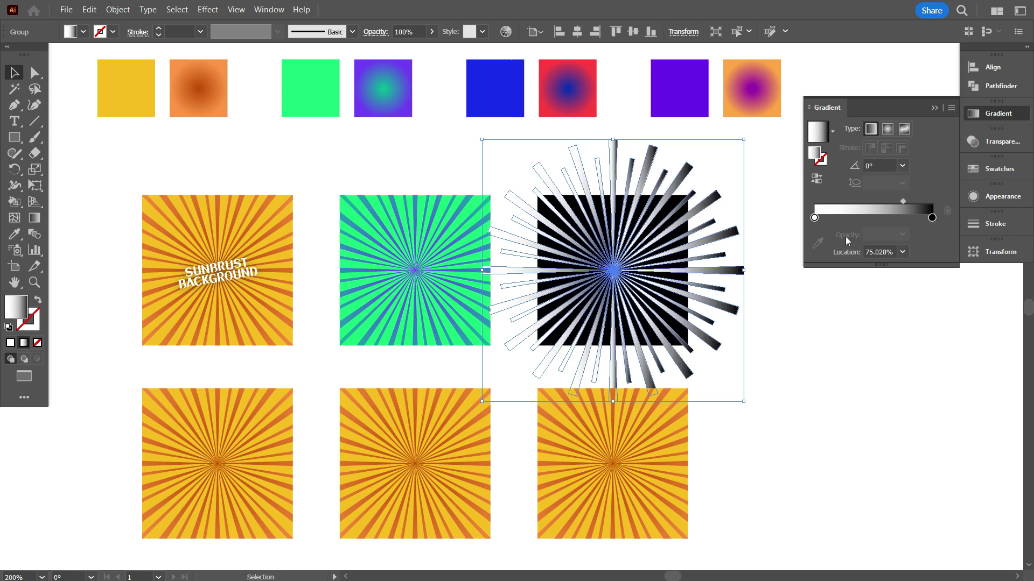
{"action": "left_click", "coordinate": [875, 218]}
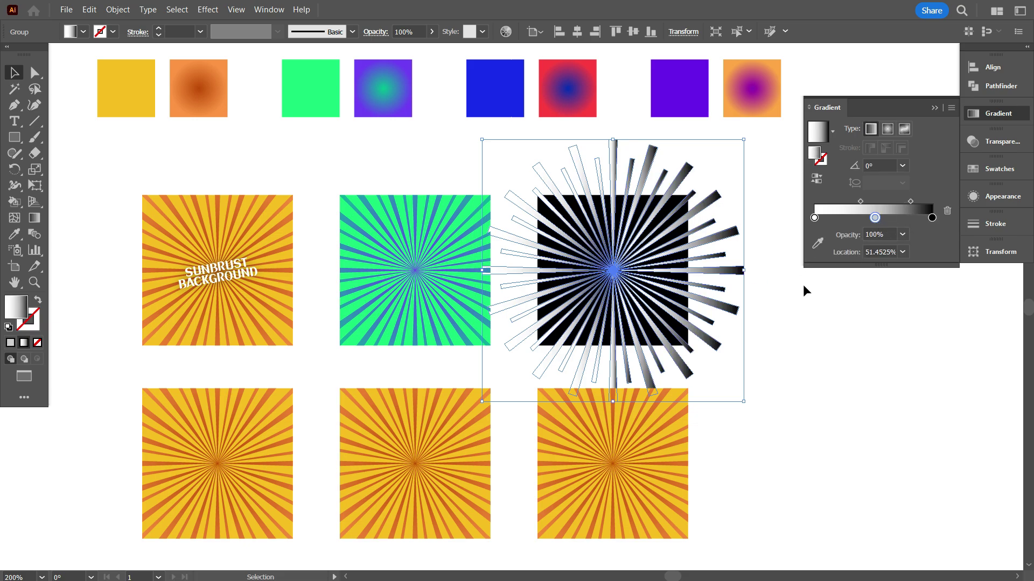
{"action": "left_click", "coordinate": [790, 324]}
Step: Change the rays' gradient to radial and stretch it from the burst's centre to the outer ray tips
{"action": "left_click", "coordinate": [671, 267]}
{"action": "left_click", "coordinate": [34, 217]}
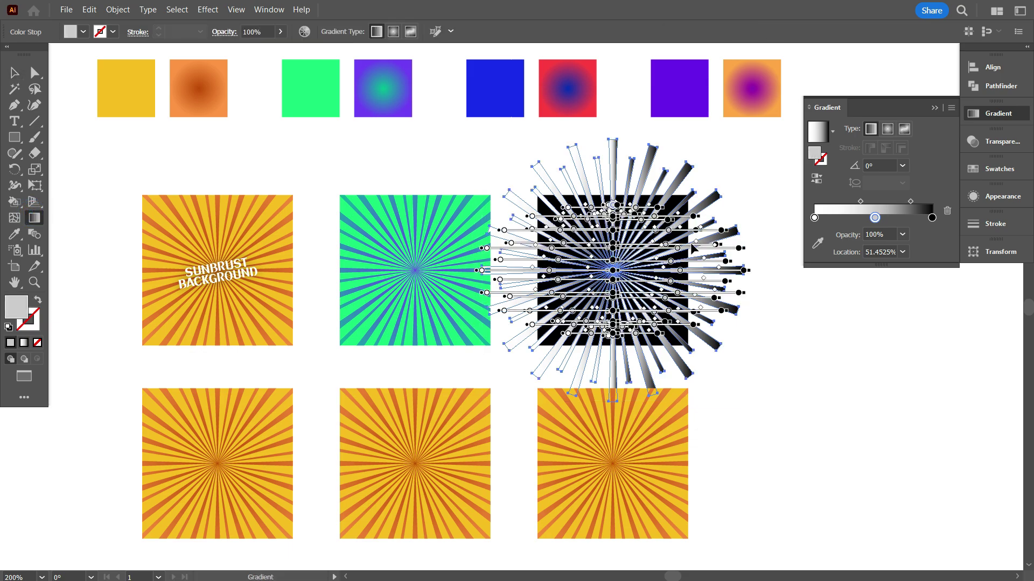
{"action": "left_click", "coordinate": [888, 128]}
{"action": "left_click_drag", "start_coordinate": [612, 271], "coordinate": [746, 272]}
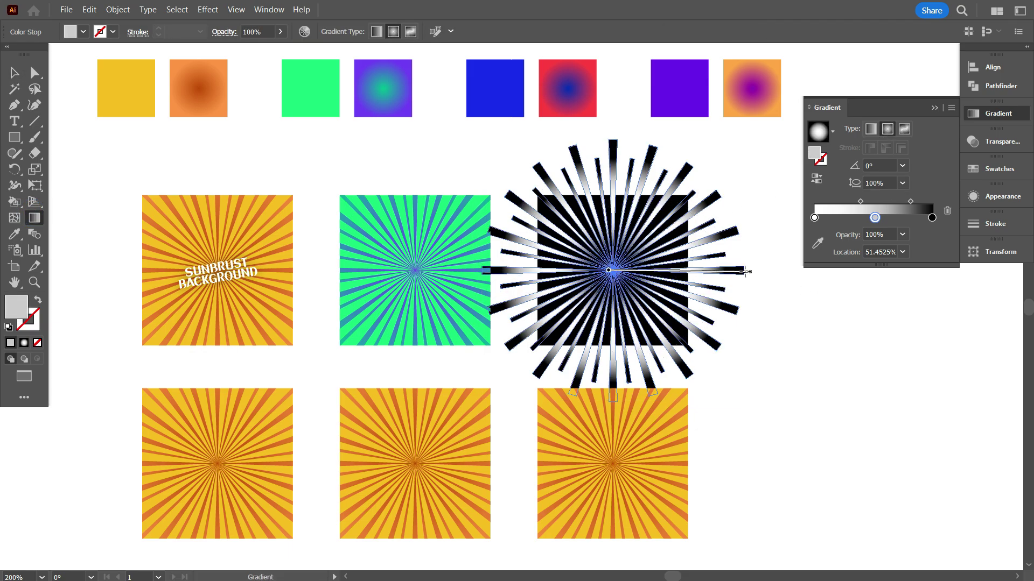
{"action": "key", "text": "v"}
{"action": "left_click", "coordinate": [89, 137]}
Step: Reverse the rays' radial gradient so it runs from black at the centre to white outward
{"action": "scroll", "coordinate": [755, 366], "scroll_direction": "up", "scroll_amount": 1}
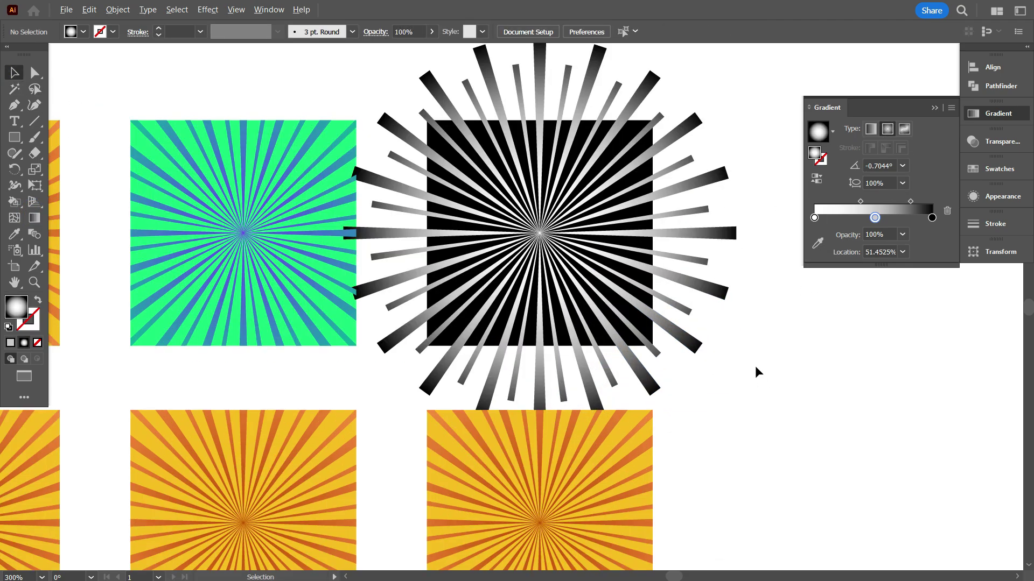
{"action": "scroll", "coordinate": [748, 345], "scroll_direction": "up", "scroll_amount": 1}
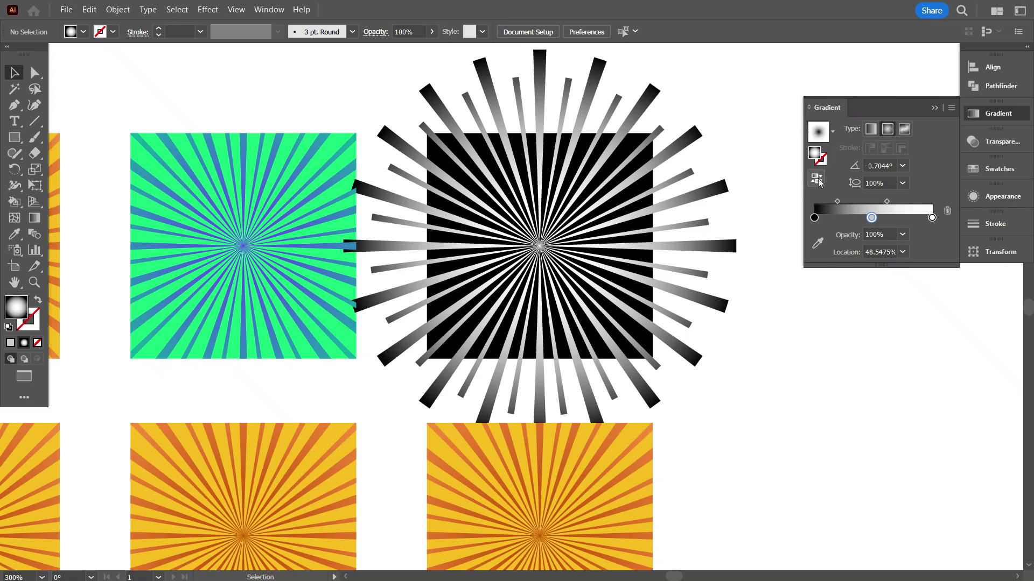
{"action": "left_click", "coordinate": [723, 305]}
{"action": "left_click", "coordinate": [818, 181]}
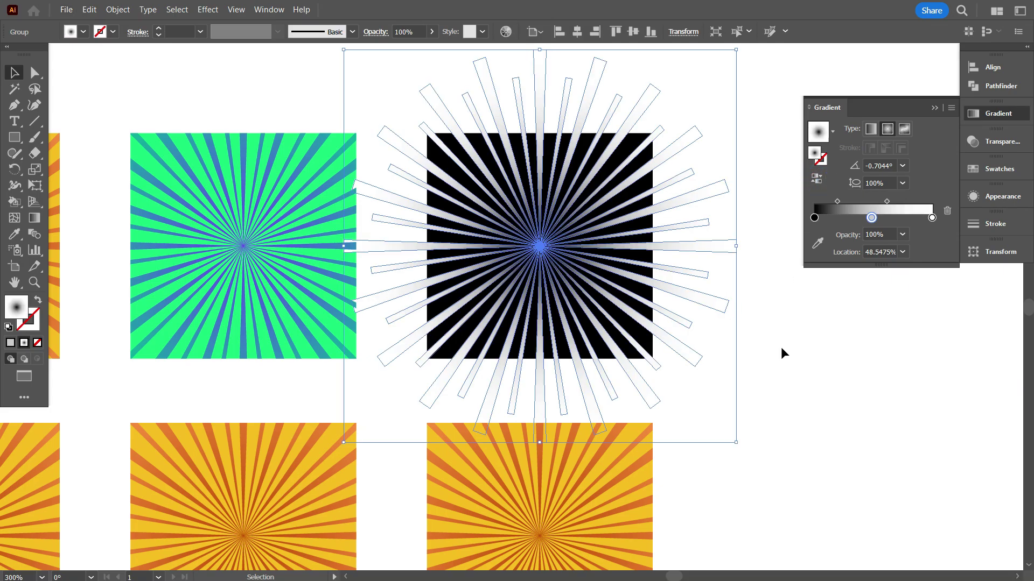
{"action": "left_click", "coordinate": [773, 354]}
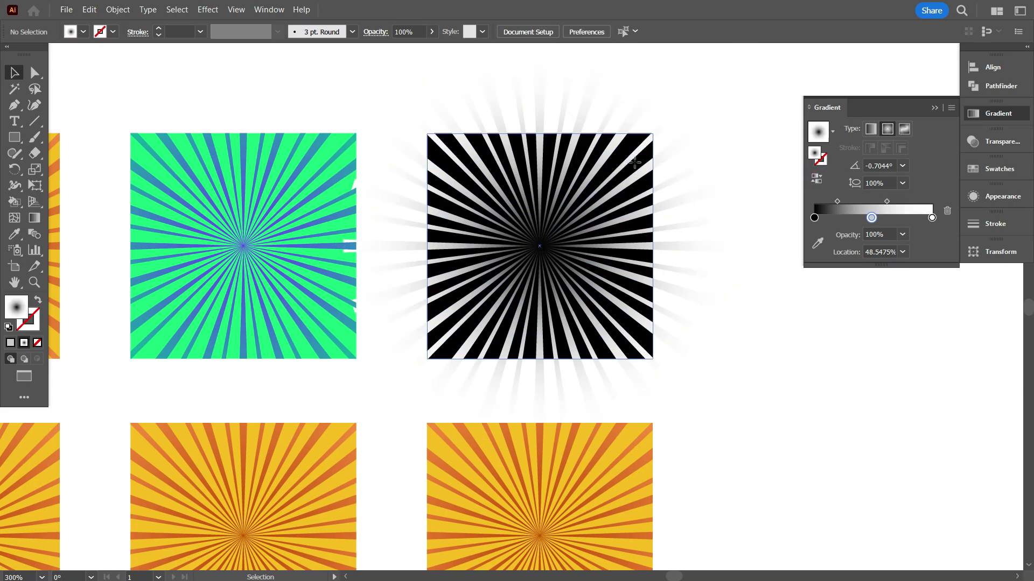
Step: Bring a copy of the black square to the front and use it as a clipping mask for the black-to-white rays
{"action": "left_click", "coordinate": [642, 174]}
{"action": "right_click", "coordinate": [734, 172]}
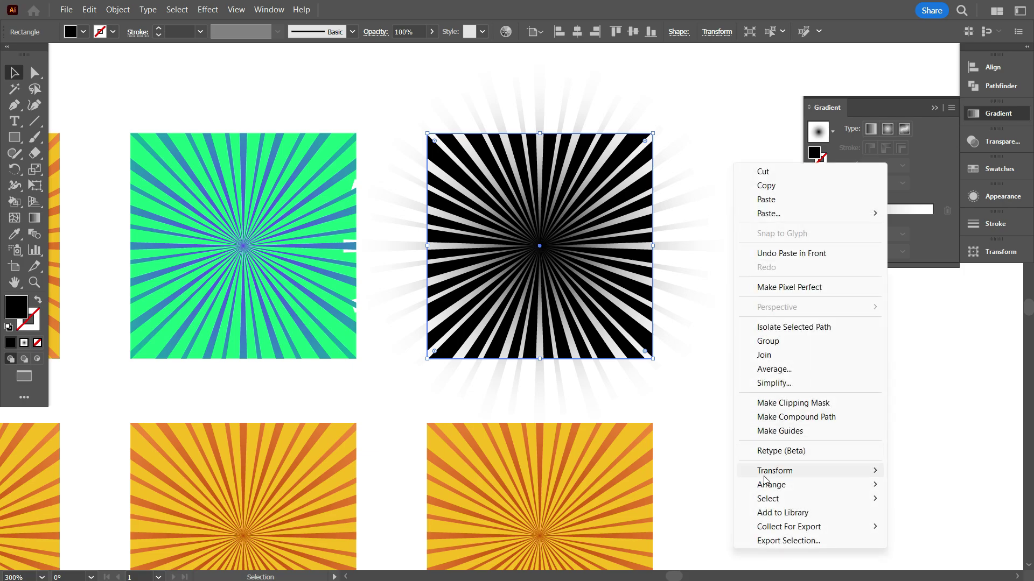
{"action": "mouse_move", "coordinate": [842, 487]}
{"action": "left_click", "coordinate": [603, 485]}
{"action": "left_click_drag", "start_coordinate": [735, 239], "coordinate": [684, 250]}
{"action": "right_click", "coordinate": [683, 243]}
{"action": "left_click", "coordinate": [743, 424]}
{"action": "left_click", "coordinate": [770, 397]}
{"action": "scroll", "coordinate": [761, 386], "scroll_direction": "down", "scroll_amount": 2}
{"action": "scroll", "coordinate": [756, 380], "scroll_direction": "down", "scroll_amount": 2}
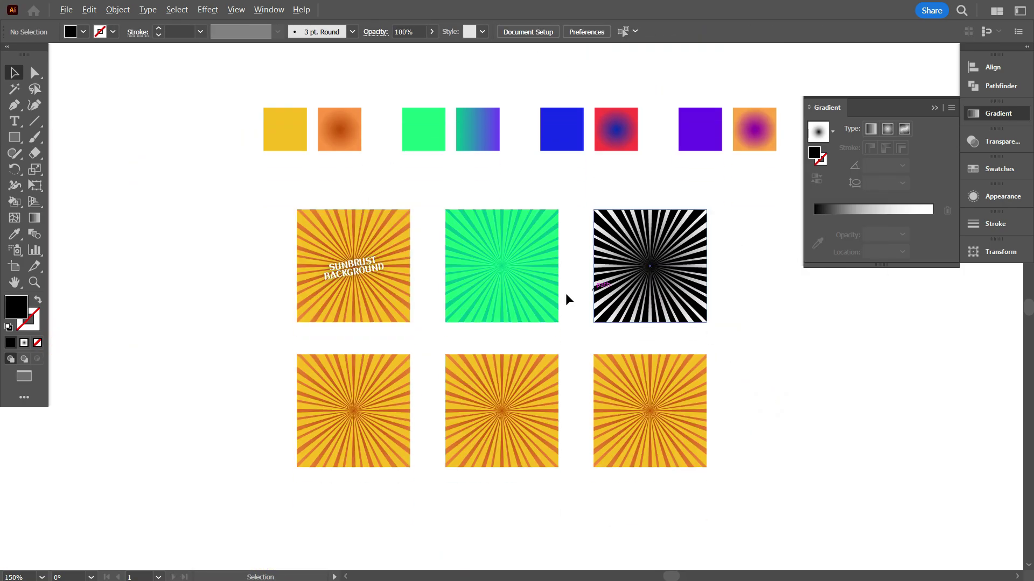
Step: Duplicate the "SUNBRUST BACKGROUND" title from the orange design onto the green design and bring the copy to the front
{"action": "scroll", "coordinate": [553, 295], "scroll_direction": "up", "scroll_amount": 1}
{"action": "left_click_drag", "start_coordinate": [311, 262], "coordinate": [510, 260]}
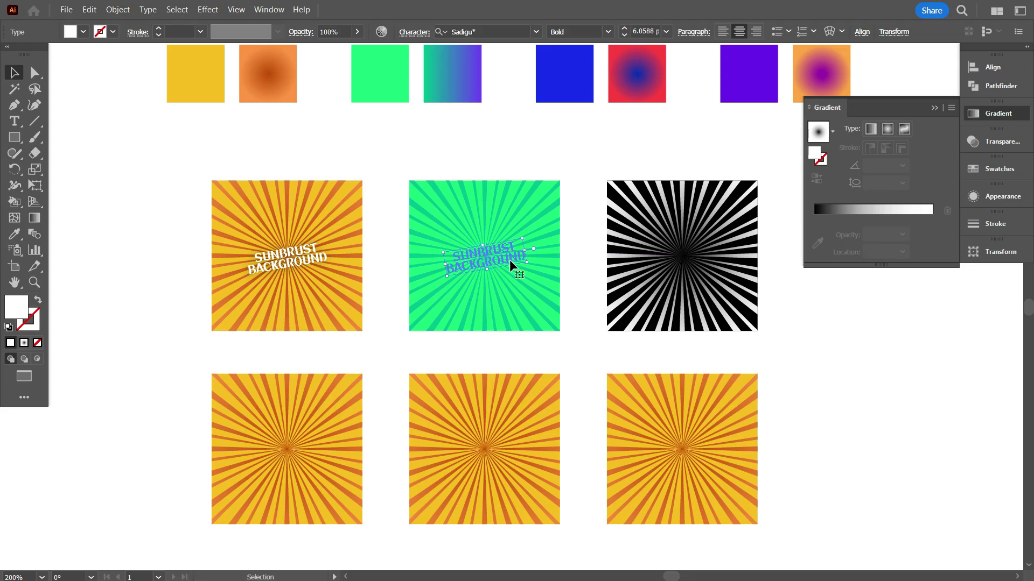
{"action": "right_click", "coordinate": [510, 259]}
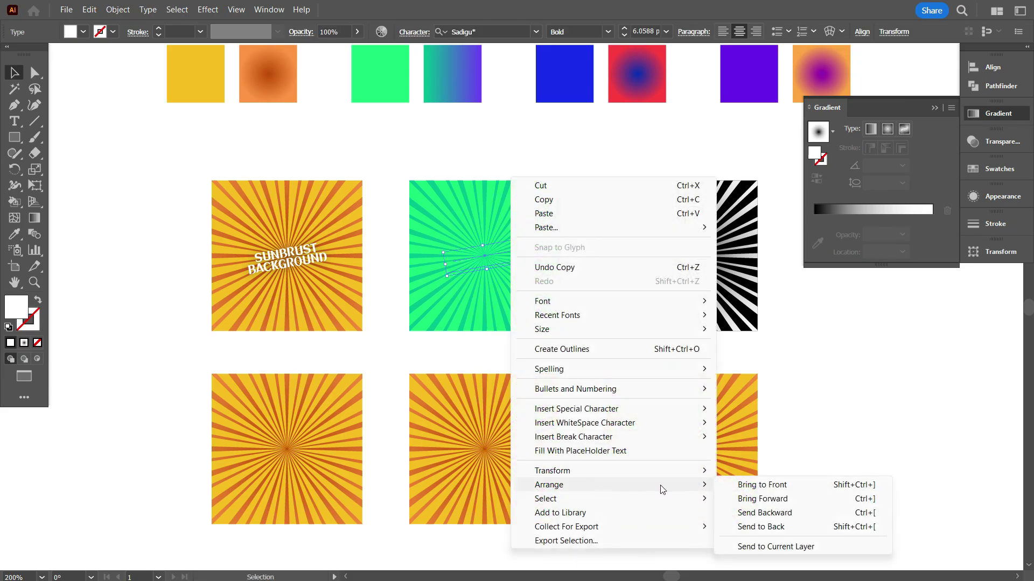
{"action": "left_click", "coordinate": [754, 484]}
Step: Duplicate the title from the green design onto the centre of the black-and-white design
{"action": "left_click_drag", "start_coordinate": [503, 261], "coordinate": [704, 256]}
{"action": "scroll", "coordinate": [705, 253], "scroll_direction": "down", "scroll_amount": 1}
{"action": "left_click", "coordinate": [783, 324]}
{"action": "scroll", "coordinate": [765, 341], "scroll_direction": "up", "scroll_amount": 1}
{"action": "scroll", "coordinate": [592, 377], "scroll_direction": "down", "scroll_amount": 1}
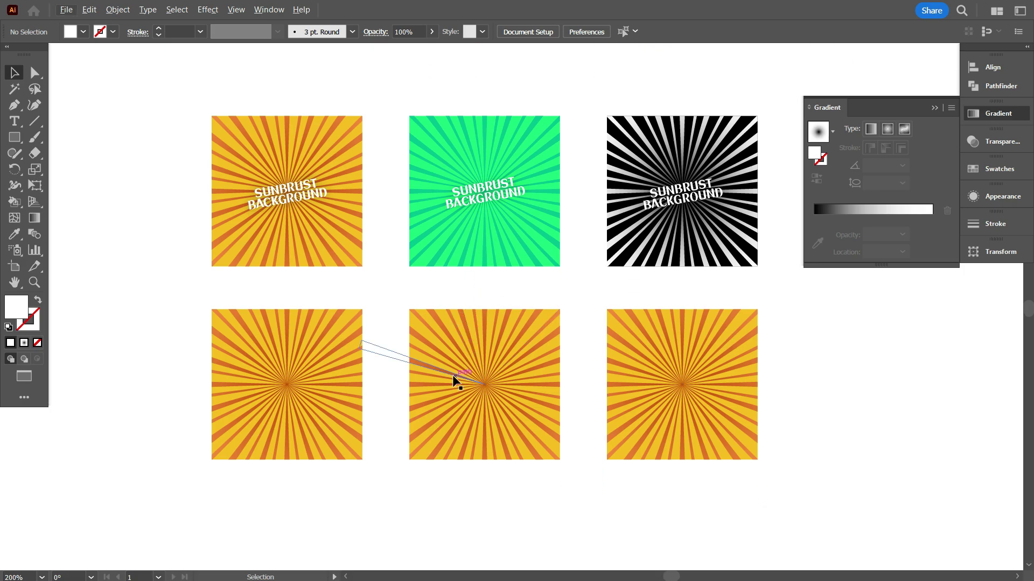
Step: Release the clipping mask of the third sunburst in the lower row
{"action": "scroll", "coordinate": [450, 376], "scroll_direction": "down", "scroll_amount": 1}
{"action": "scroll", "coordinate": [442, 381], "scroll_direction": "up", "scroll_amount": 1}
{"action": "left_click", "coordinate": [673, 358]}
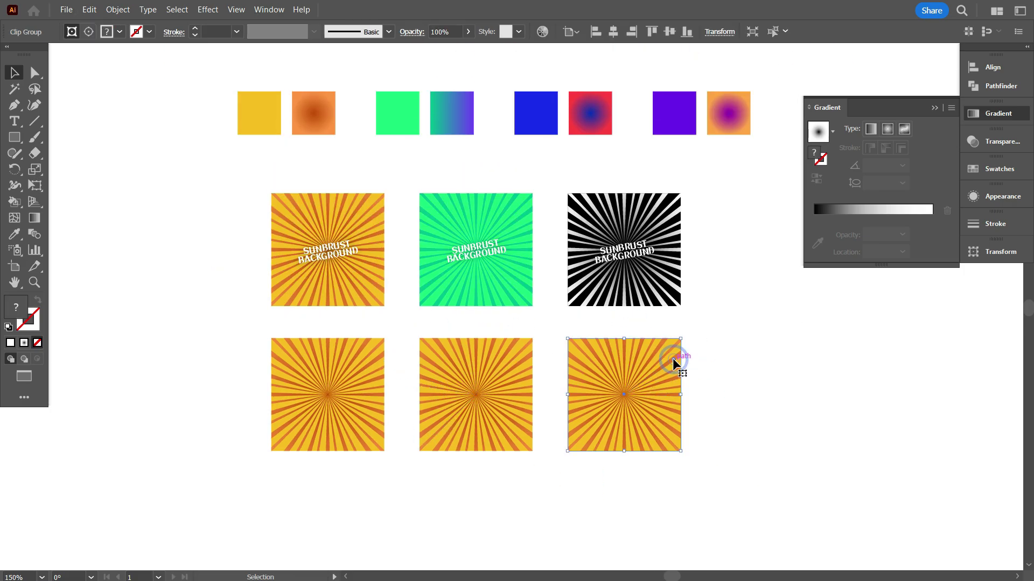
{"action": "right_click", "coordinate": [673, 358]}
{"action": "left_click", "coordinate": [745, 242]}
{"action": "left_click", "coordinate": [734, 375]}
Step: Fill the third lower design's rays with the purple-and-orange radial gradient sampled from the colour squares
{"action": "left_click", "coordinate": [700, 339]}
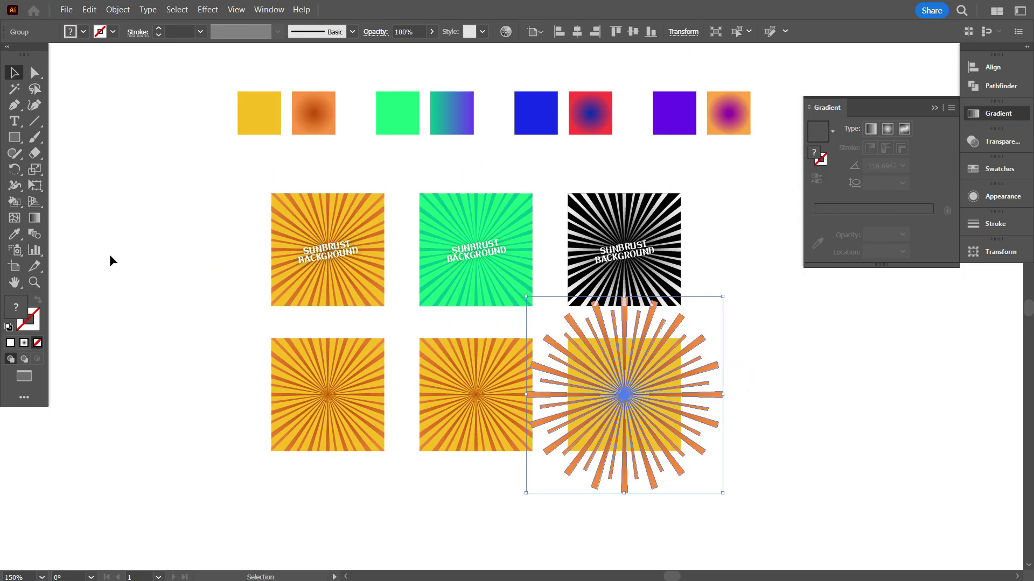
{"action": "left_click", "coordinate": [13, 233]}
{"action": "left_click", "coordinate": [739, 132]}
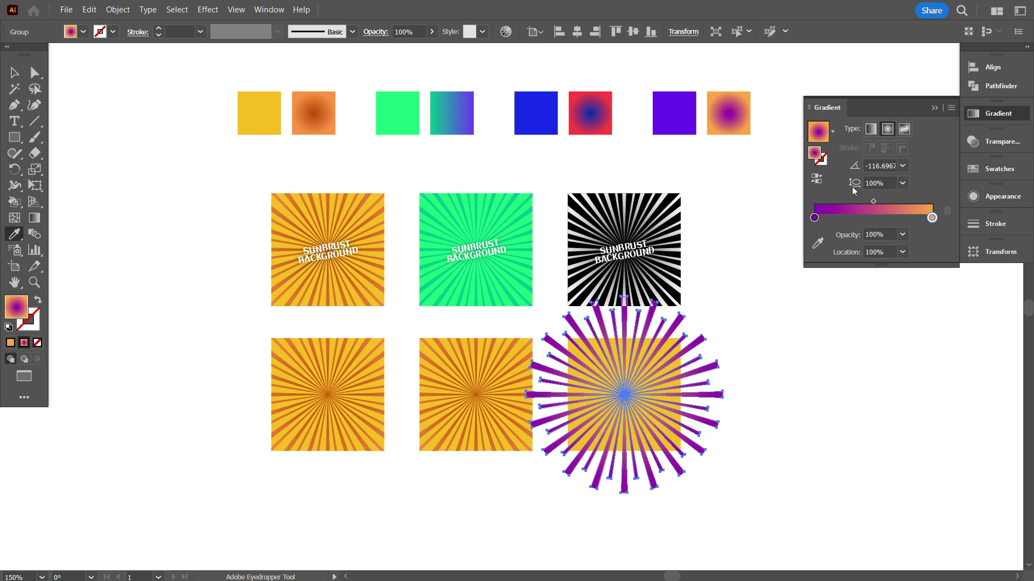
{"action": "key", "text": "v"}
{"action": "left_click", "coordinate": [97, 175]}
Step: Reverse the rays' gradient so it runs from purple at the centre to orange outward
{"action": "left_click", "coordinate": [693, 405]}
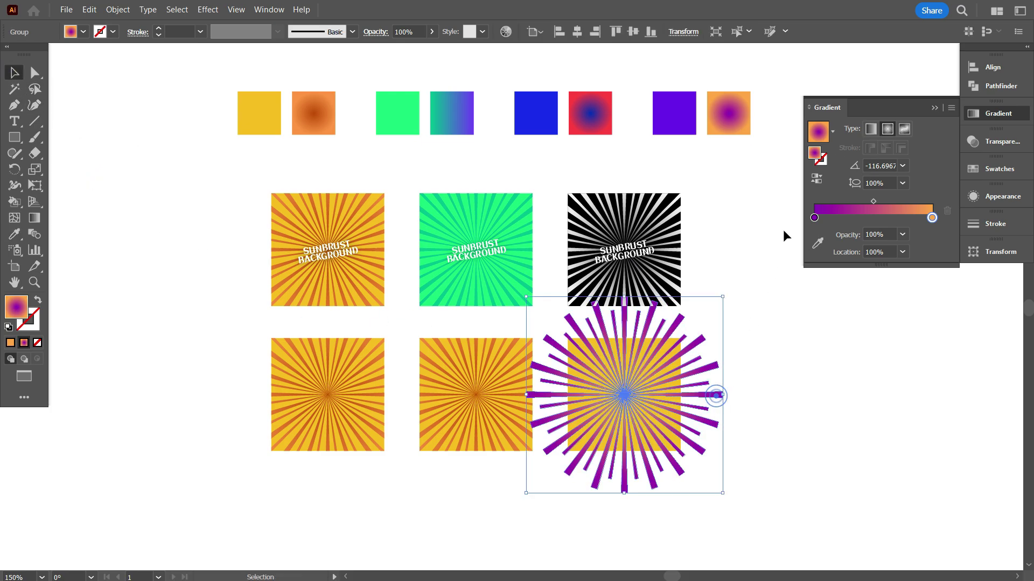
{"action": "left_click", "coordinate": [816, 178]}
{"action": "left_click", "coordinate": [796, 382]}
Step: Fill the yellow square behind these rays with the solid purple sampled from the colour squares
{"action": "left_click", "coordinate": [674, 368]}
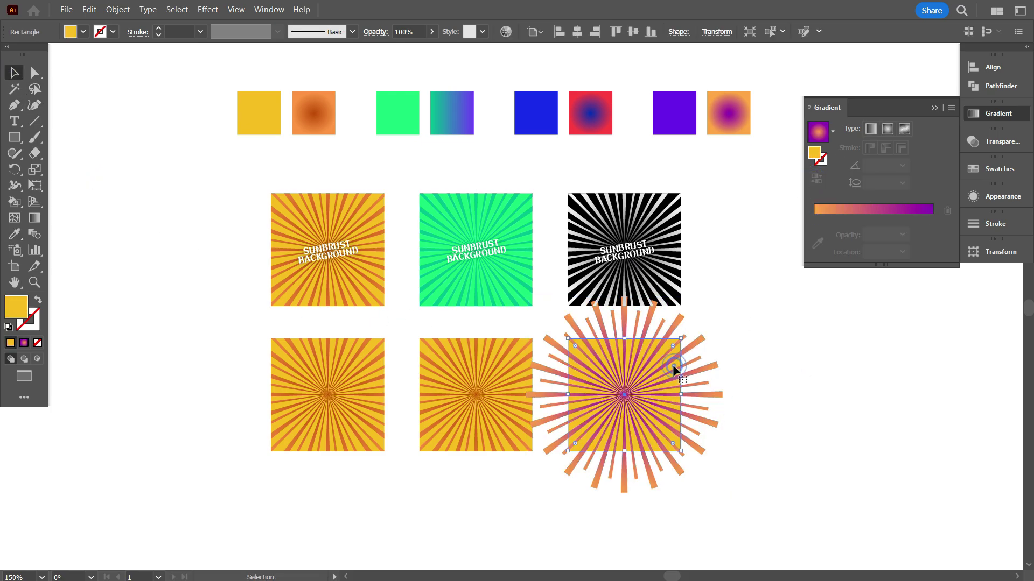
{"action": "left_click", "coordinate": [11, 233]}
{"action": "left_click", "coordinate": [679, 120]}
{"action": "left_click", "coordinate": [15, 74]}
{"action": "left_click", "coordinate": [93, 183]}
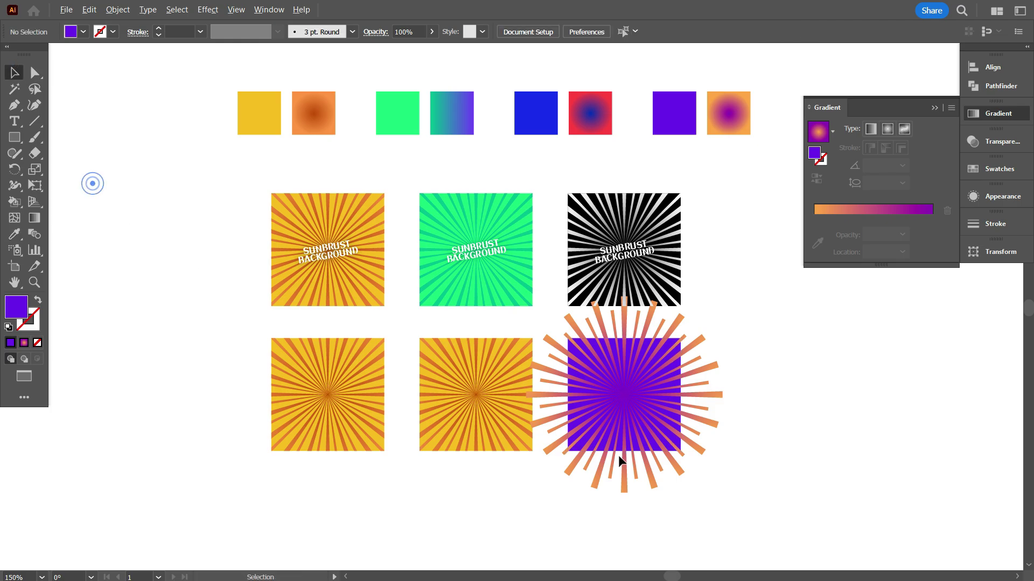
Step: Reverse the rays' gradient back so it runs from orange at the centre to purple outward
{"action": "scroll", "coordinate": [667, 479], "scroll_direction": "up", "scroll_amount": 2}
{"action": "left_click_drag", "start_coordinate": [767, 400], "coordinate": [751, 334]}
{"action": "left_click", "coordinate": [817, 178]}
{"action": "left_click", "coordinate": [822, 326]}
Step: Bring a copy of the purple square to the front and use it as a clipping mask for the purple-and-orange rays
{"action": "scroll", "coordinate": [665, 393], "scroll_direction": "down", "scroll_amount": 2}
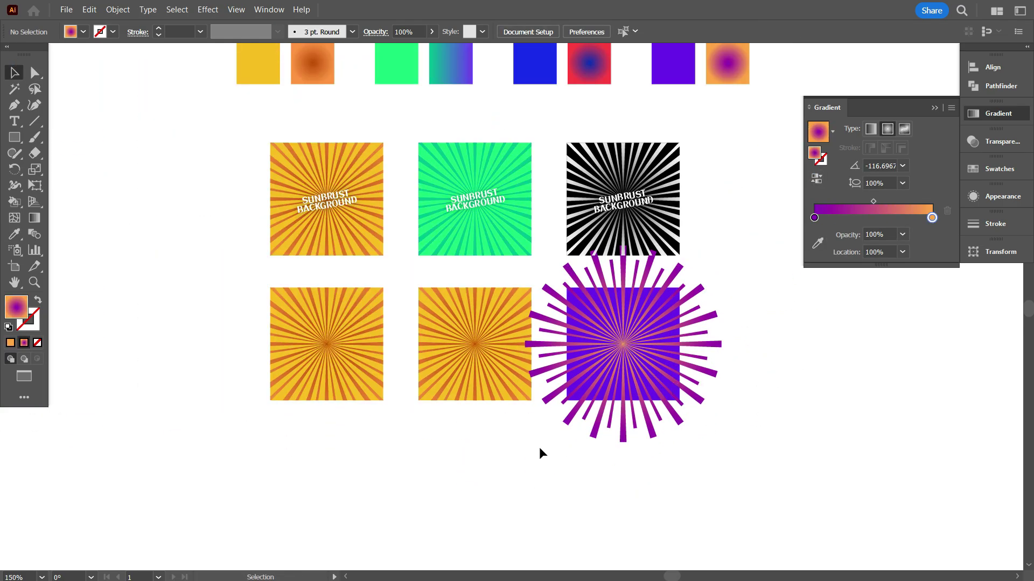
{"action": "scroll", "coordinate": [533, 444], "scroll_direction": "up", "scroll_amount": 1}
{"action": "scroll", "coordinate": [624, 414], "scroll_direction": "up", "scroll_amount": 3}
{"action": "left_click", "coordinate": [675, 403]}
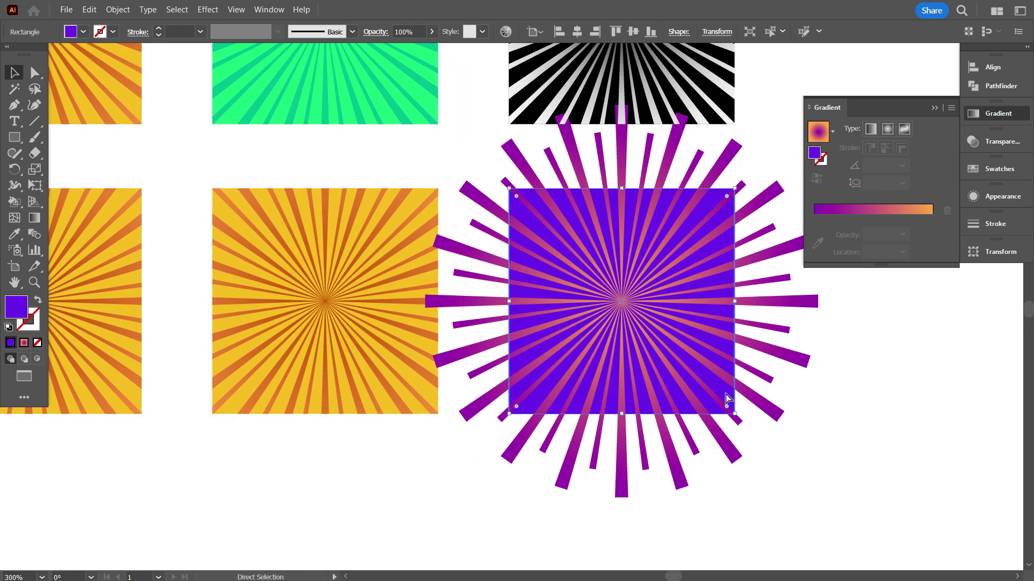
{"action": "right_click", "coordinate": [725, 393]}
{"action": "mouse_move", "coordinate": [824, 330]}
{"action": "left_click", "coordinate": [603, 330]}
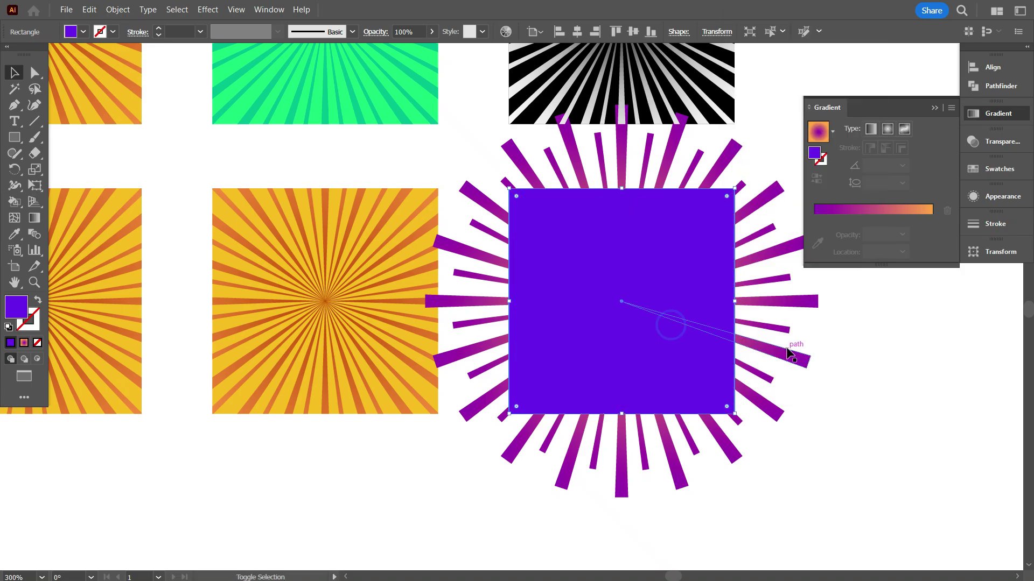
{"action": "left_click", "coordinate": [787, 353], "text": "shift"}
{"action": "right_click", "coordinate": [787, 353]}
{"action": "left_click", "coordinate": [854, 260]}
{"action": "scroll", "coordinate": [851, 373], "scroll_direction": "down", "scroll_amount": 2}
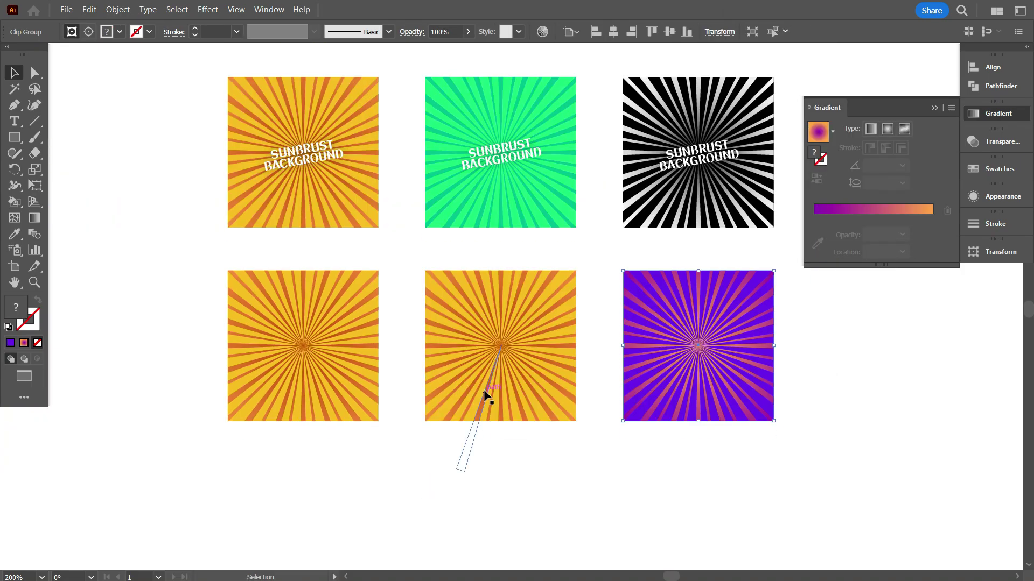
Step: Fill the yellow background square of the lower row's middle design with the solid blue from the colour squares
{"action": "left_click", "coordinate": [484, 397]}
{"action": "left_click", "coordinate": [476, 440]}
{"action": "scroll", "coordinate": [453, 433], "scroll_direction": "up", "scroll_amount": 2}
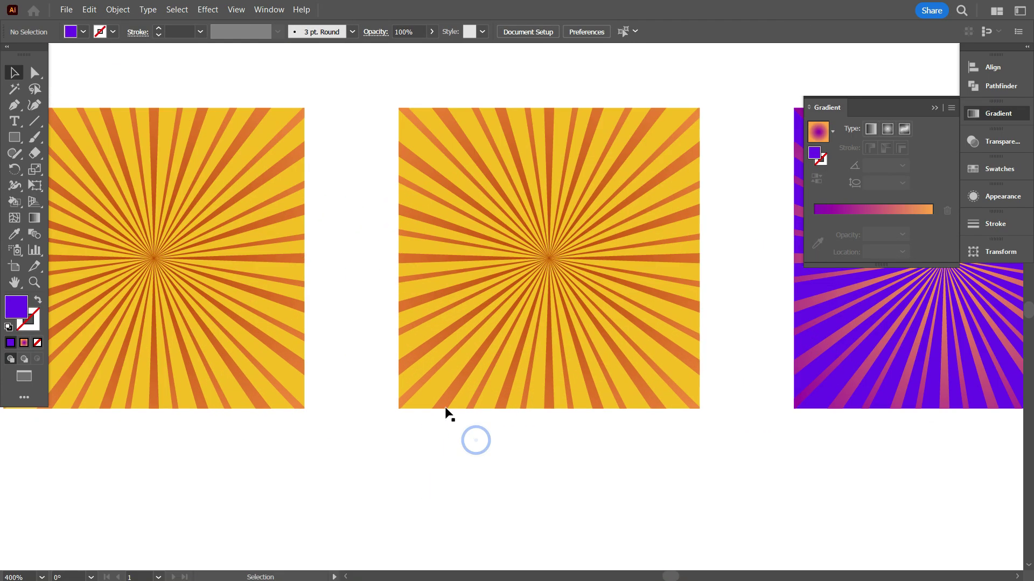
{"action": "left_click", "coordinate": [445, 403]}
{"action": "left_click", "coordinate": [430, 398]}
{"action": "scroll", "coordinate": [430, 398], "scroll_direction": "down", "scroll_amount": 3}
{"action": "scroll", "coordinate": [430, 398], "scroll_direction": "up", "scroll_amount": 2}
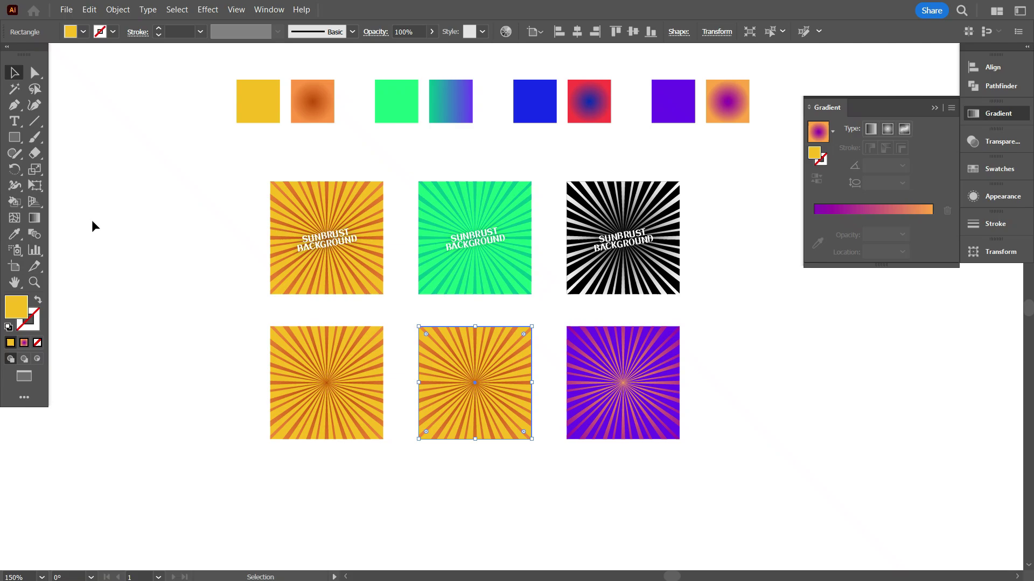
{"action": "left_click", "coordinate": [14, 234]}
{"action": "left_click", "coordinate": [534, 115]}
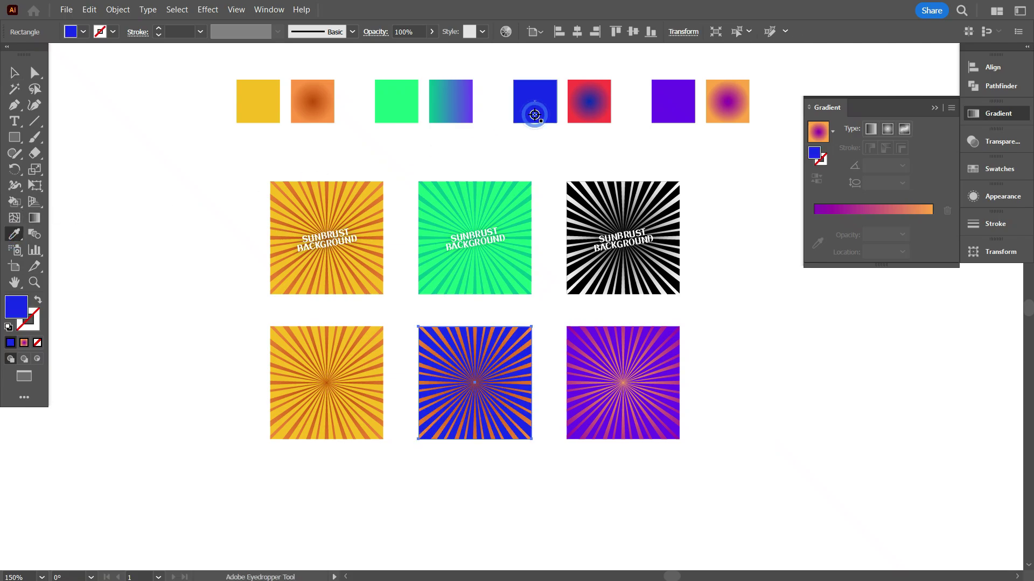
{"action": "left_click", "coordinate": [15, 73]}
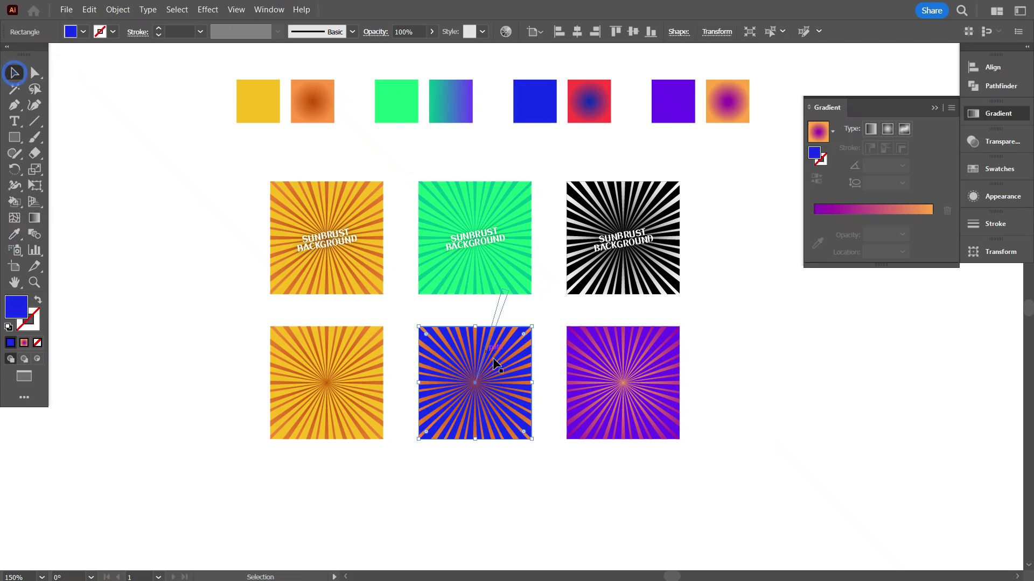
Step: Release the clipping mask of the blue sunburst in the middle of the lower row
{"action": "scroll", "coordinate": [498, 371], "scroll_direction": "down", "scroll_amount": 1}
{"action": "left_click", "coordinate": [516, 431]}
{"action": "scroll", "coordinate": [516, 434], "scroll_direction": "up", "scroll_amount": 2}
{"action": "left_click", "coordinate": [525, 349]}
{"action": "right_click", "coordinate": [525, 349]}
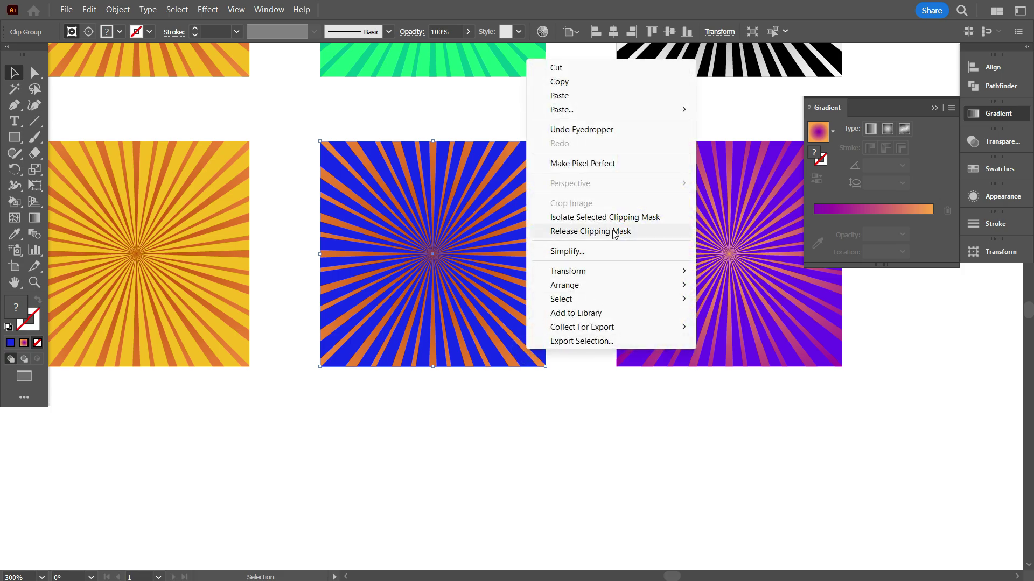
{"action": "left_click", "coordinate": [614, 233]}
Step: Try to apply the blue-and-red radial gradient to all released objects of the blue design, and undo it
{"action": "scroll", "coordinate": [433, 362], "scroll_direction": "down", "scroll_amount": 1}
{"action": "scroll", "coordinate": [433, 362], "scroll_direction": "up", "scroll_amount": 4}
{"action": "left_click", "coordinate": [14, 234]}
{"action": "scroll", "coordinate": [415, 226], "scroll_direction": "up", "scroll_amount": 5}
{"action": "left_click", "coordinate": [579, 126]}
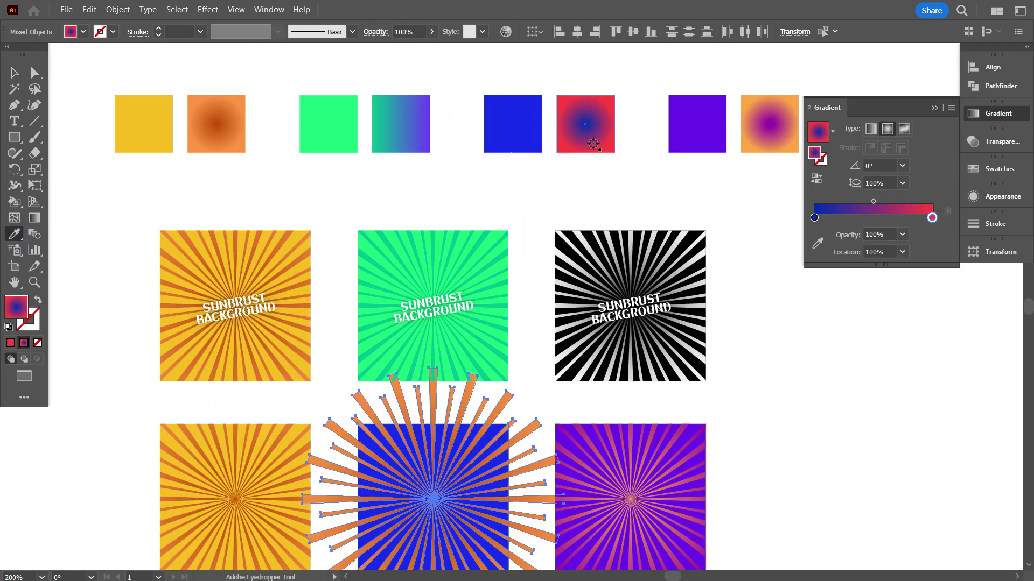
{"action": "scroll", "coordinate": [545, 168], "scroll_direction": "down", "scroll_amount": 7}
{"action": "scroll", "coordinate": [544, 168], "scroll_direction": "up", "scroll_amount": 4}
{"action": "left_click", "coordinate": [14, 72]}
{"action": "left_click", "coordinate": [82, 160]}
{"action": "scroll", "coordinate": [107, 165], "scroll_direction": "down", "scroll_amount": 1}
{"action": "scroll", "coordinate": [107, 165], "scroll_direction": "down", "scroll_amount": 2}
{"action": "key", "text": "ctrl+z"}
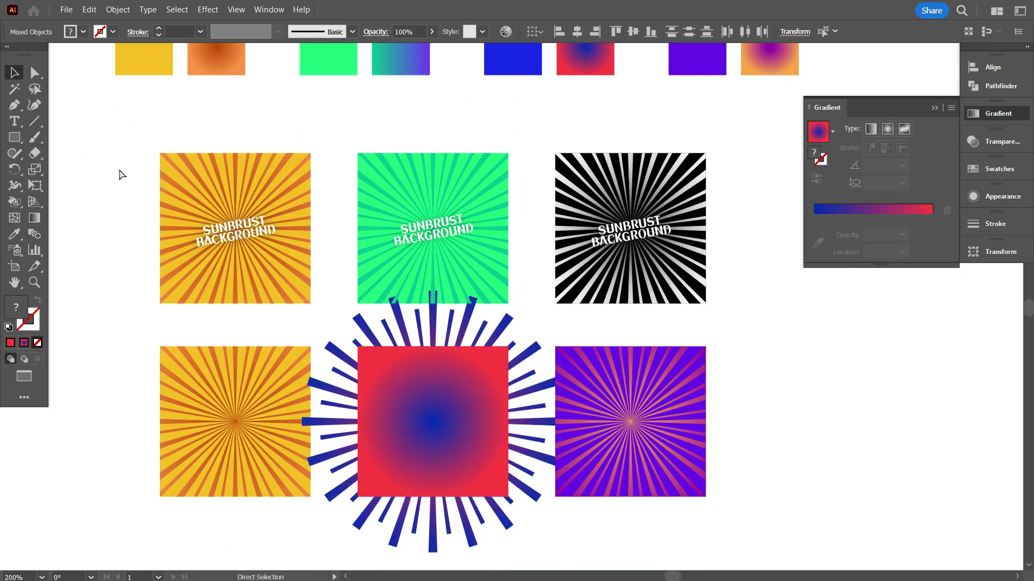
Step: Ungroup the blue design's orange rays into separate groups of long and short rays
{"action": "left_click", "coordinate": [116, 173]}
{"action": "left_click", "coordinate": [335, 351]}
{"action": "scroll", "coordinate": [334, 351], "scroll_direction": "down", "scroll_amount": 1}
{"action": "right_click", "coordinate": [385, 322]}
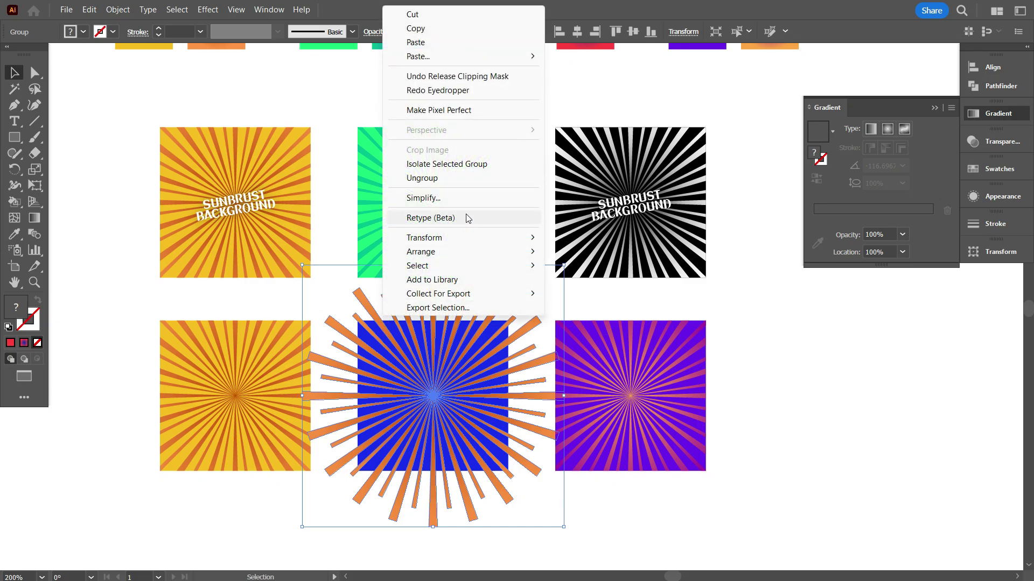
{"action": "left_click", "coordinate": [647, 511]}
{"action": "left_click", "coordinate": [507, 455]}
{"action": "scroll", "coordinate": [507, 457], "scroll_direction": "down", "scroll_amount": 4}
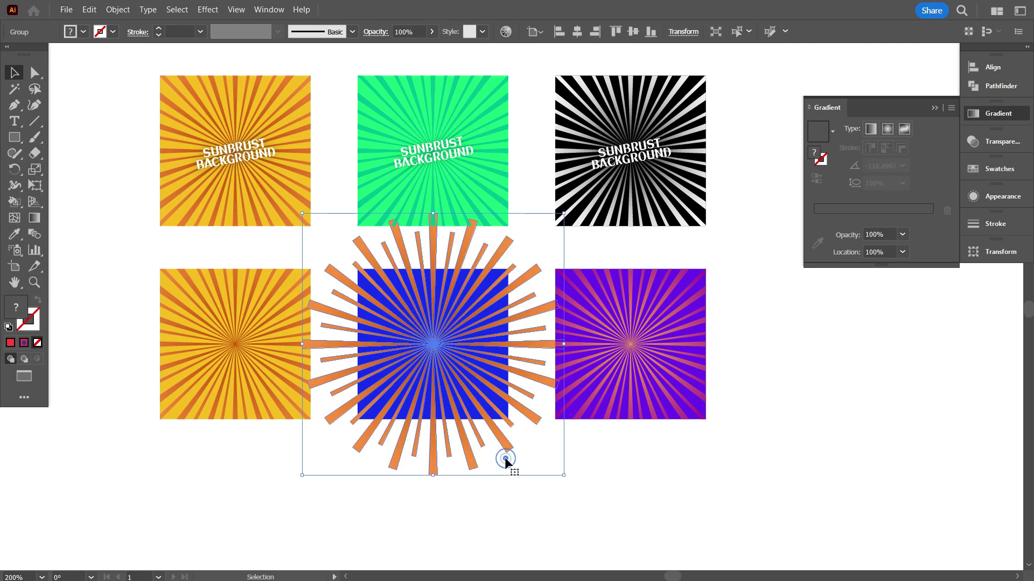
{"action": "scroll", "coordinate": [134, 231], "scroll_direction": "up", "scroll_amount": 3}
{"action": "right_click", "coordinate": [369, 272]}
{"action": "left_click", "coordinate": [404, 410]}
{"action": "scroll", "coordinate": [331, 444], "scroll_direction": "down", "scroll_amount": 2}
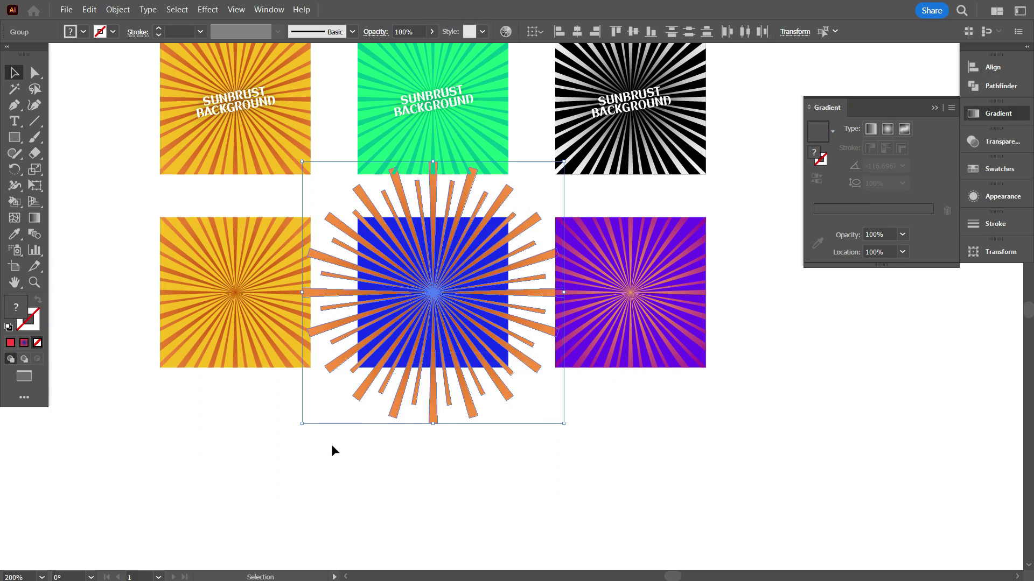
{"action": "left_click", "coordinate": [331, 444]}
Step: Fill the blue design's long rays with the blue-and-red radial gradient sampled from the colour squares
{"action": "left_click", "coordinate": [402, 400]}
{"action": "scroll", "coordinate": [401, 400], "scroll_direction": "down", "scroll_amount": 1}
{"action": "left_click", "coordinate": [15, 235]}
{"action": "scroll", "coordinate": [582, 138], "scroll_direction": "up", "scroll_amount": 3}
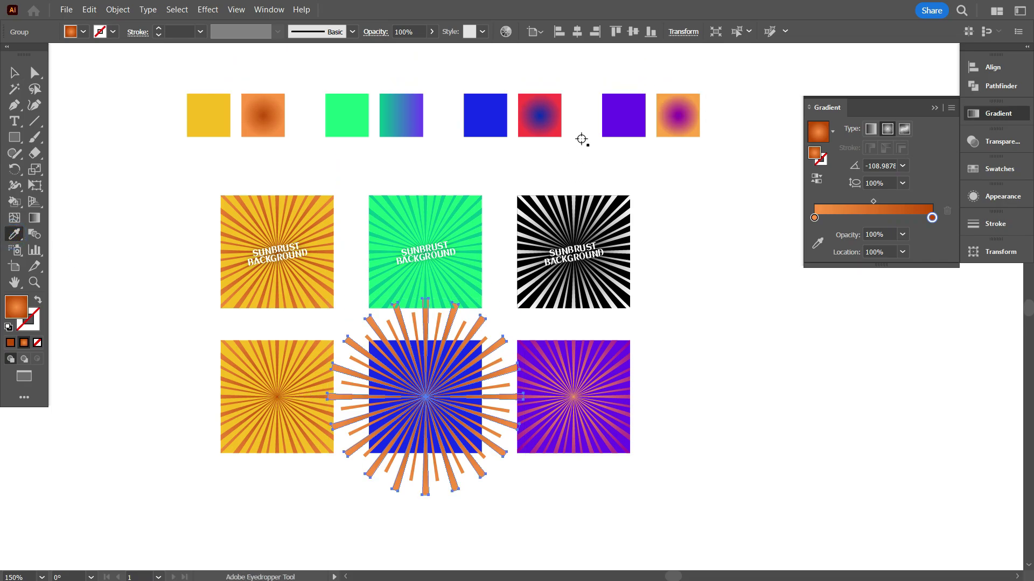
{"action": "left_click", "coordinate": [548, 125]}
{"action": "left_click", "coordinate": [15, 72]}
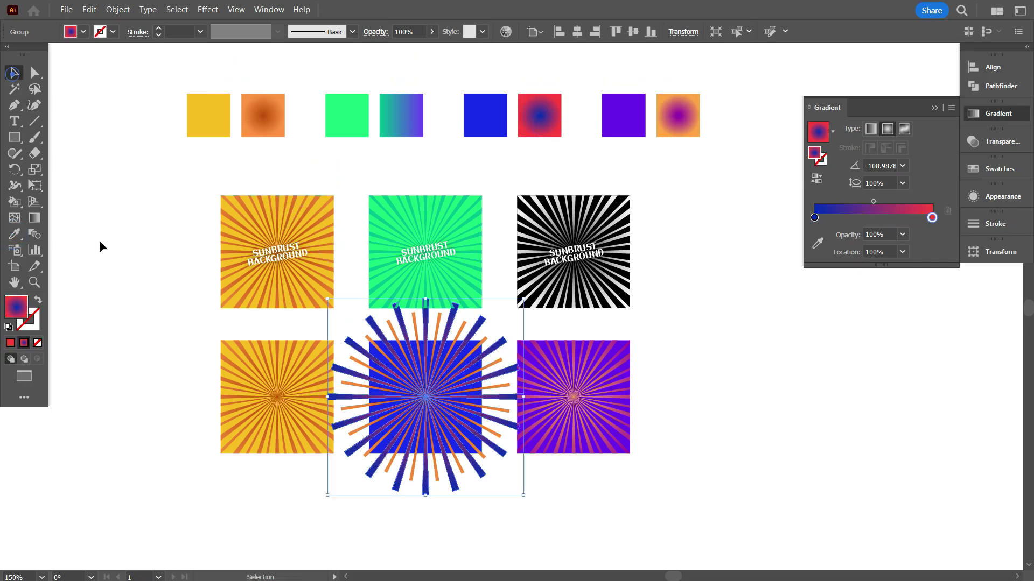
{"action": "scroll", "coordinate": [432, 486], "scroll_direction": "down", "scroll_amount": 1}
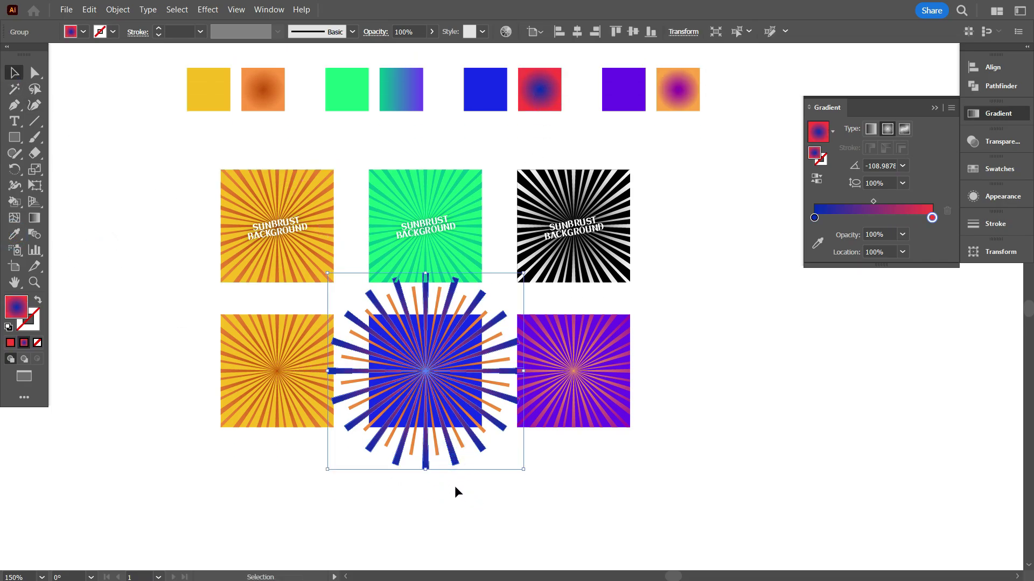
Step: Fill the blue design's short rays with the same blue-and-red radial gradient
{"action": "left_click", "coordinate": [438, 448]}
{"action": "left_click", "coordinate": [15, 236]}
{"action": "left_click", "coordinate": [556, 96]}
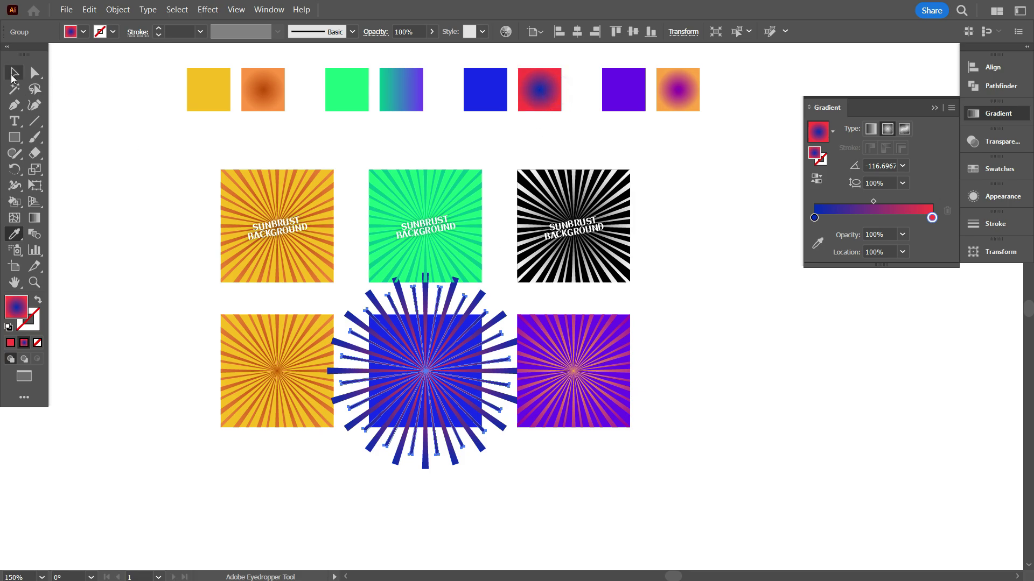
{"action": "left_click", "coordinate": [15, 73]}
Step: Move the gradient midpoint of both ray groups to about 31% so red takes up more of each ray
{"action": "scroll", "coordinate": [330, 434], "scroll_direction": "down", "scroll_amount": 1}
{"action": "scroll", "coordinate": [330, 434], "scroll_direction": "up", "scroll_amount": 3, "text": "alt"}
{"action": "left_click", "coordinate": [423, 450]}
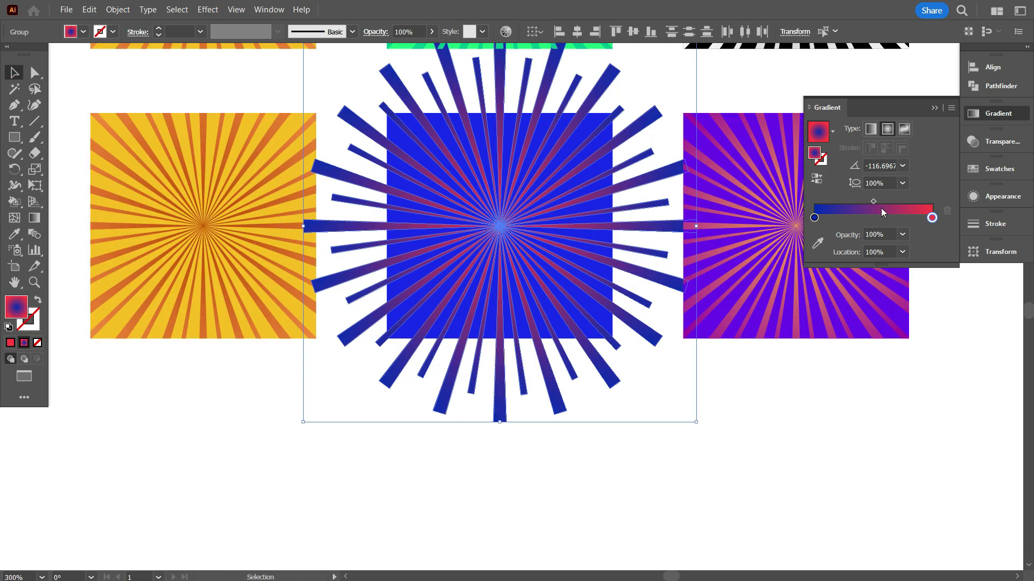
{"action": "left_click_drag", "start_coordinate": [874, 200], "coordinate": [851, 201]}
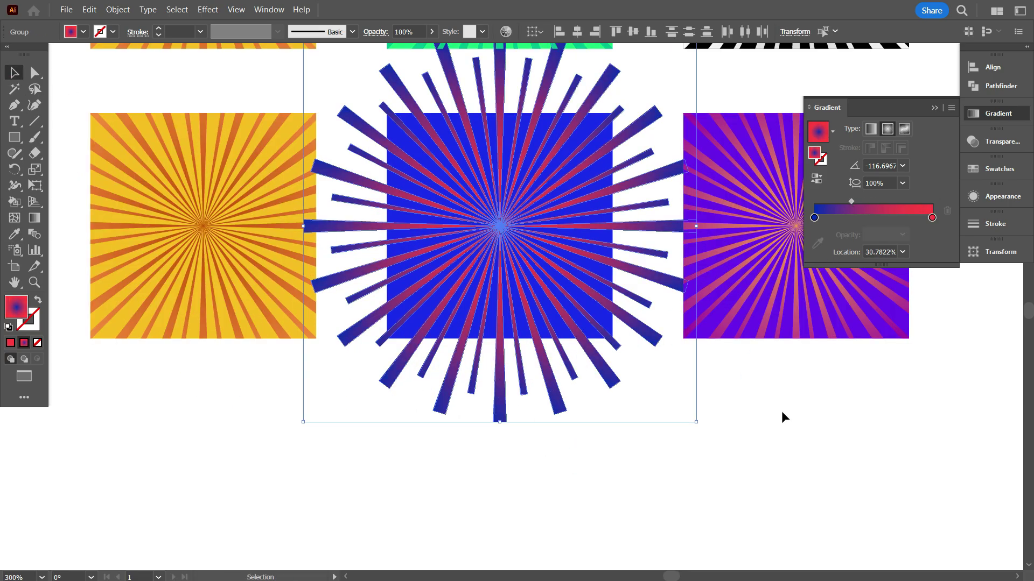
{"action": "left_click", "coordinate": [767, 446]}
{"action": "scroll", "coordinate": [651, 397], "scroll_direction": "up", "scroll_amount": 1}
Step: Bring a copy of the blue square to the front and use it as a clipping mask for the blue-and-red rays
{"action": "left_click", "coordinate": [650, 391]}
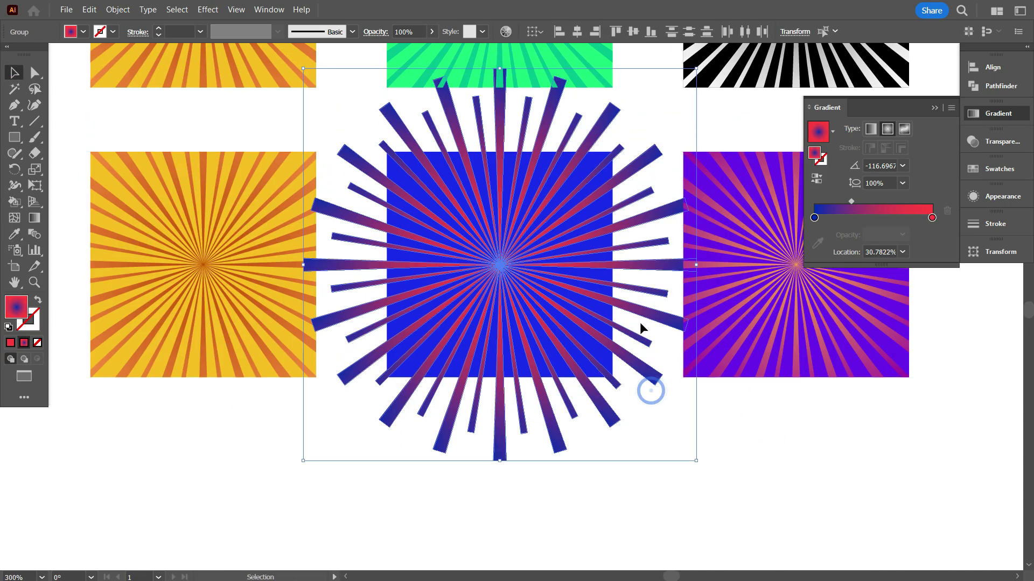
{"action": "left_click", "coordinate": [662, 461]}
{"action": "left_click", "coordinate": [604, 370]}
{"action": "right_click", "coordinate": [604, 370]}
{"action": "mouse_move", "coordinate": [669, 485]}
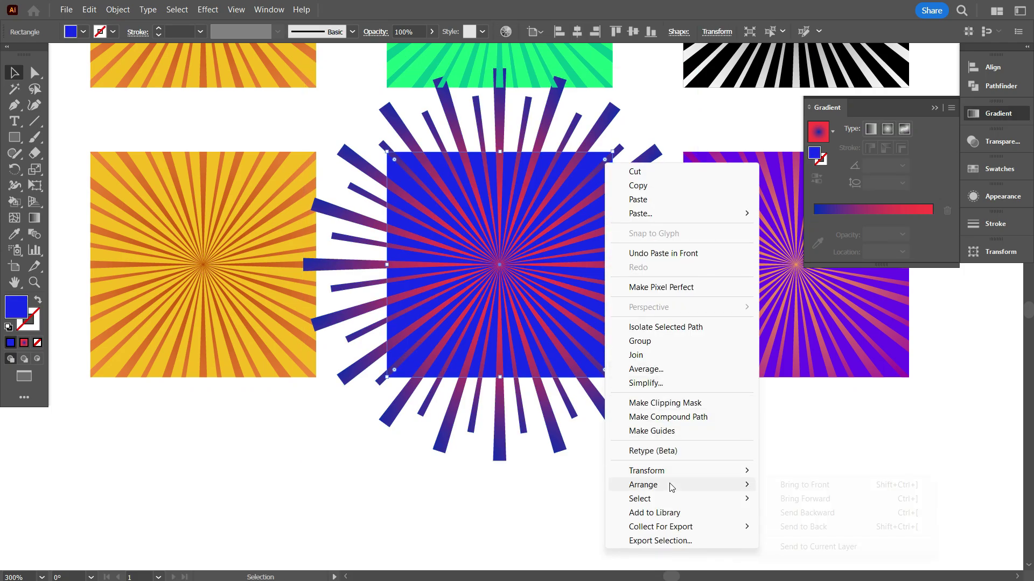
{"action": "left_click", "coordinate": [799, 494]}
{"action": "left_click", "coordinate": [651, 377], "text": "shift"}
{"action": "right_click", "coordinate": [667, 376]}
{"action": "left_click", "coordinate": [705, 277]}
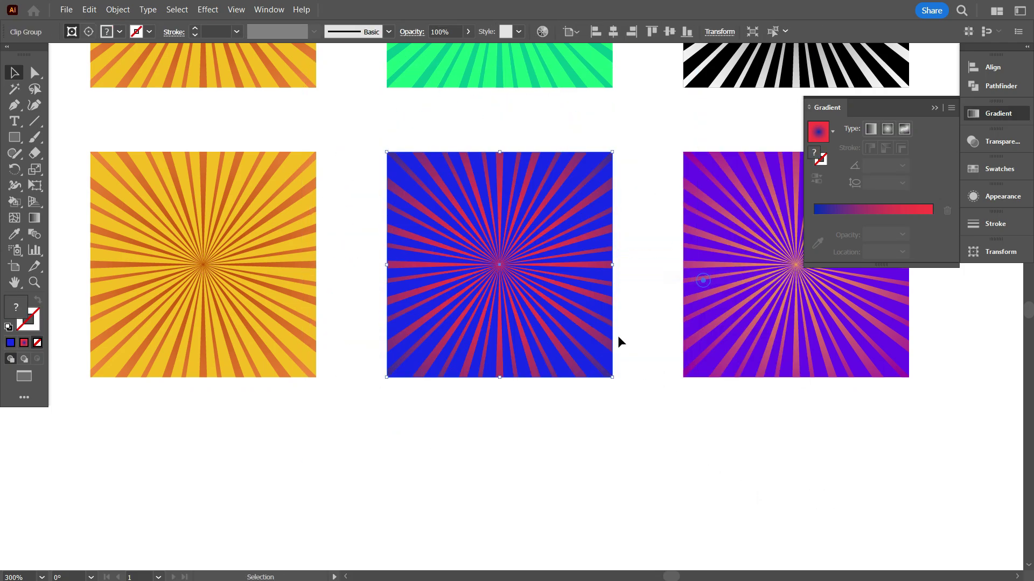
{"action": "scroll", "coordinate": [588, 341], "scroll_direction": "down", "scroll_amount": 2}
{"action": "left_click", "coordinate": [555, 408]}
{"action": "scroll", "coordinate": [384, 365], "scroll_direction": "up", "scroll_amount": 1}
{"action": "scroll", "coordinate": [445, 337], "scroll_direction": "up", "scroll_amount": 2}
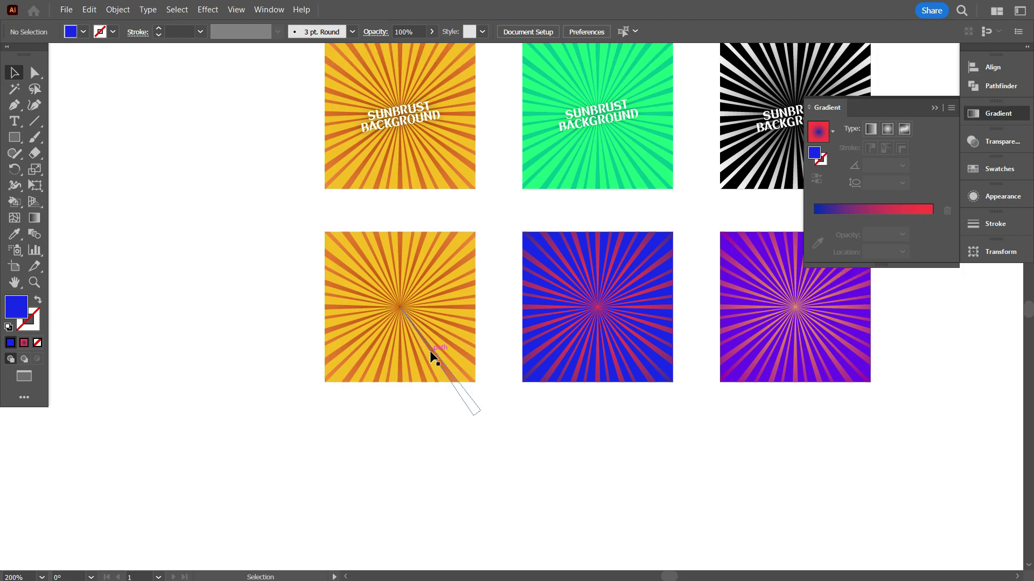
Step: Move the clipped rays off the yellow square in the bottom row and fill that square with black
{"action": "left_click_drag", "start_coordinate": [430, 351], "coordinate": [239, 348]}
{"action": "left_click_drag", "start_coordinate": [286, 441], "coordinate": [378, 424]}
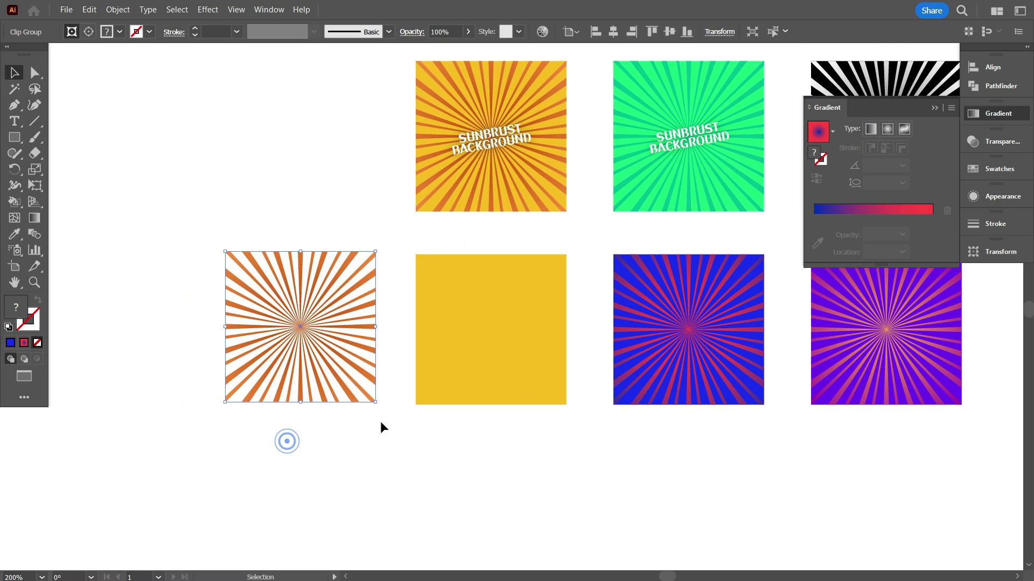
{"action": "left_click", "coordinate": [484, 359]}
{"action": "left_click", "coordinate": [83, 32]}
{"action": "left_click", "coordinate": [38, 55]}
{"action": "left_click", "coordinate": [250, 179]}
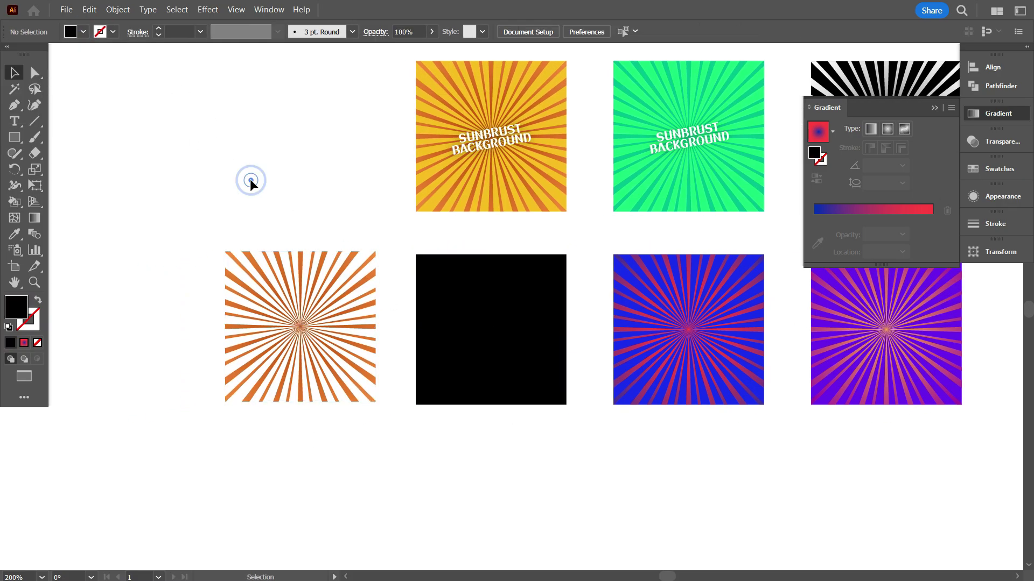
Step: Release the clipping mask from the orange rays and ungroup them into separate long and short ray groups
{"action": "left_click", "coordinate": [276, 286]}
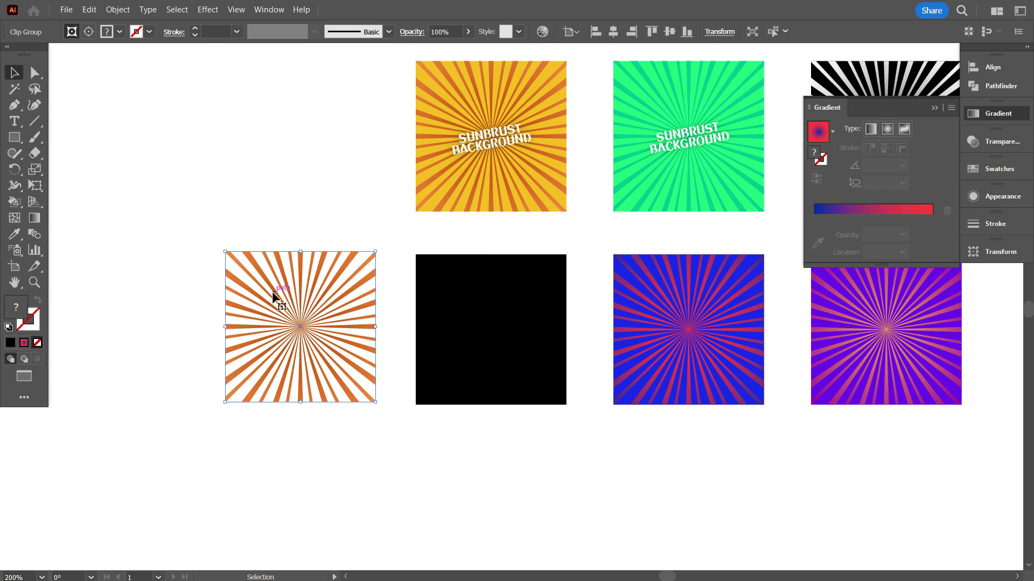
{"action": "right_click", "coordinate": [278, 194]}
{"action": "left_click", "coordinate": [344, 362]}
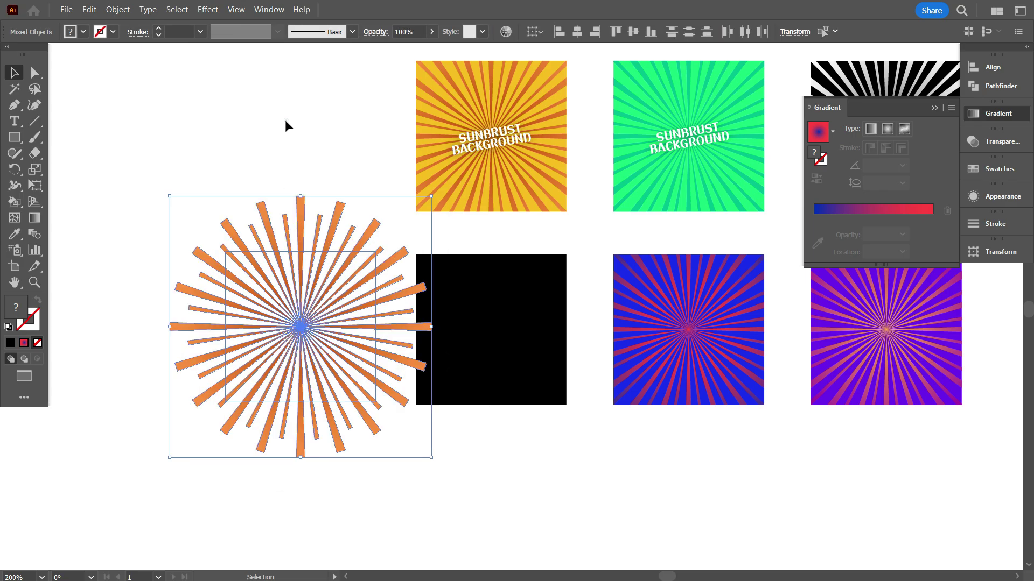
{"action": "left_click", "coordinate": [285, 126]}
{"action": "left_click", "coordinate": [325, 234]}
{"action": "left_click", "coordinate": [312, 218]}
{"action": "right_click", "coordinate": [302, 199]}
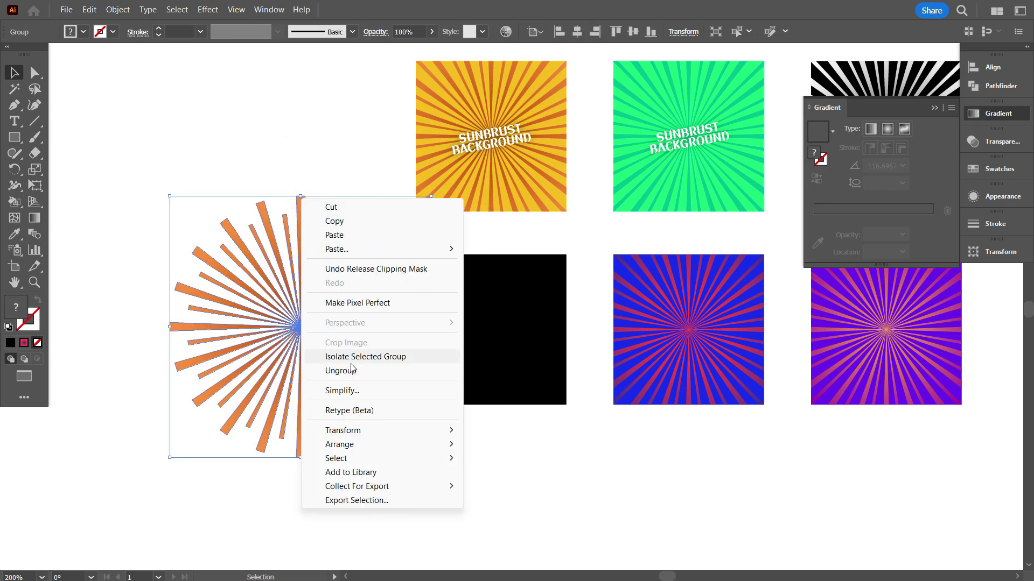
{"action": "left_click", "coordinate": [351, 370]}
{"action": "left_click", "coordinate": [332, 153]}
Step: Fill both ray groups with the white-to-black linear gradient, its midpoint at about 26% and the white stop's opacity at 20%
{"action": "left_click_drag", "start_coordinate": [274, 167], "coordinate": [323, 221]}
{"action": "left_click", "coordinate": [316, 152]}
{"action": "left_click", "coordinate": [300, 209]}
{"action": "left_click", "coordinate": [285, 225]}
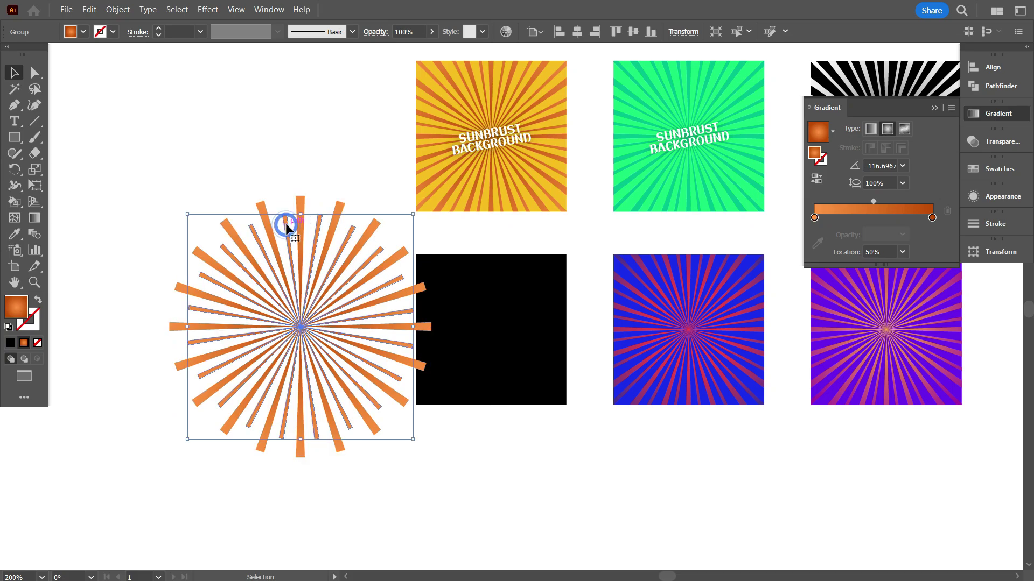
{"action": "left_click", "coordinate": [302, 199], "text": "shift"}
{"action": "left_click", "coordinate": [24, 343]}
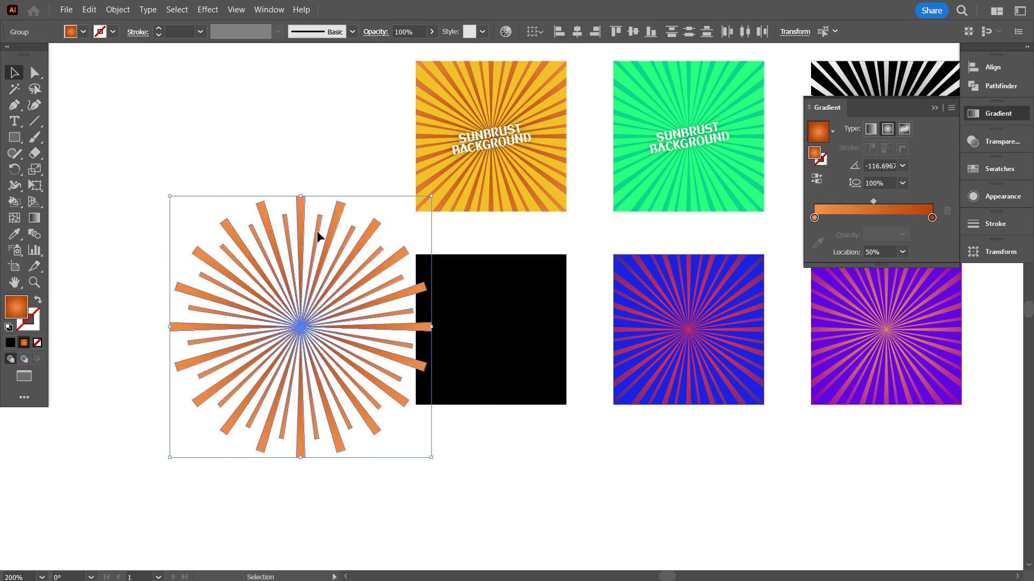
{"action": "left_click", "coordinate": [835, 130]}
{"action": "left_click", "coordinate": [754, 155]}
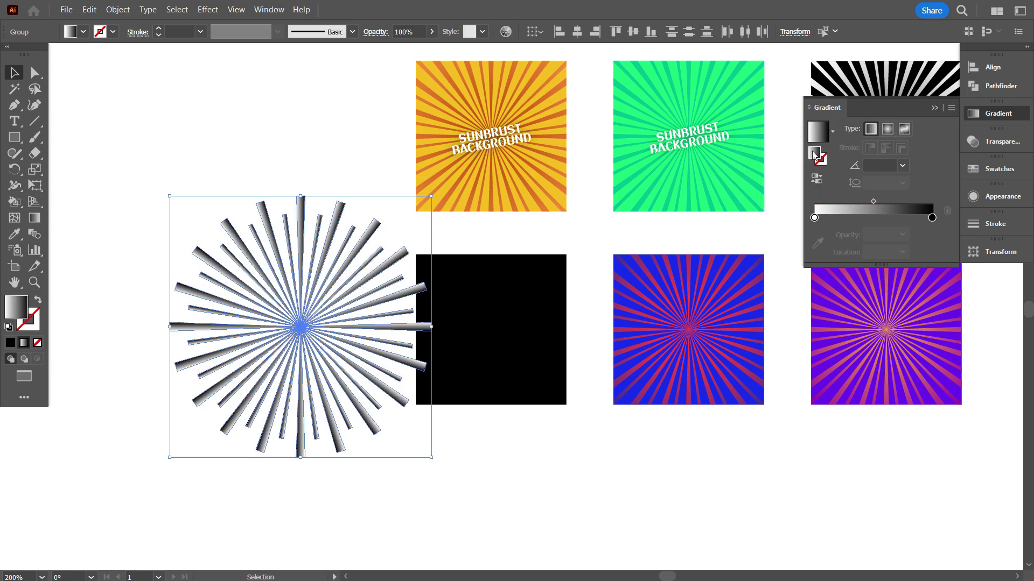
{"action": "left_click_drag", "start_coordinate": [875, 204], "coordinate": [840, 213]}
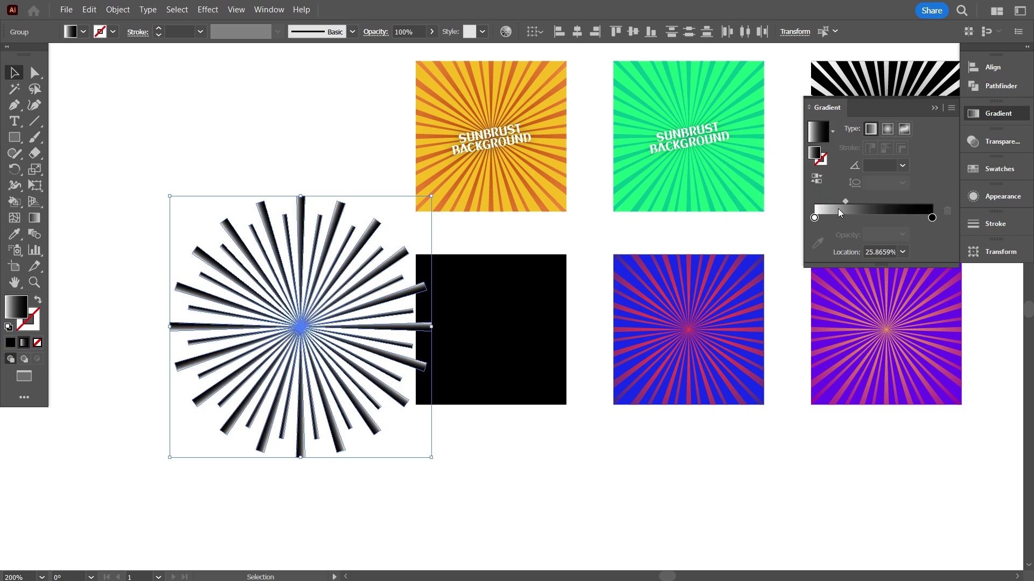
{"action": "type", "text": "20"}
{"action": "key", "text": "Return"}
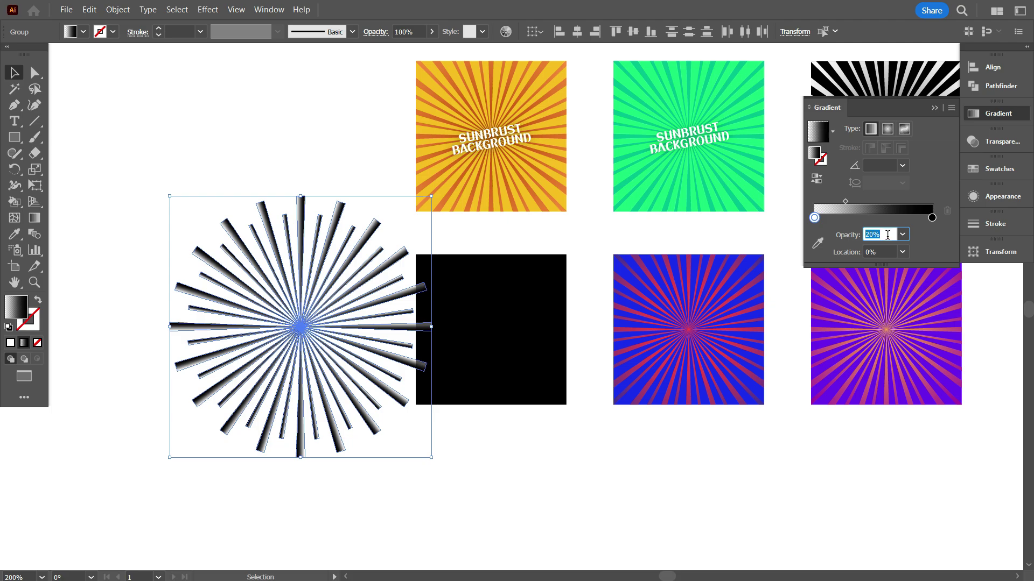
{"action": "left_click", "coordinate": [761, 454]}
{"action": "left_click_drag", "start_coordinate": [192, 172], "coordinate": [277, 374]}
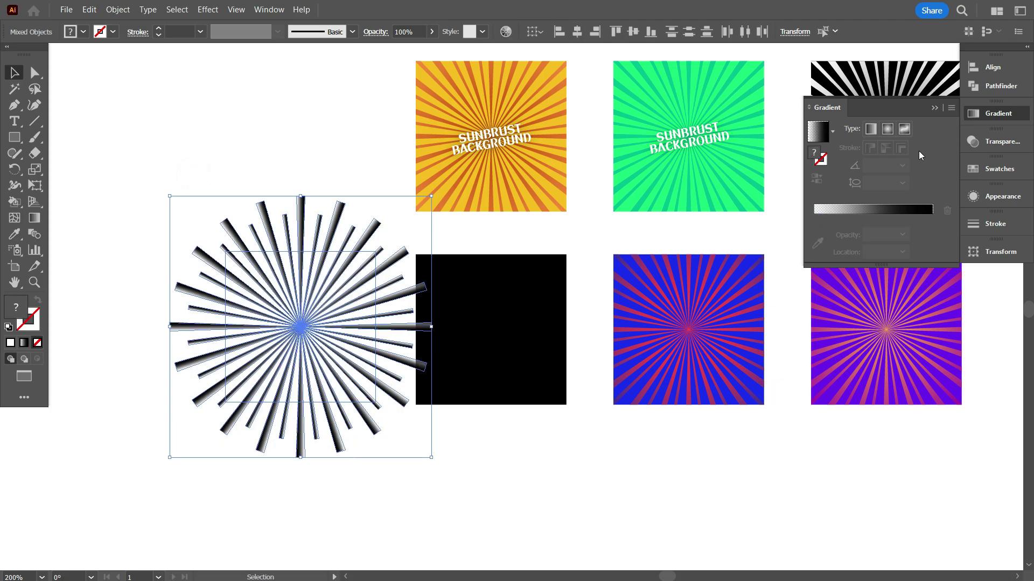
{"action": "left_click", "coordinate": [871, 129]}
{"action": "left_click", "coordinate": [622, 448]}
{"action": "key", "text": "ctrl+z"}
{"action": "left_click", "coordinate": [529, 462]}
Step: Delete the leftover clipping square and fill both ray groups with the preset white-to-black gradient as a radial gradient
{"action": "left_click", "coordinate": [364, 251]}
{"action": "key", "text": "Delete"}
{"action": "left_click_drag", "start_coordinate": [285, 147], "coordinate": [326, 379]}
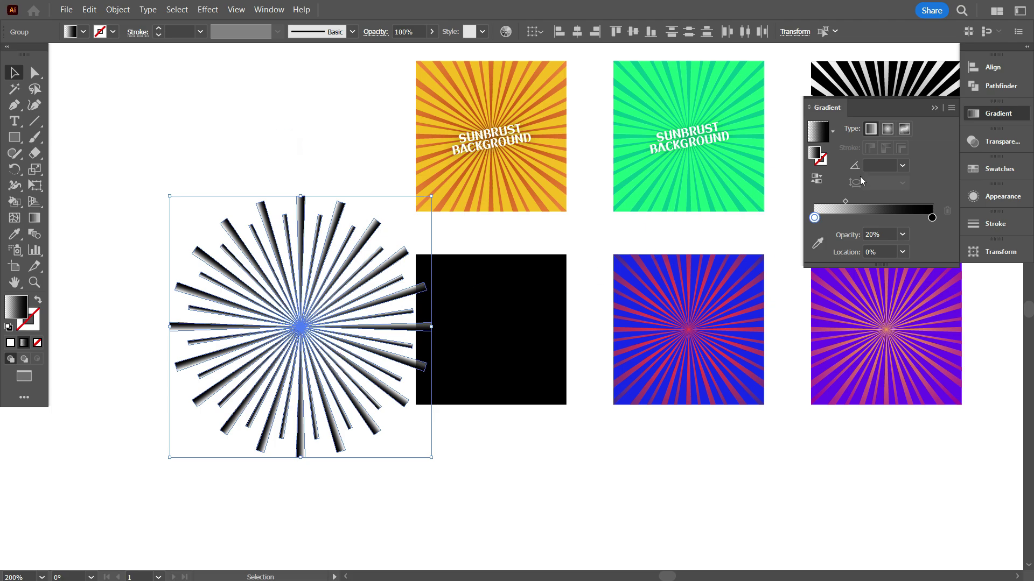
{"action": "left_click", "coordinate": [832, 131]}
{"action": "left_click", "coordinate": [751, 162]}
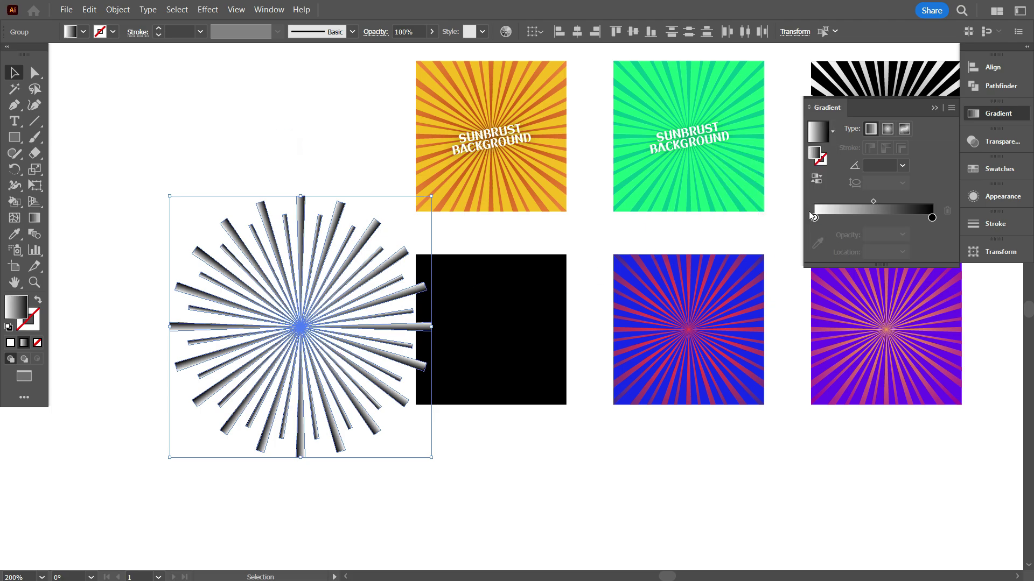
{"action": "left_click", "coordinate": [286, 147]}
{"action": "left_click_drag", "start_coordinate": [263, 160], "coordinate": [292, 299]}
{"action": "left_click", "coordinate": [888, 130]}
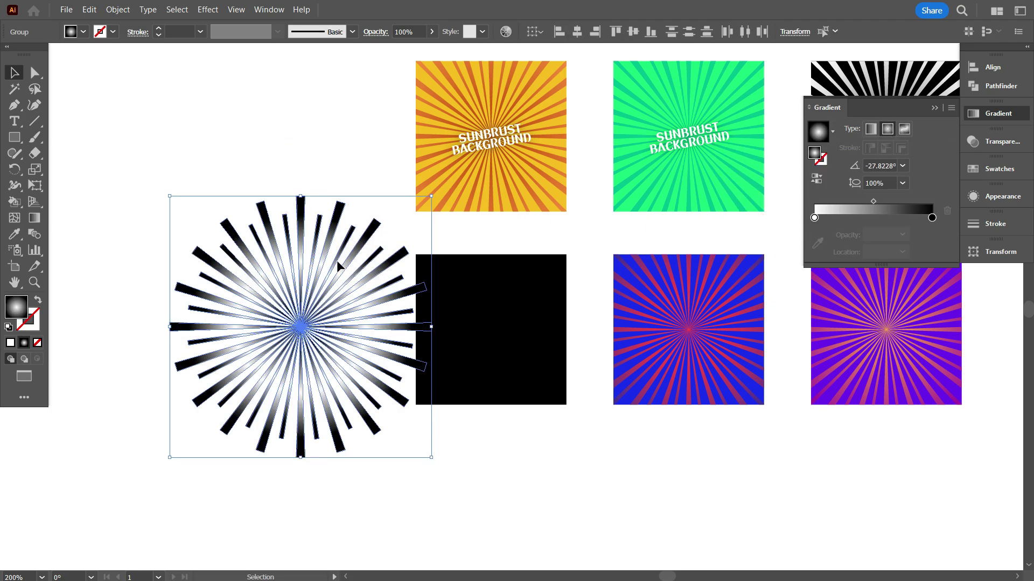
Step: Redraw the radial gradient as one across all rays, with white at the burst's centre and black at the outer tips
{"action": "scroll", "coordinate": [337, 267], "scroll_direction": "down", "scroll_amount": 1}
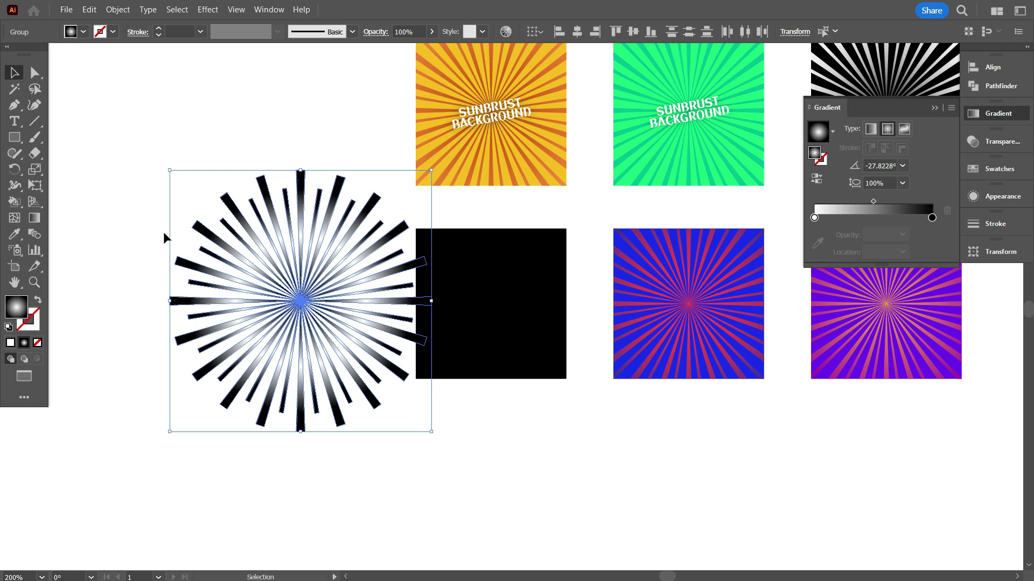
{"action": "left_click", "coordinate": [257, 490]}
{"action": "left_click_drag", "start_coordinate": [181, 162], "coordinate": [322, 334]}
{"action": "left_click", "coordinate": [34, 218]}
{"action": "scroll", "coordinate": [292, 301], "scroll_direction": "up", "scroll_amount": 2}
{"action": "scroll", "coordinate": [296, 273], "scroll_direction": "down", "scroll_amount": 4}
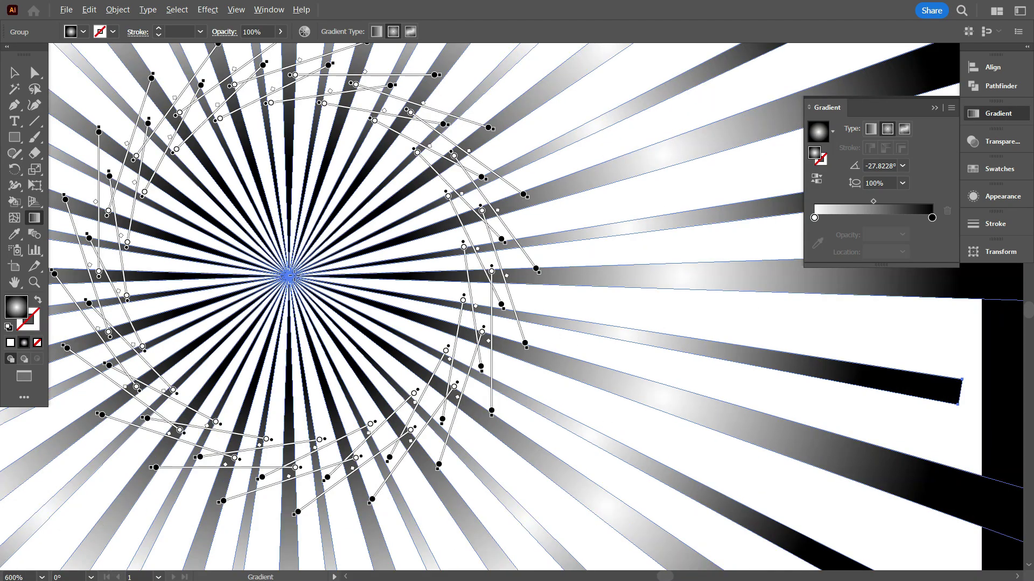
{"action": "left_click_drag", "start_coordinate": [292, 272], "coordinate": [560, 273]}
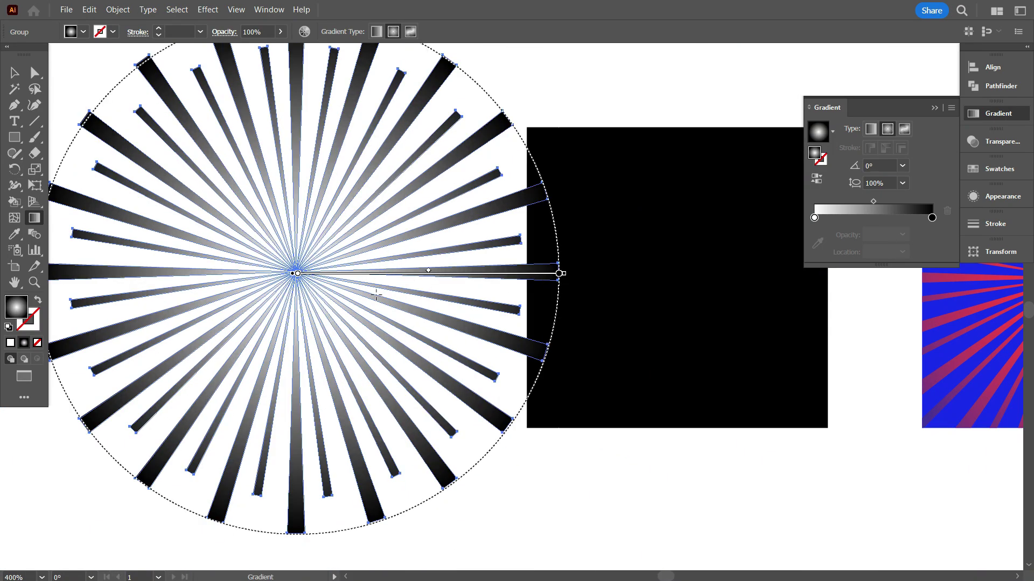
{"action": "scroll", "coordinate": [376, 240], "scroll_direction": "down", "scroll_amount": 1}
{"action": "left_click", "coordinate": [14, 72]}
{"action": "scroll", "coordinate": [233, 243], "scroll_direction": "down", "scroll_amount": 1}
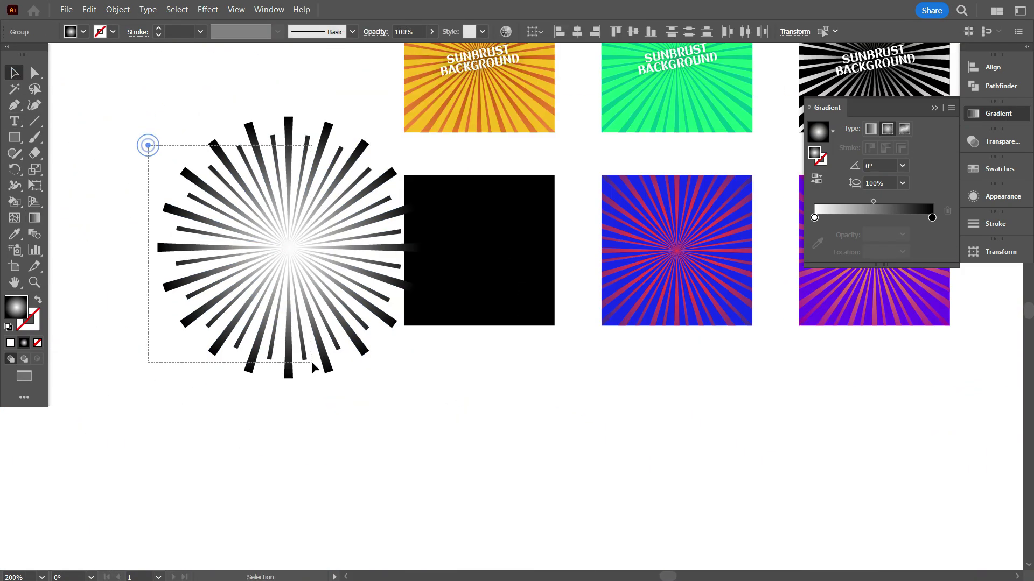
Step: Move the rays onto the black square and centre the two on each other horizontally and vertically
{"action": "left_click_drag", "start_coordinate": [290, 258], "coordinate": [473, 261]}
{"action": "left_click", "coordinate": [224, 258]}
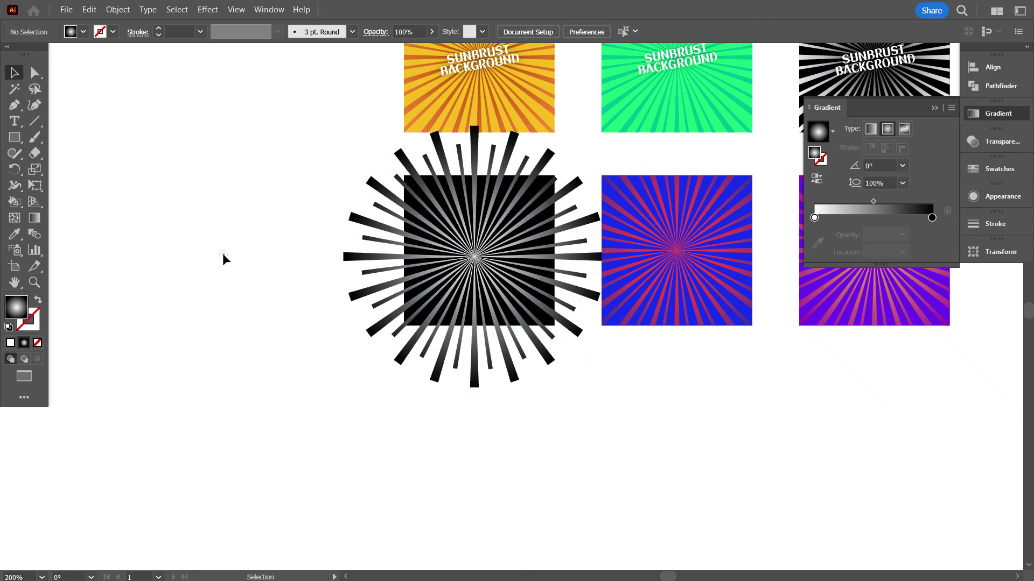
{"action": "scroll", "coordinate": [315, 268], "scroll_direction": "up", "scroll_amount": 1}
{"action": "left_click", "coordinate": [464, 301]}
{"action": "left_click_drag", "start_coordinate": [289, 203], "coordinate": [373, 302]}
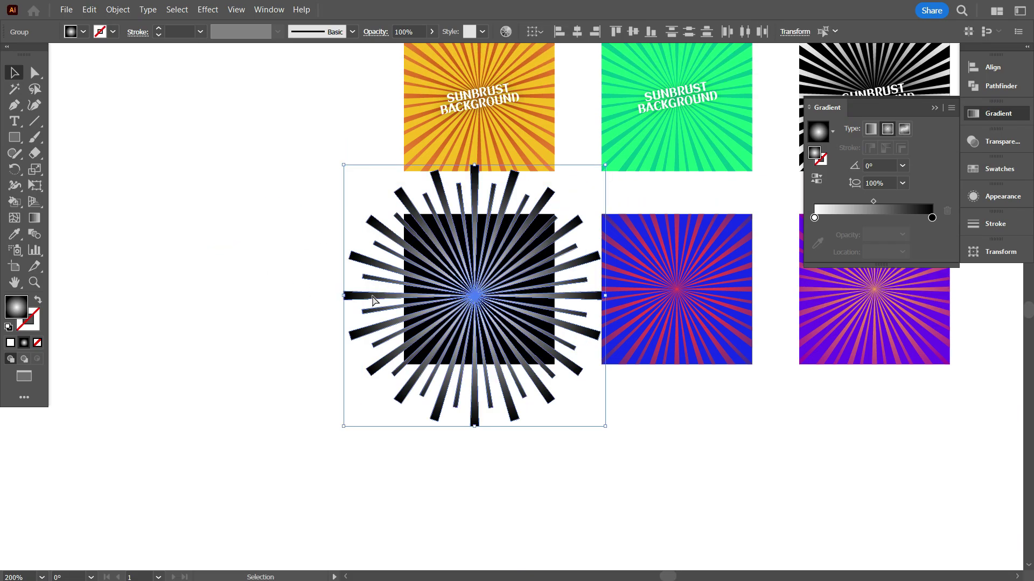
{"action": "left_click_drag", "start_coordinate": [257, 220], "coordinate": [483, 325]}
{"action": "left_click", "coordinate": [579, 30]}
{"action": "left_click", "coordinate": [633, 31]}
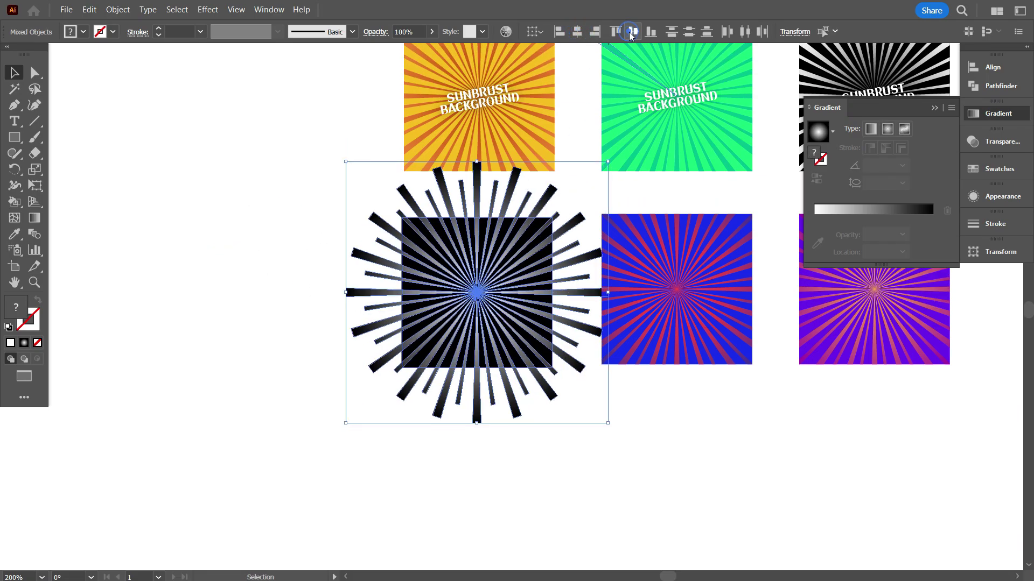
Step: Shift the rays' gradient midpoint towards the white end and set the white stop's opacity to 20%
{"action": "left_click", "coordinate": [308, 206]}
{"action": "left_click", "coordinate": [365, 254]}
{"action": "left_click_drag", "start_coordinate": [864, 216], "coordinate": [814, 220]}
{"action": "type", "text": "10"}
{"action": "key", "text": "Return"}
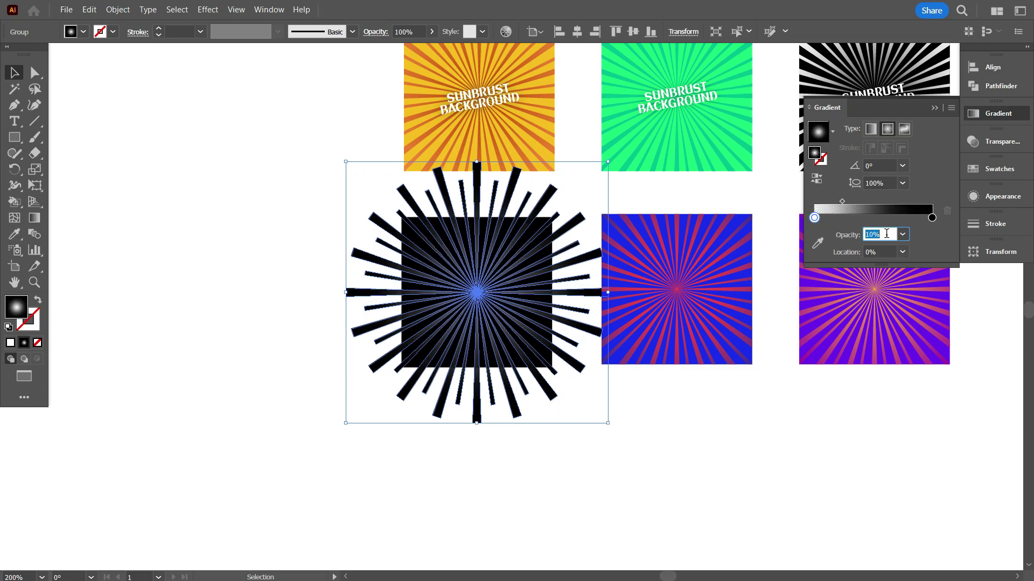
{"action": "left_click", "coordinate": [777, 455]}
Step: Bring a copy of the black square to the front and use it as a clipping mask for the black-and-white rays
{"action": "scroll", "coordinate": [541, 361], "scroll_direction": "up", "scroll_amount": 2}
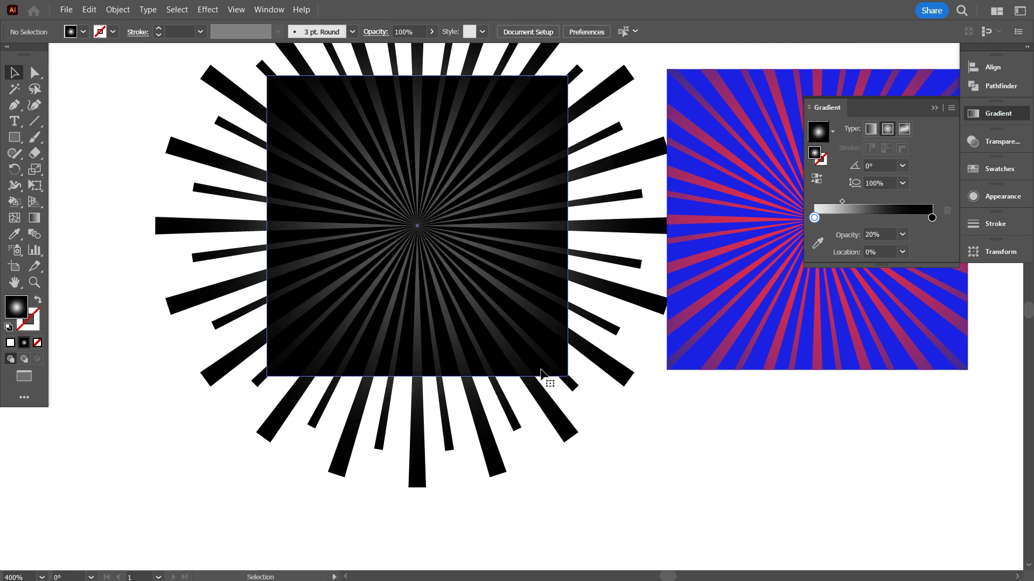
{"action": "left_click", "coordinate": [541, 371]}
{"action": "right_click", "coordinate": [542, 371]}
{"action": "mouse_move", "coordinate": [620, 485]}
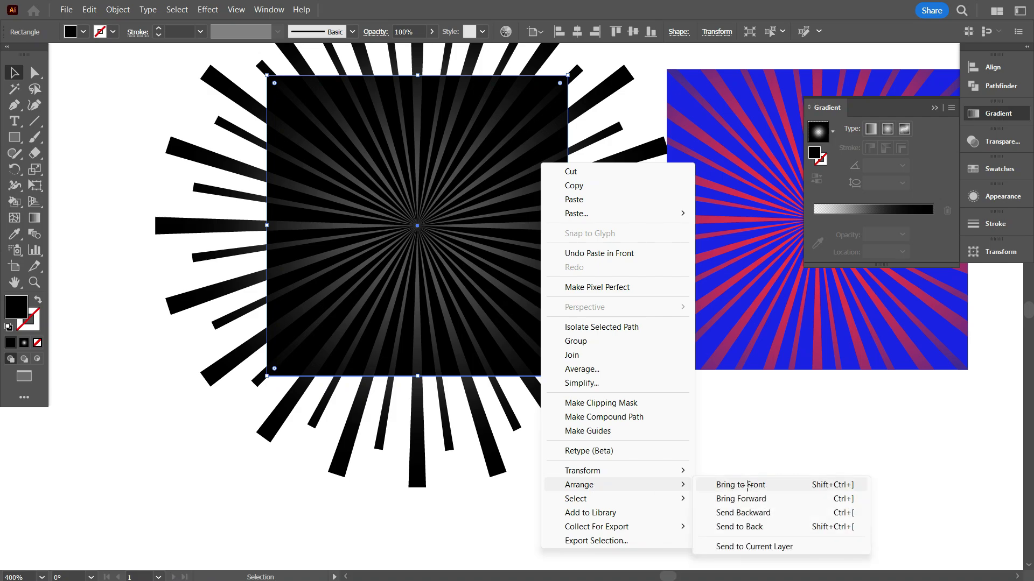
{"action": "left_click", "coordinate": [743, 528]}
{"action": "left_click", "coordinate": [612, 372], "text": "shift"}
{"action": "right_click", "coordinate": [612, 371]}
{"action": "left_click", "coordinate": [673, 273]}
{"action": "left_click", "coordinate": [113, 228]}
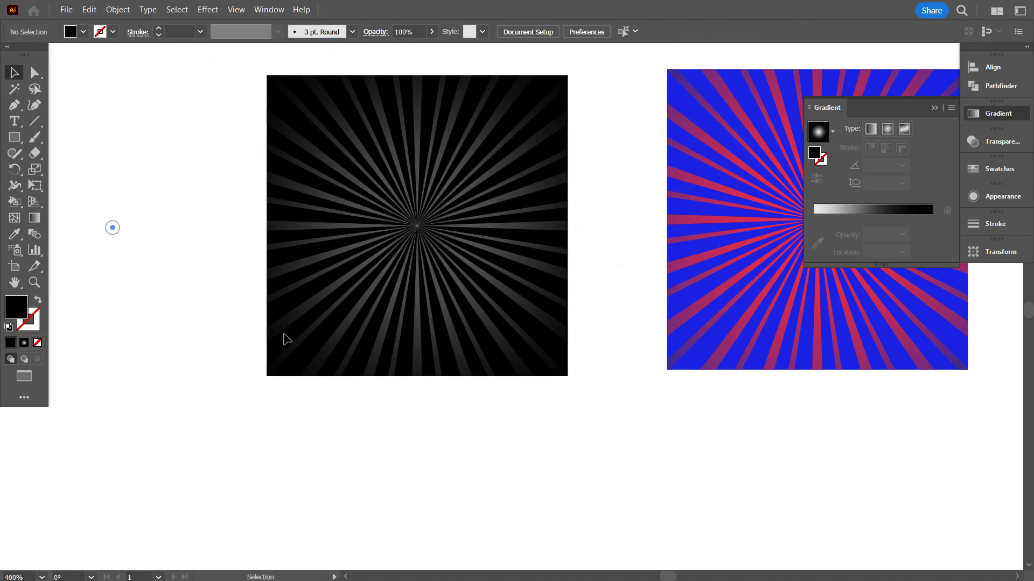
Step: Copy the three titles from the top row onto the matching squares in the bottom row
{"action": "scroll", "coordinate": [377, 379], "scroll_direction": "down", "scroll_amount": 3}
{"action": "left_click", "coordinate": [467, 449]}
{"action": "left_click", "coordinate": [410, 194]}
{"action": "left_click", "coordinate": [535, 184], "text": "shift"}
{"action": "left_click", "coordinate": [679, 190], "text": "shift"}
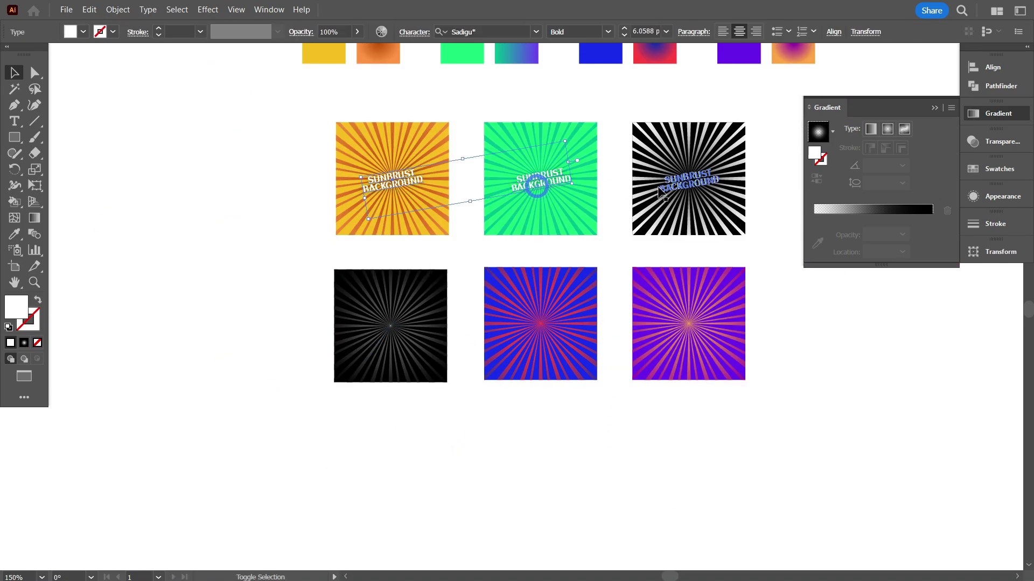
{"action": "left_click_drag", "start_coordinate": [679, 190], "coordinate": [682, 329]}
{"action": "scroll", "coordinate": [468, 374], "scroll_direction": "down", "scroll_amount": 1}
{"action": "left_click", "coordinate": [469, 447]}
Step: Send the bottom row's backgrounds to the back, behind their titles
{"action": "scroll", "coordinate": [474, 382], "scroll_direction": "up", "scroll_amount": 3}
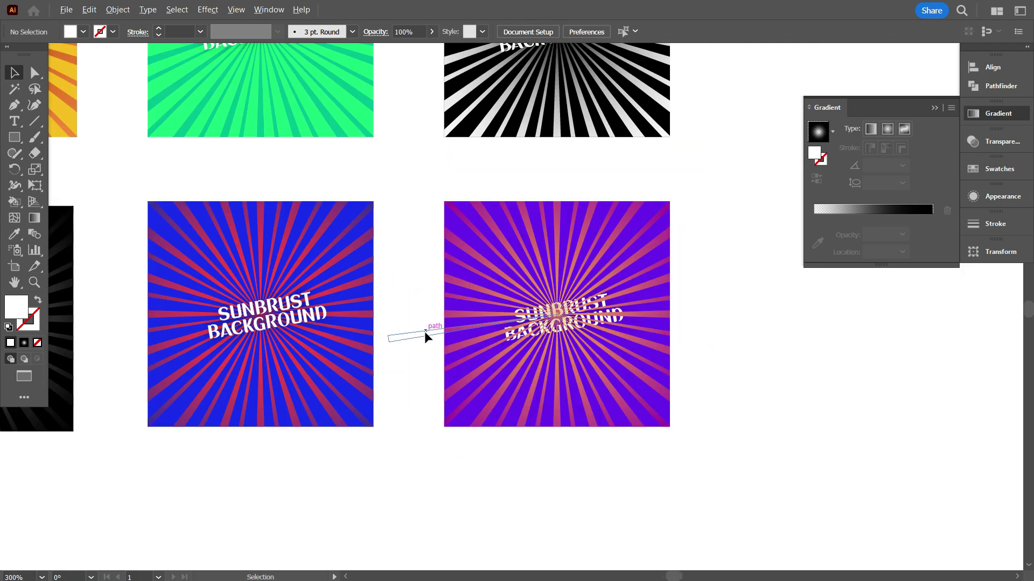
{"action": "scroll", "coordinate": [426, 332], "scroll_direction": "down", "scroll_amount": 2}
{"action": "left_click_drag", "start_coordinate": [528, 420], "coordinate": [197, 371]}
{"action": "right_click", "coordinate": [195, 370]}
{"action": "mouse_move", "coordinate": [283, 305]}
{"action": "left_click", "coordinate": [393, 348]}
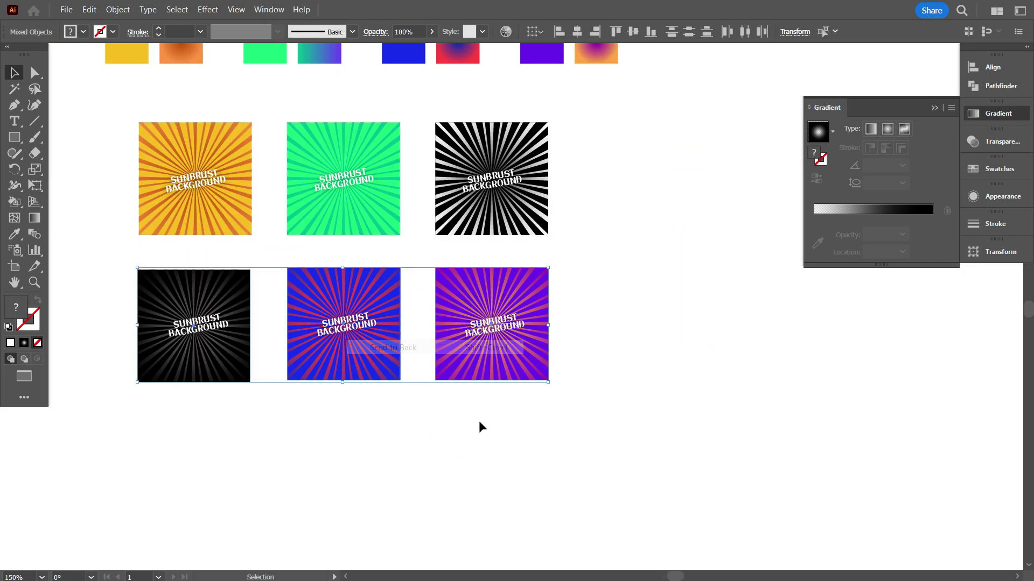
{"action": "left_click", "coordinate": [336, 445]}
{"action": "left_click_drag", "start_coordinate": [335, 444], "coordinate": [507, 472]}
Step: Move the green square with its title flush against the orange square, aligned with its top edge
{"action": "scroll", "coordinate": [508, 471], "scroll_direction": "up", "scroll_amount": 4}
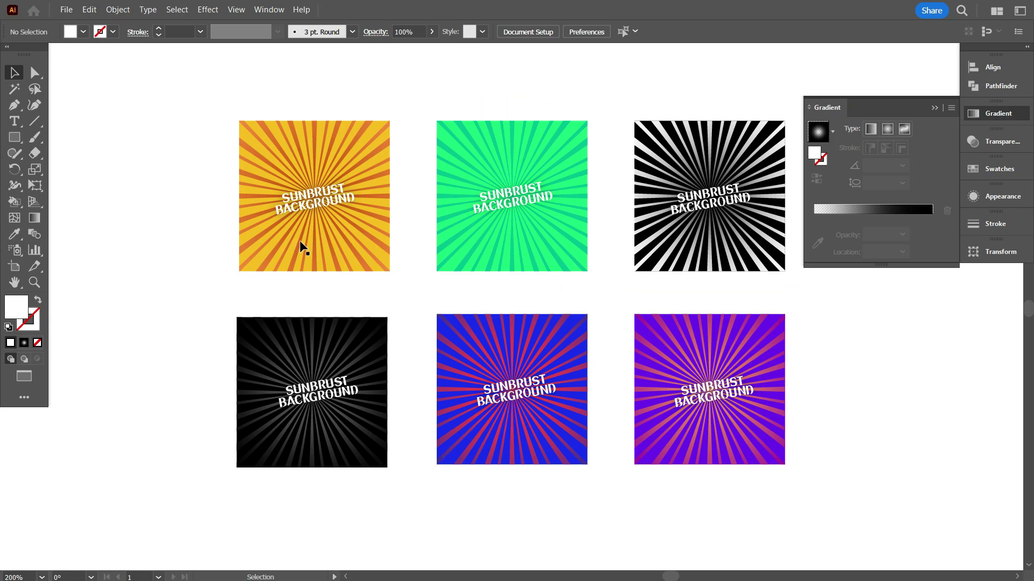
{"action": "scroll", "coordinate": [299, 240], "scroll_direction": "up", "scroll_amount": 2}
{"action": "left_click_drag", "start_coordinate": [559, 275], "coordinate": [500, 285]}
{"action": "scroll", "coordinate": [403, 161], "scroll_direction": "up", "scroll_amount": 3}
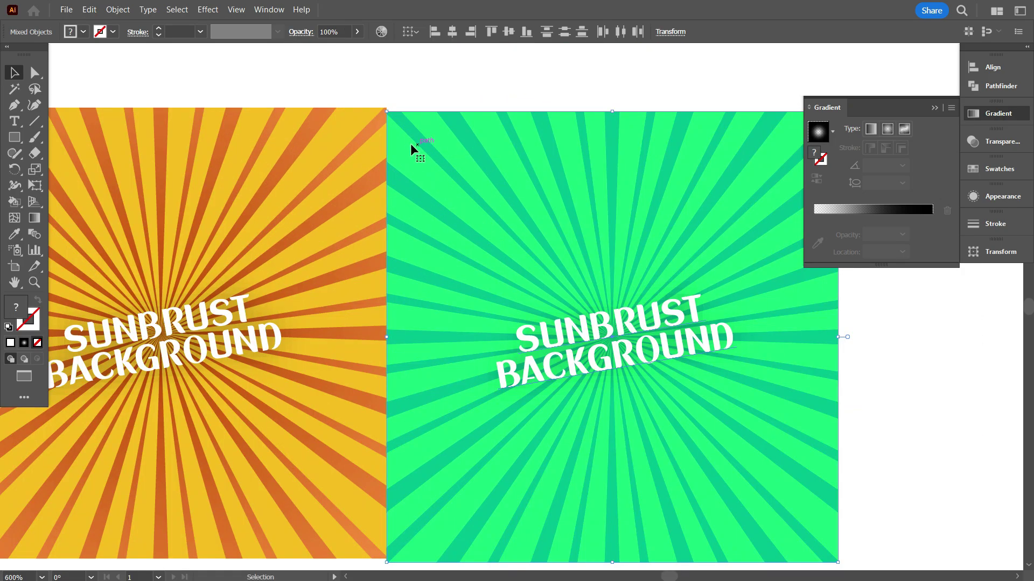
{"action": "left_click_drag", "start_coordinate": [410, 143], "coordinate": [406, 138]}
{"action": "scroll", "coordinate": [396, 144], "scroll_direction": "down", "scroll_amount": 3}
Step: Move the top row's black-and-white square with its title flush against the green square
{"action": "left_click_drag", "start_coordinate": [579, 113], "coordinate": [694, 245]}
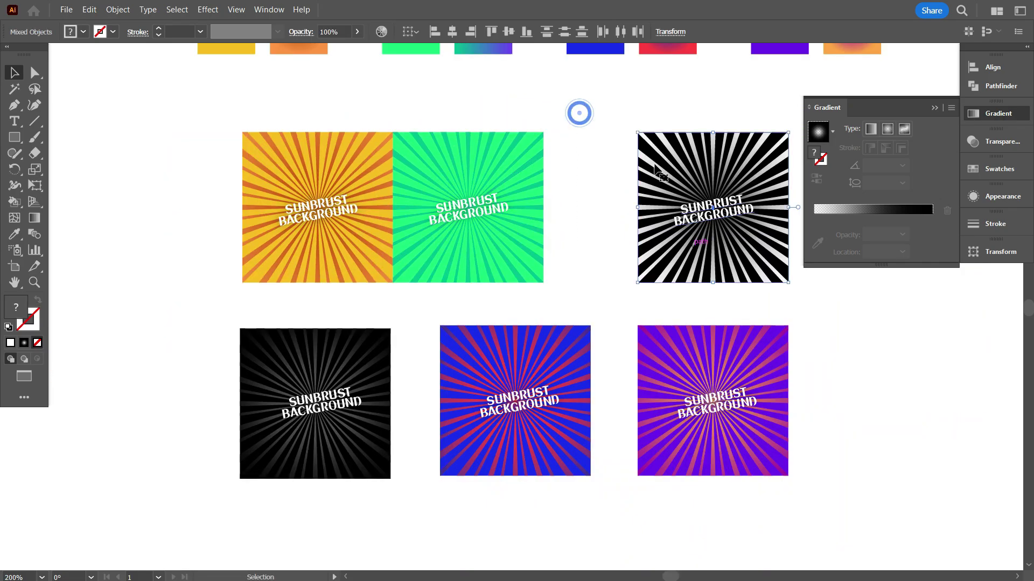
{"action": "scroll", "coordinate": [508, 154], "scroll_direction": "up", "scroll_amount": 2}
{"action": "left_click_drag", "start_coordinate": [654, 169], "coordinate": [460, 143]}
{"action": "scroll", "coordinate": [606, 245], "scroll_direction": "down", "scroll_amount": 3}
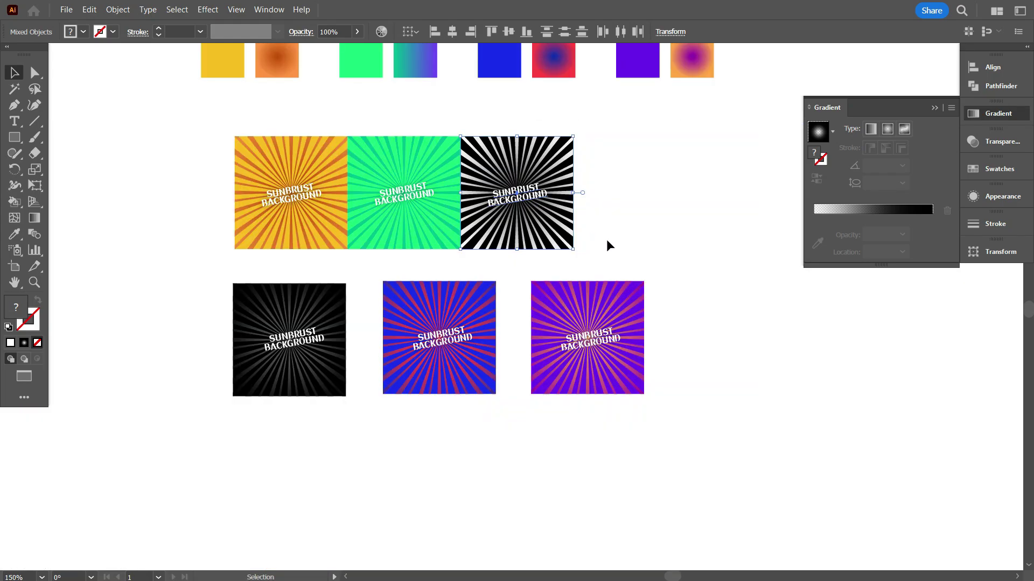
Step: Move the dark square flush below the orange one and the blue square flush below the green one
{"action": "left_click_drag", "start_coordinate": [190, 295], "coordinate": [311, 376]}
{"action": "scroll", "coordinate": [245, 287], "scroll_direction": "up", "scroll_amount": 3}
{"action": "left_click_drag", "start_coordinate": [236, 288], "coordinate": [243, 203]}
{"action": "scroll", "coordinate": [242, 210], "scroll_direction": "down", "scroll_amount": 3}
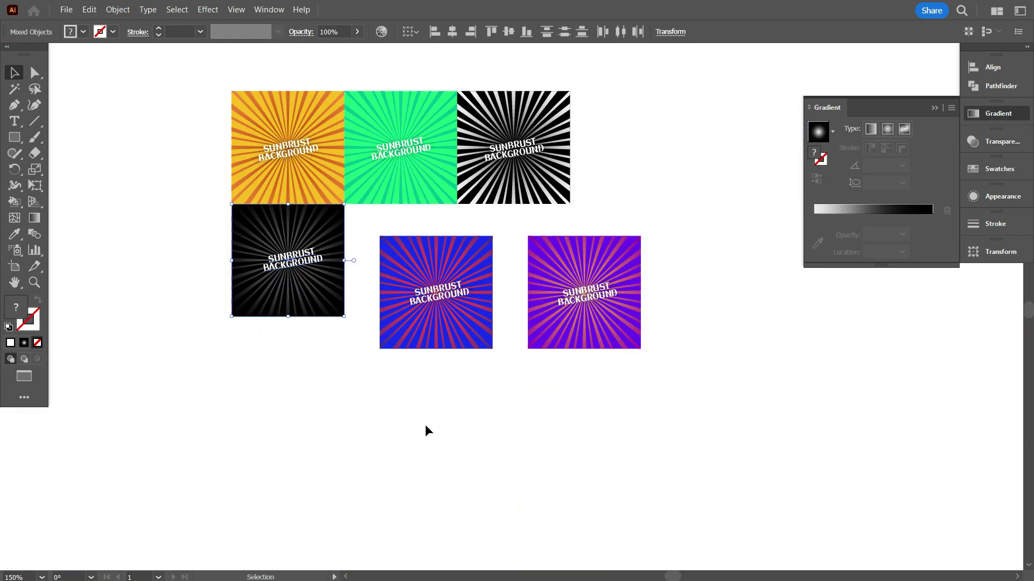
{"action": "left_click_drag", "start_coordinate": [459, 404], "coordinate": [291, 193]}
{"action": "scroll", "coordinate": [392, 239], "scroll_direction": "up", "scroll_amount": 3}
{"action": "scroll", "coordinate": [303, 218], "scroll_direction": "down", "scroll_amount": 2}
Step: Move the purple square with its title flush against the blue square, below the black-and-white one
{"action": "left_click_drag", "start_coordinate": [503, 223], "coordinate": [628, 338]}
{"action": "scroll", "coordinate": [628, 338], "scroll_direction": "up", "scroll_amount": 2}
{"action": "left_click_drag", "start_coordinate": [555, 287], "coordinate": [464, 244]}
{"action": "left_click", "coordinate": [535, 414]}
Step: Close the gradient settings and look over the finished grid of six sunburst backgrounds
{"action": "scroll", "coordinate": [559, 440], "scroll_direction": "down", "scroll_amount": 2}
{"action": "scroll", "coordinate": [385, 492], "scroll_direction": "down", "scroll_amount": 1}
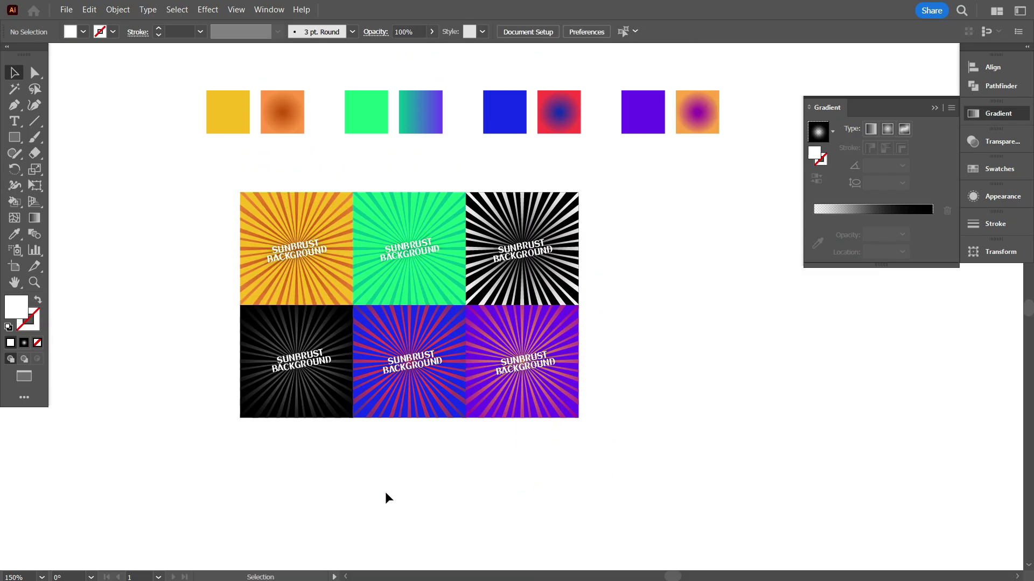
{"action": "scroll", "coordinate": [238, 390], "scroll_direction": "up", "scroll_amount": 2}
{"action": "scroll", "coordinate": [214, 466], "scroll_direction": "up", "scroll_amount": 4}
{"action": "left_click", "coordinate": [935, 108]}
{"action": "left_click_drag", "start_coordinate": [945, 233], "coordinate": [873, 254]}
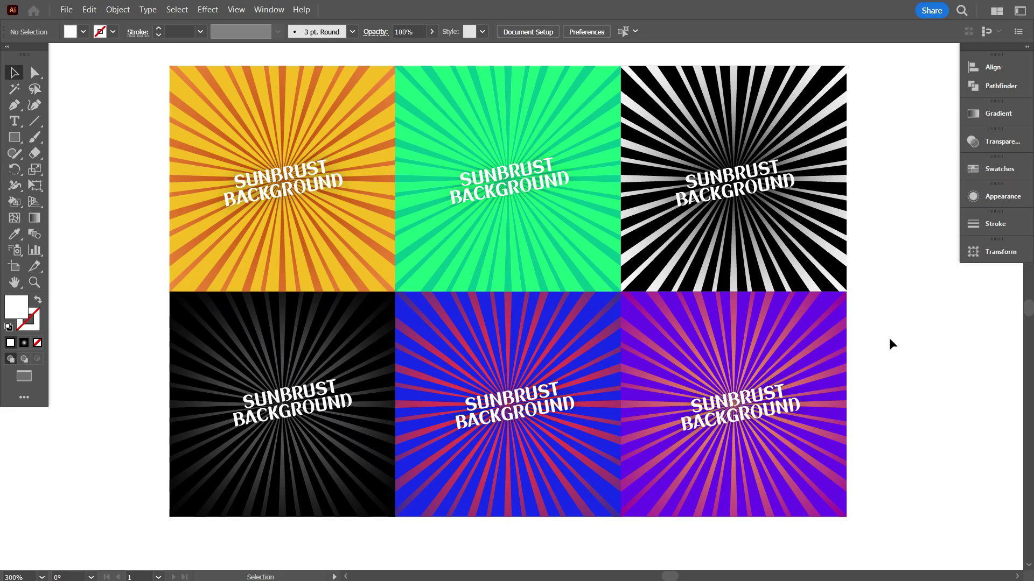
{"action": "scroll", "coordinate": [889, 337], "scroll_direction": "up", "scroll_amount": 1}
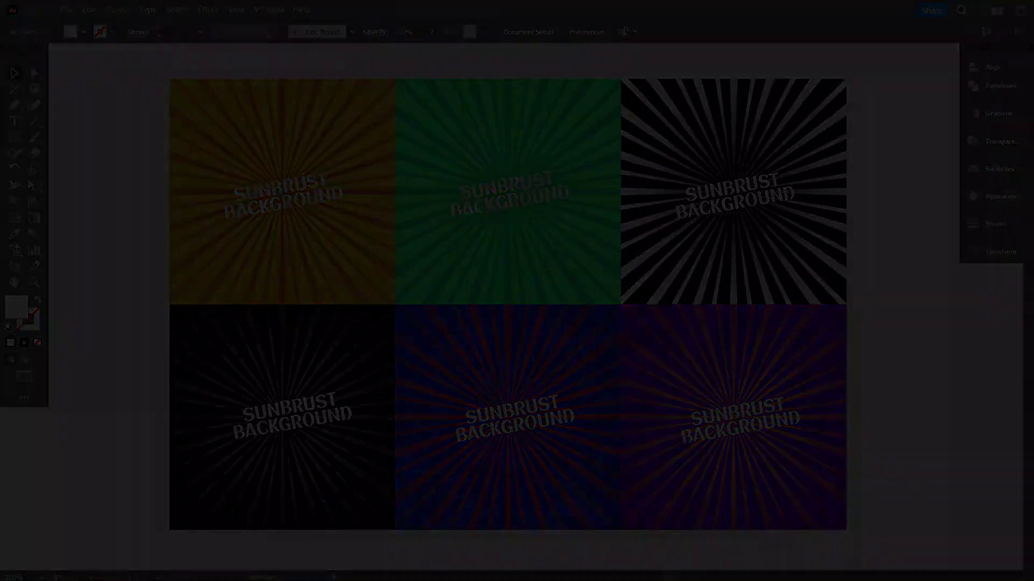